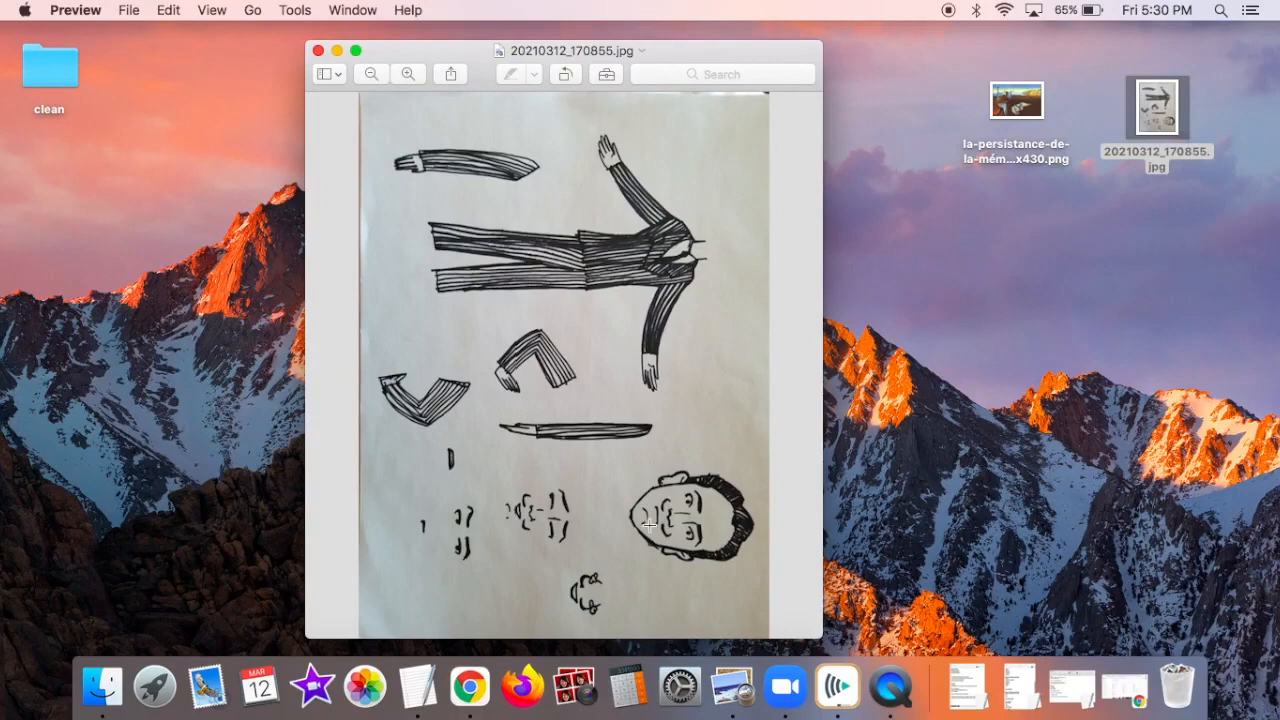
Move 20210312_170855.jpg into open space on the desktop, view the scanned drawings, and close the image.
{"action": "left_click", "coordinate": [318, 51]}
{"action": "left_click_drag", "start_coordinate": [1157, 122], "coordinate": [590, 122]}
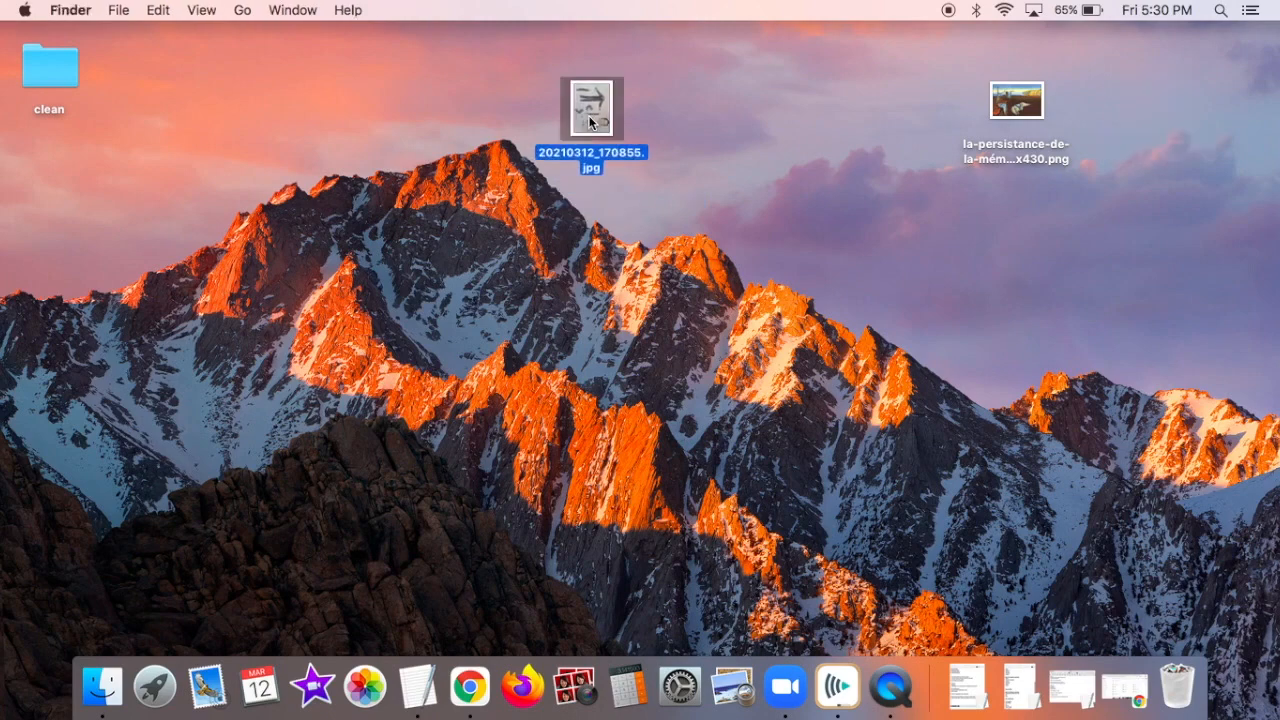
{"action": "double_click", "coordinate": [590, 122]}
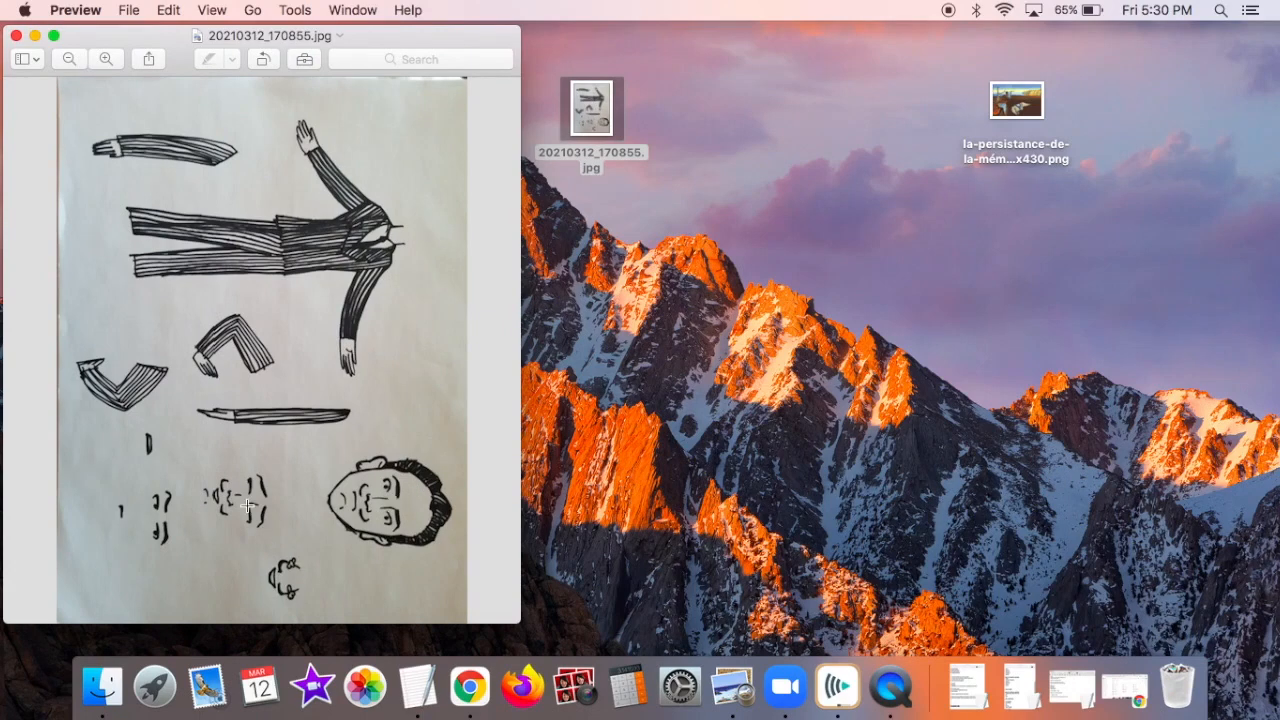
{"action": "left_click", "coordinate": [16, 35]}
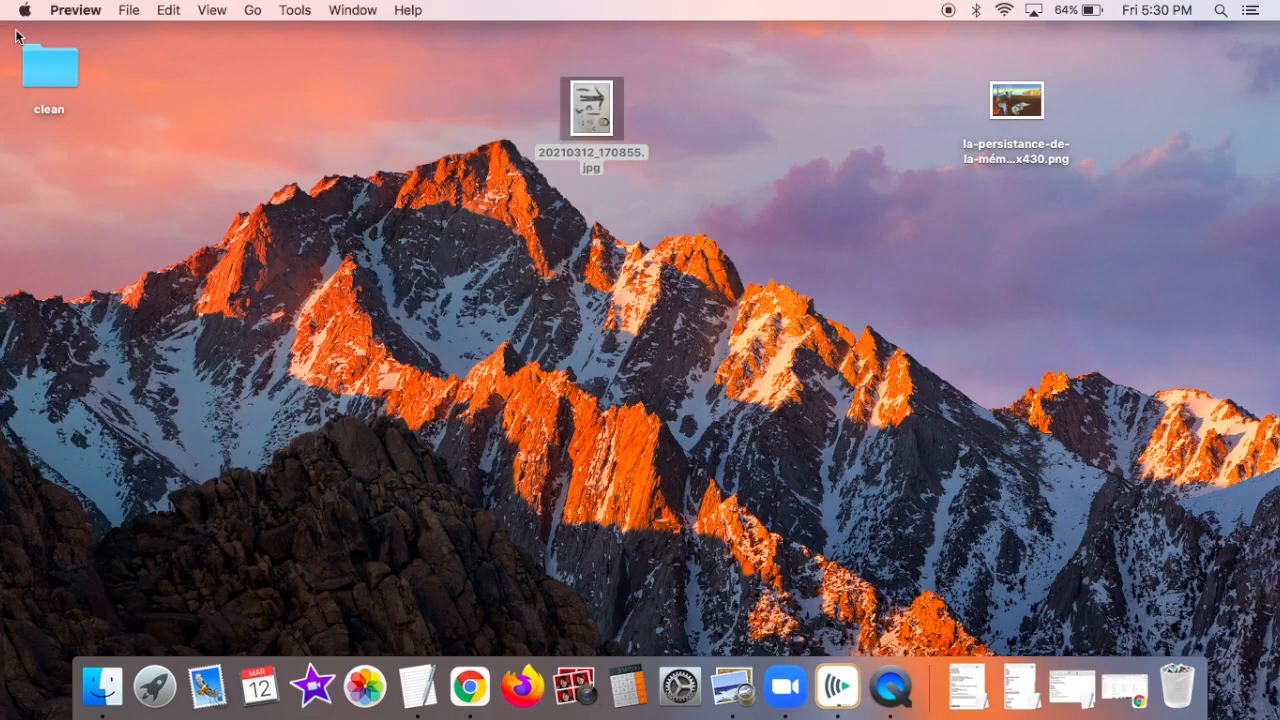
Duplicate 20210312_170855.jpg eight times on the desktop and set the original aside next to the painting image.
{"action": "left_click", "coordinate": [605, 108]}
{"action": "right_click", "coordinate": [605, 108]}
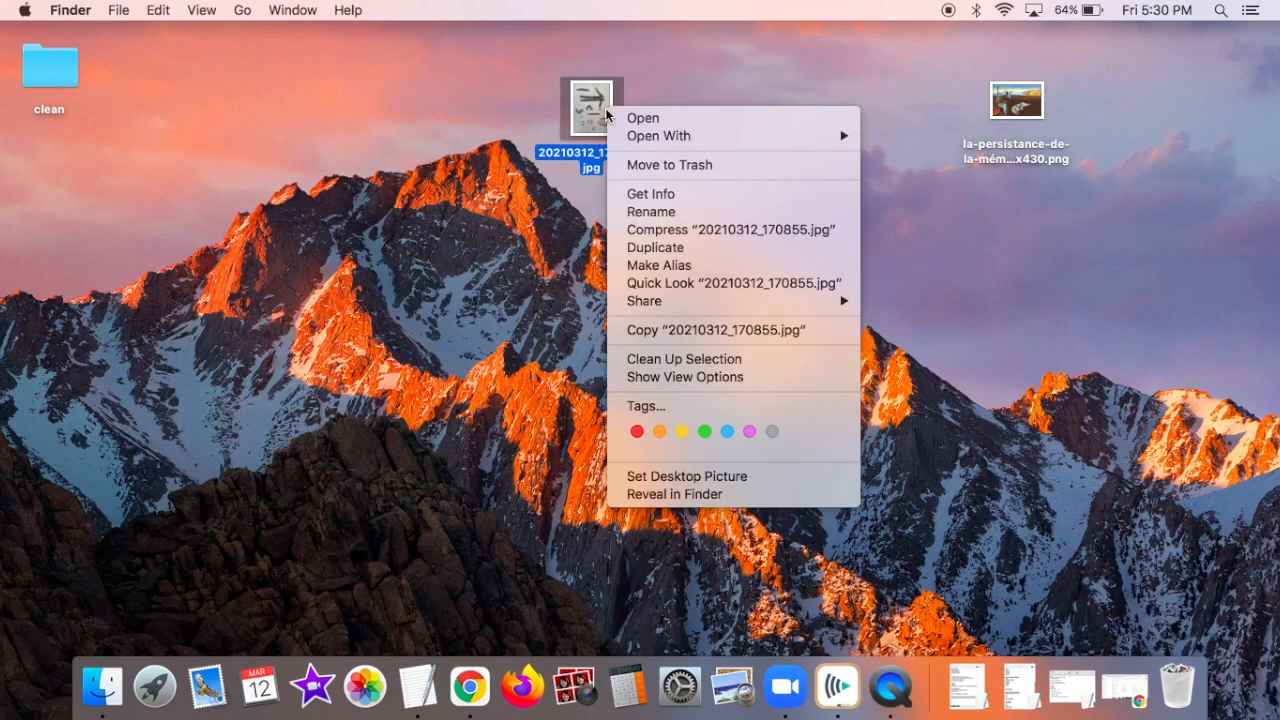
{"action": "left_click", "coordinate": [656, 247]}
{"action": "right_click", "coordinate": [627, 126]}
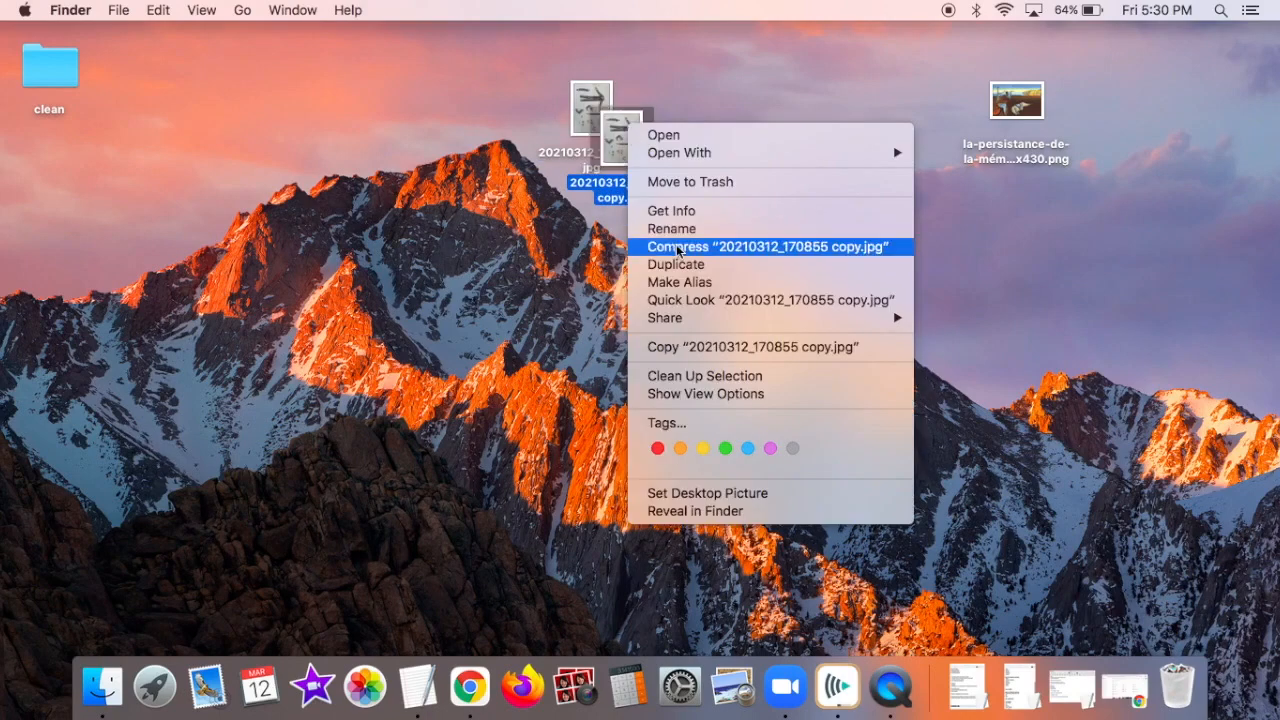
{"action": "left_click", "coordinate": [682, 262]}
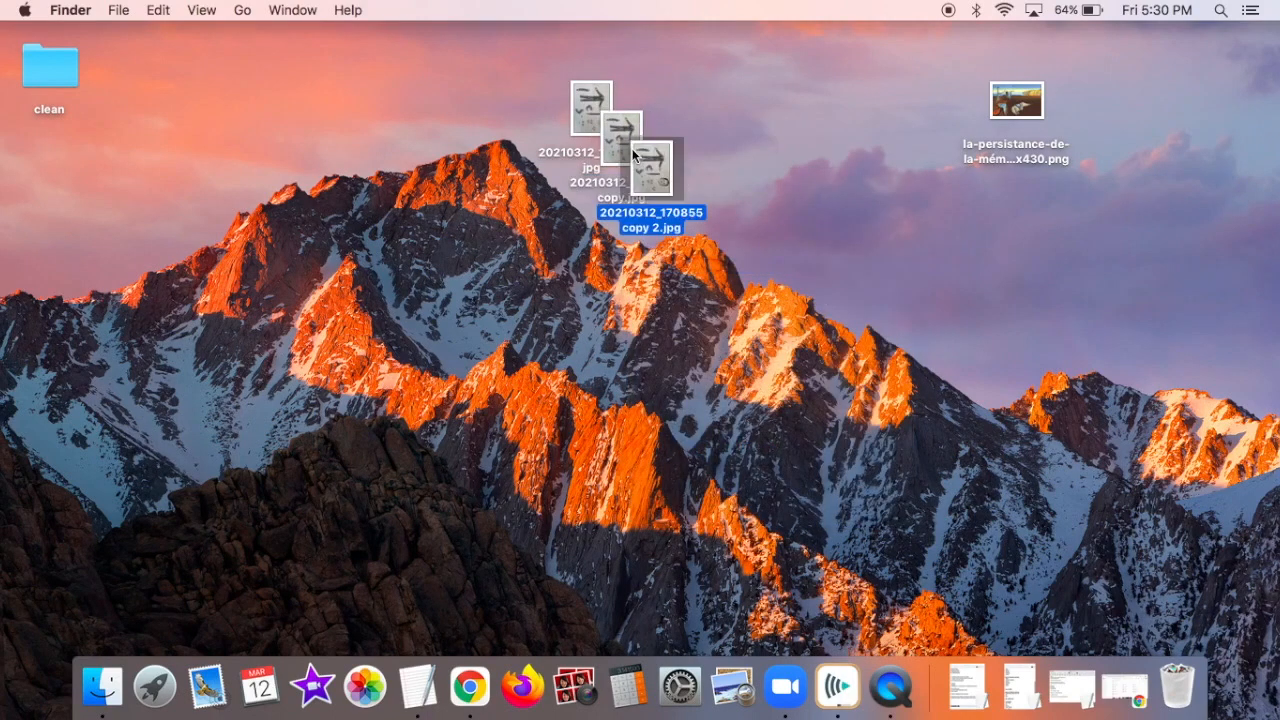
{"action": "right_click", "coordinate": [656, 175]}
{"action": "left_click", "coordinate": [722, 307]}
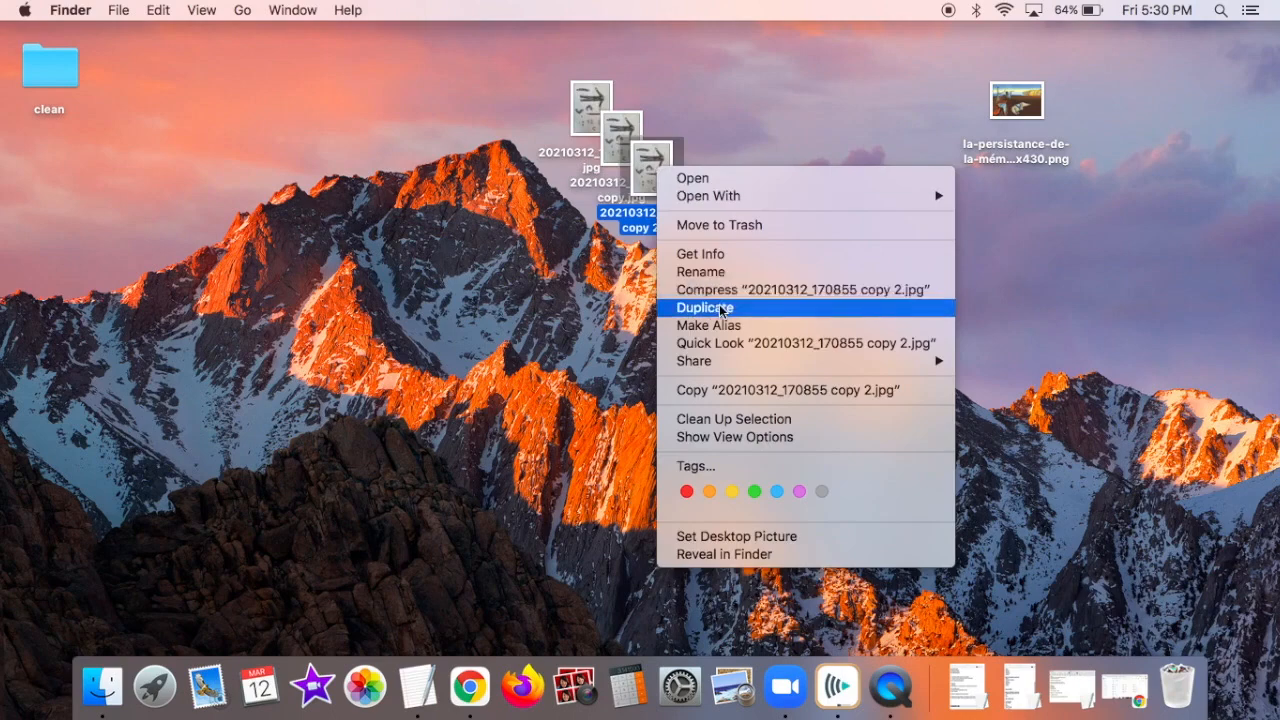
{"action": "right_click", "coordinate": [692, 204]}
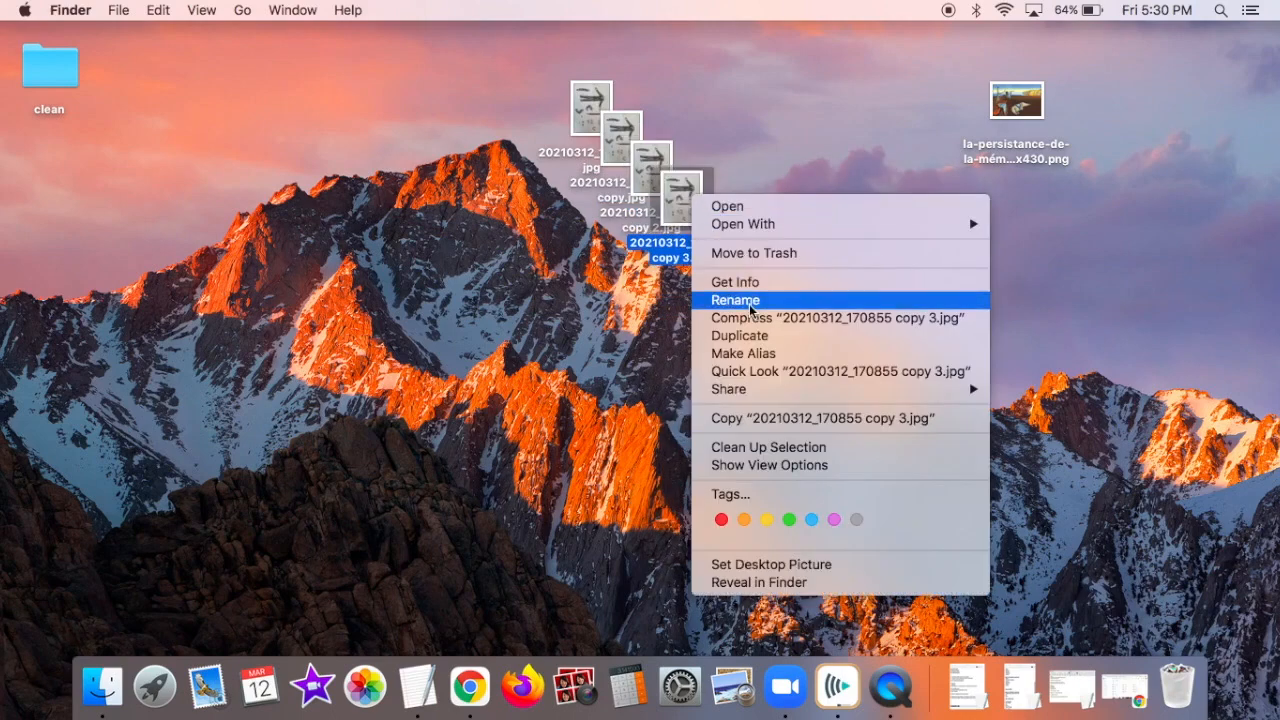
{"action": "left_click", "coordinate": [757, 338]}
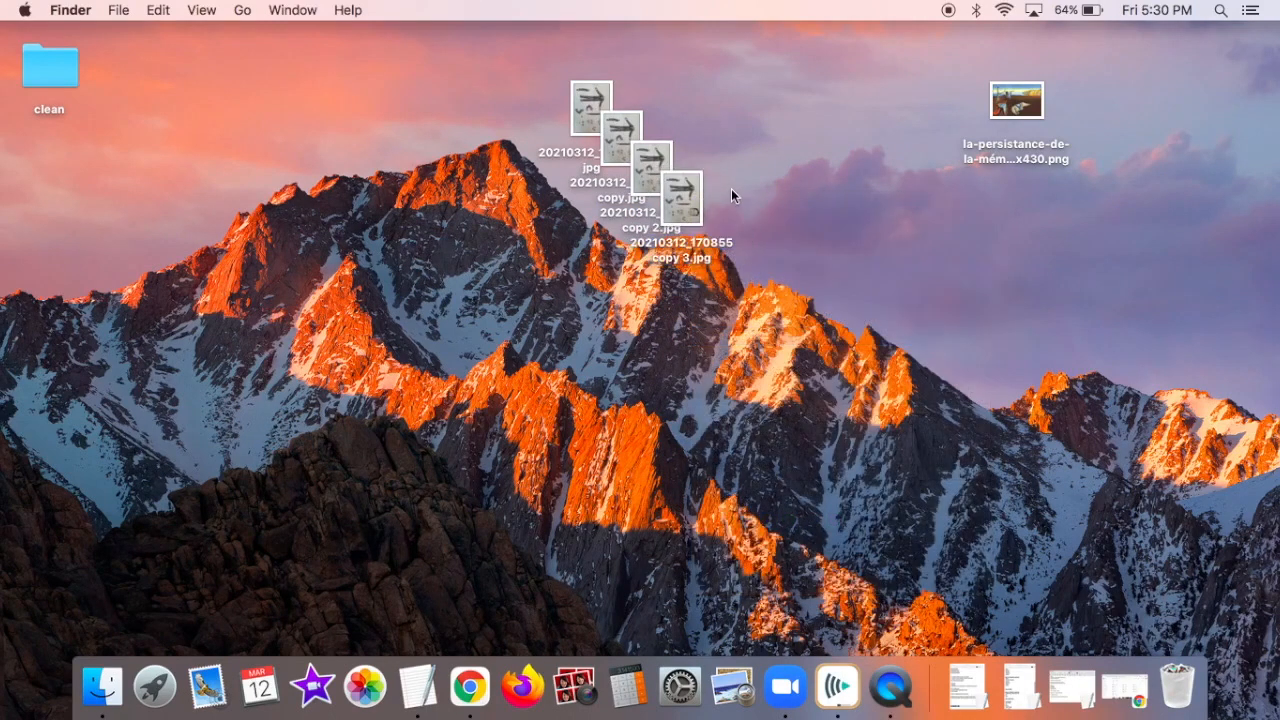
{"action": "right_click", "coordinate": [716, 217]}
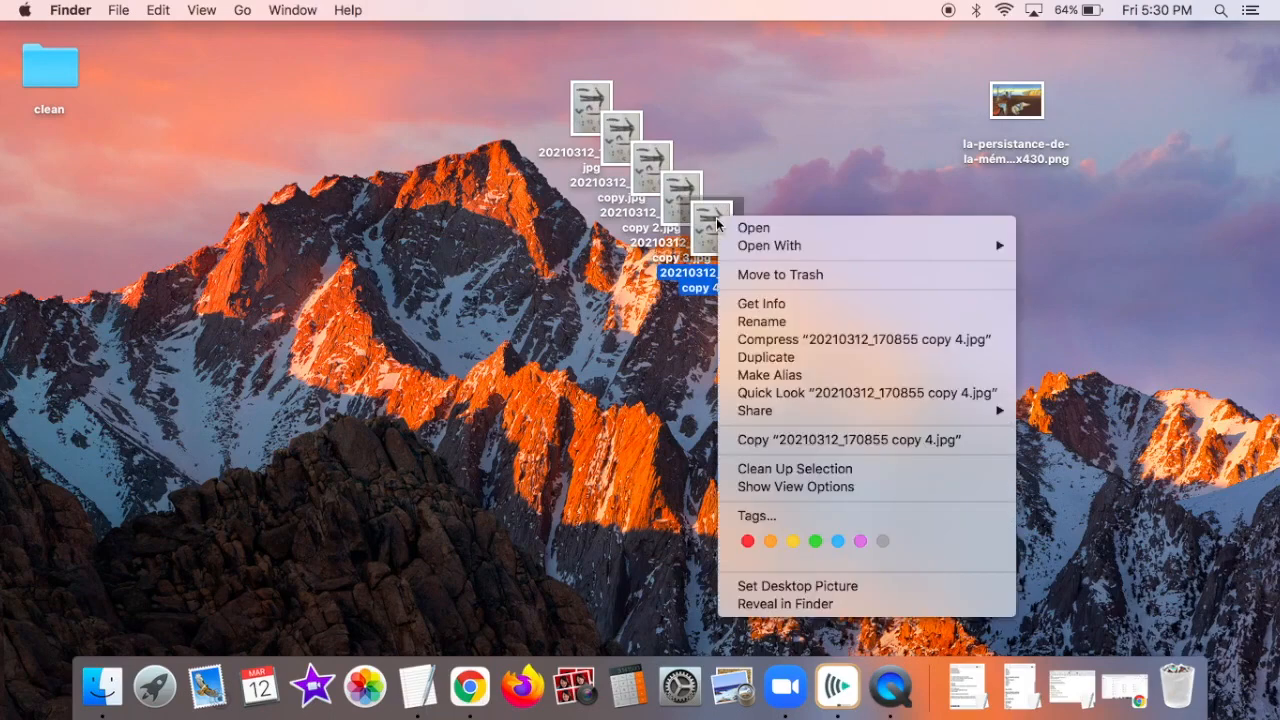
{"action": "left_click", "coordinate": [771, 358]}
{"action": "right_click", "coordinate": [742, 252]}
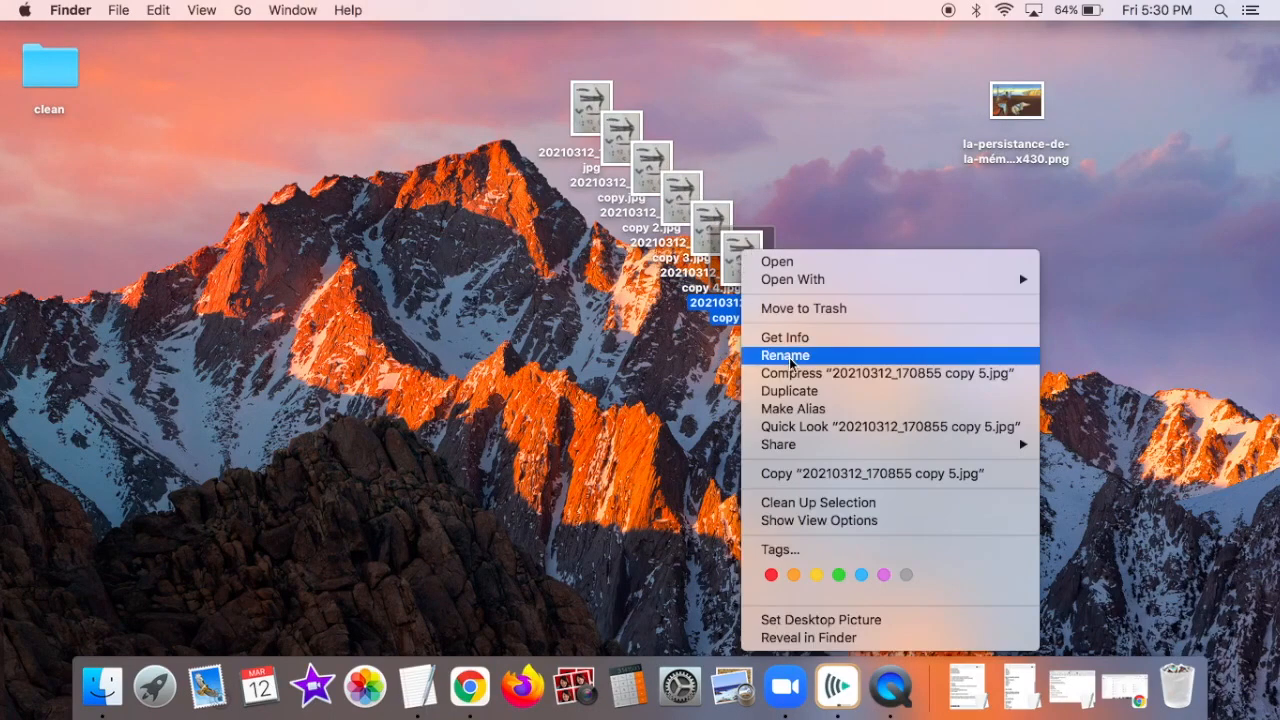
{"action": "left_click", "coordinate": [785, 391]}
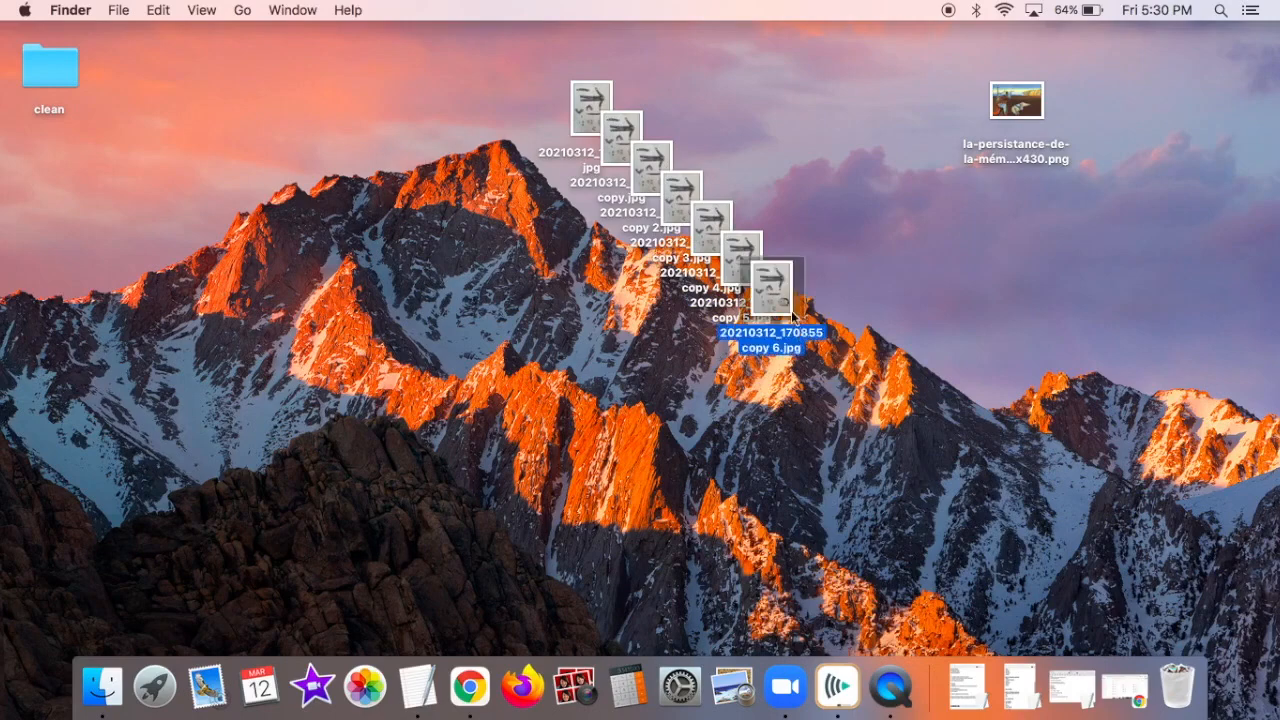
{"action": "right_click", "coordinate": [782, 298]}
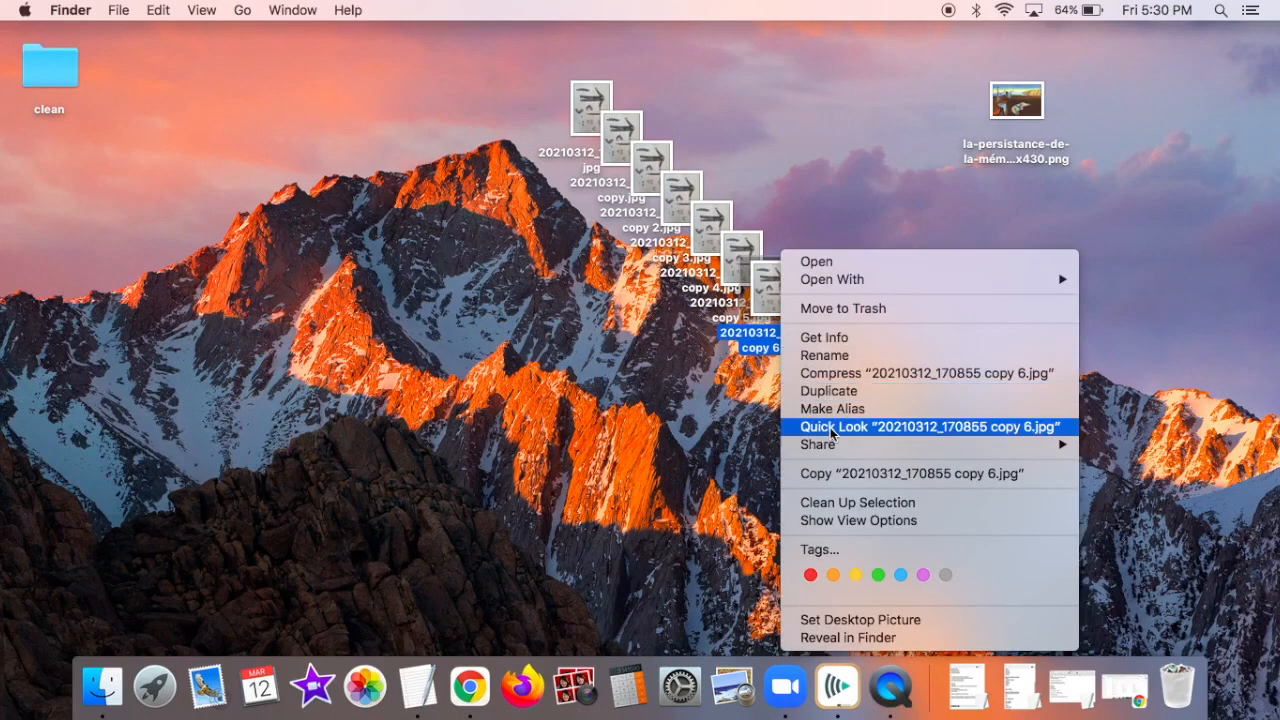
{"action": "left_click", "coordinate": [828, 391]}
{"action": "right_click", "coordinate": [809, 326]}
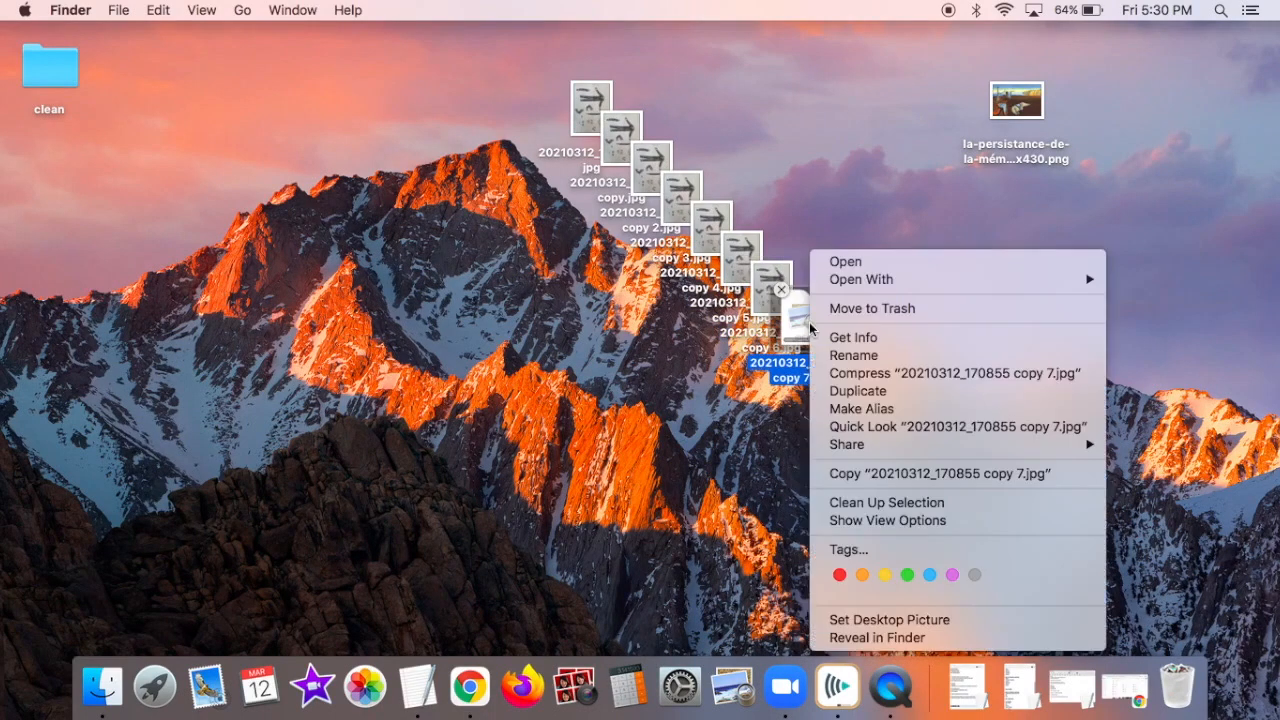
{"action": "left_click", "coordinate": [864, 391]}
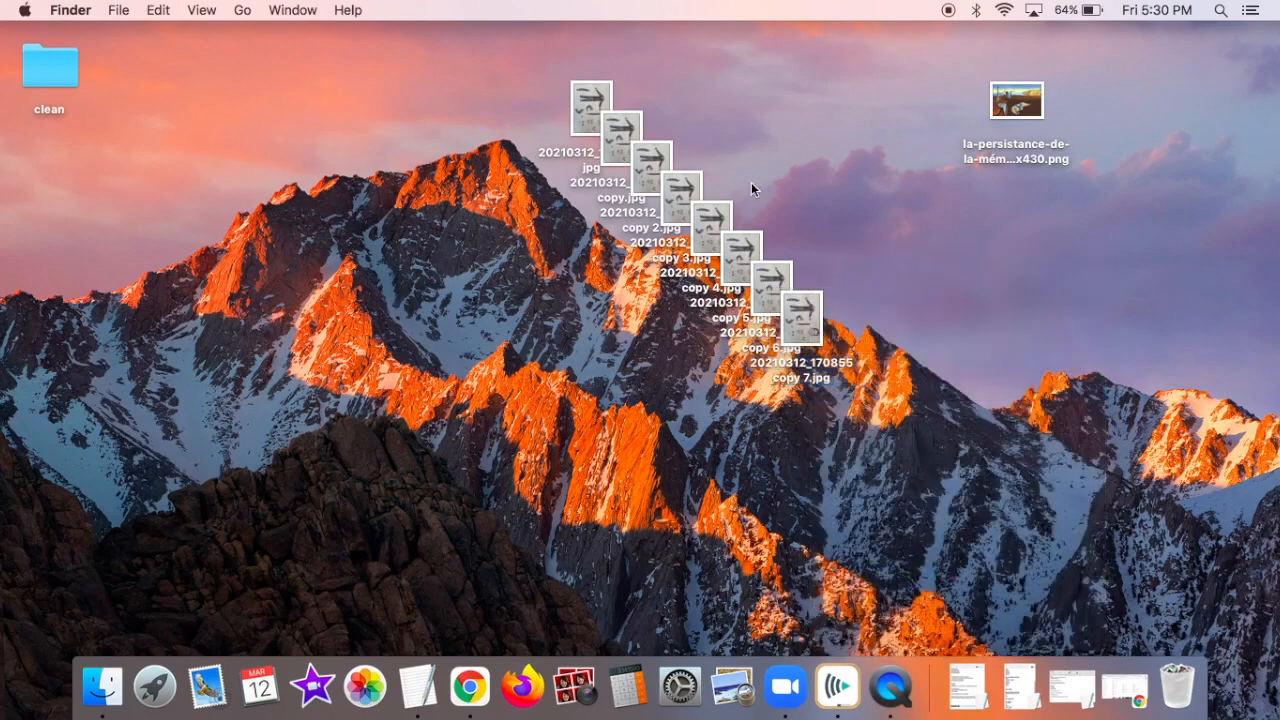
{"action": "left_click_drag", "start_coordinate": [577, 112], "coordinate": [1171, 92]}
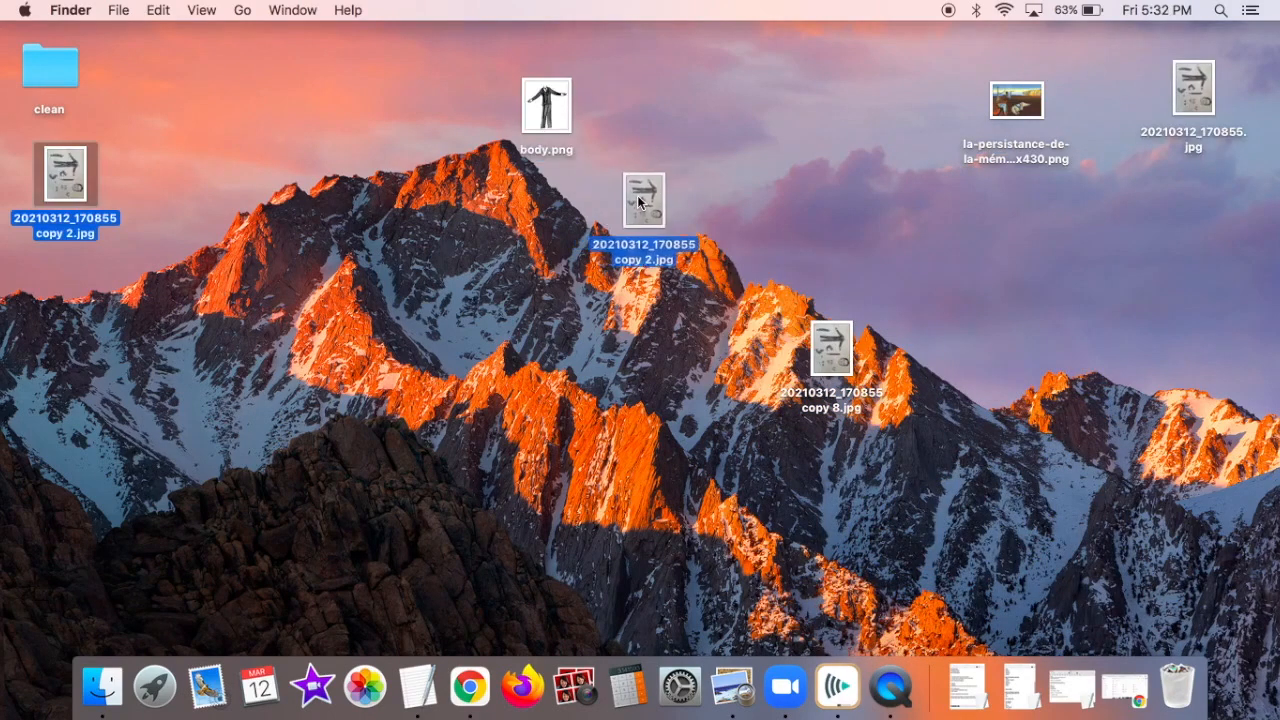
Place 20210312_170855 copy 2.jpg below body.png, open it, rotate the drawings upright, and show the markup tools.
{"action": "left_click_drag", "start_coordinate": [638, 201], "coordinate": [638, 201]}
{"action": "double_click", "coordinate": [638, 201]}
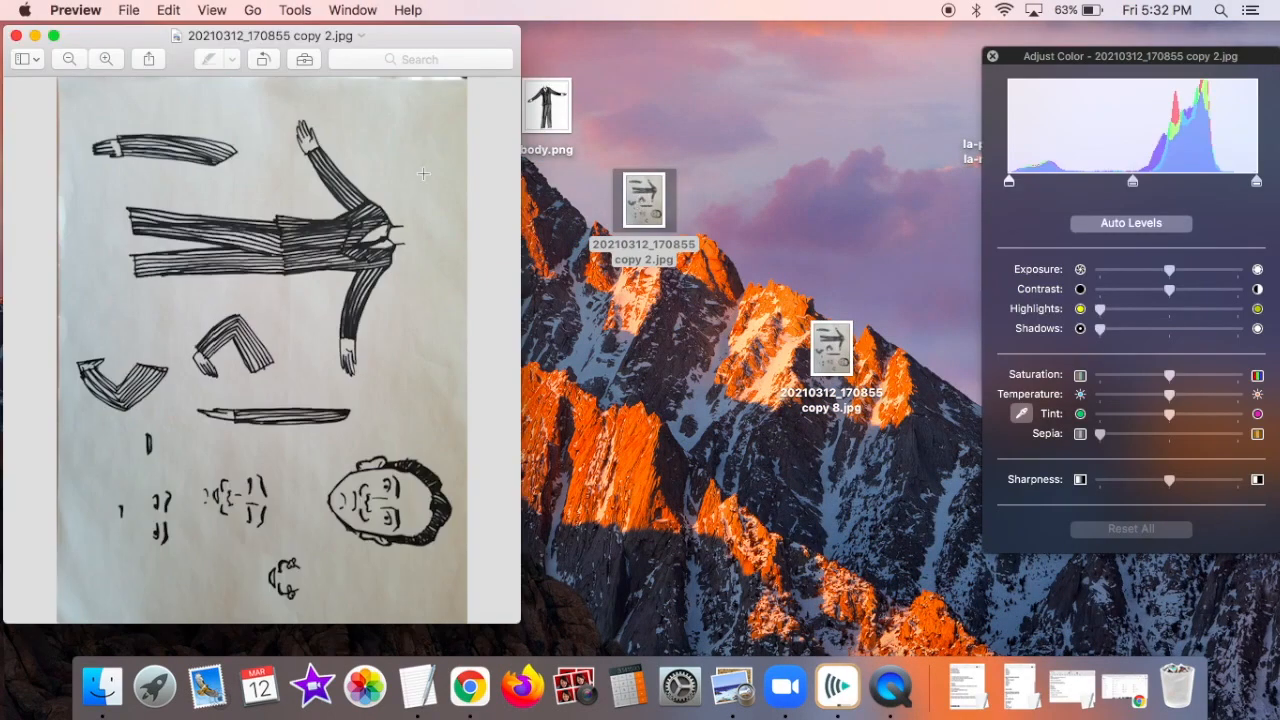
{"action": "left_click", "coordinate": [270, 61]}
{"action": "left_click", "coordinate": [305, 60]}
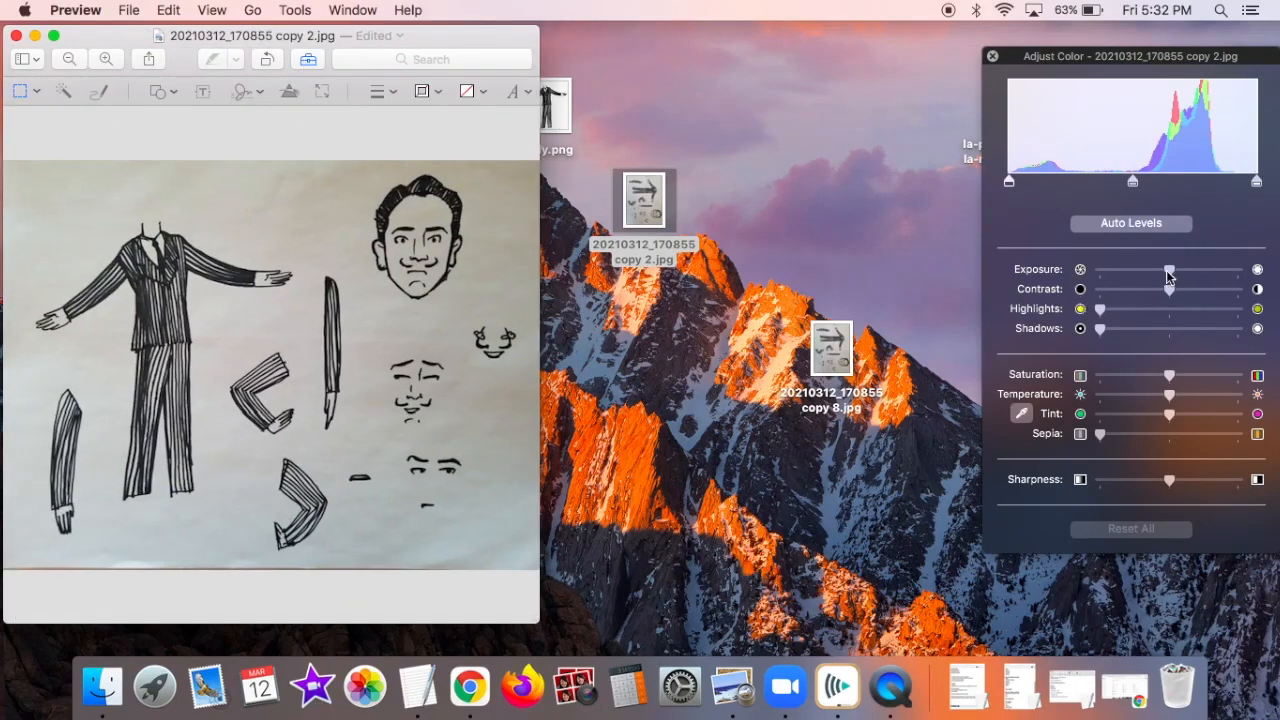
Whiten the paper by raising exposure and contrast and setting saturation to minimum, close the image, and check the cleaned result.
{"action": "mouse_move", "coordinate": [1169, 270]}
{"action": "left_mouse_down"}
{"action": "mouse_move", "coordinate": [1230, 270]}
{"action": "mouse_move", "coordinate": [1190, 288]}
{"action": "mouse_move", "coordinate": [1204, 287]}
{"action": "left_mouse_up"}
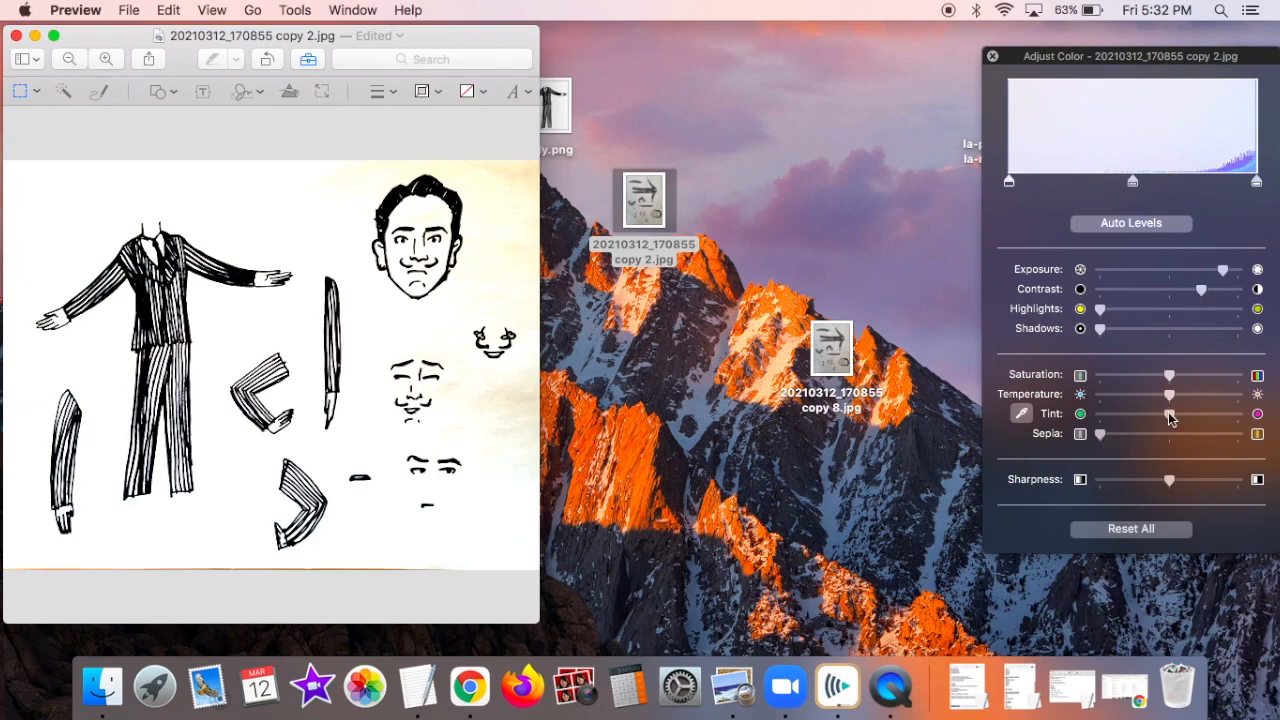
{"action": "left_click_drag", "start_coordinate": [1170, 376], "coordinate": [1043, 384]}
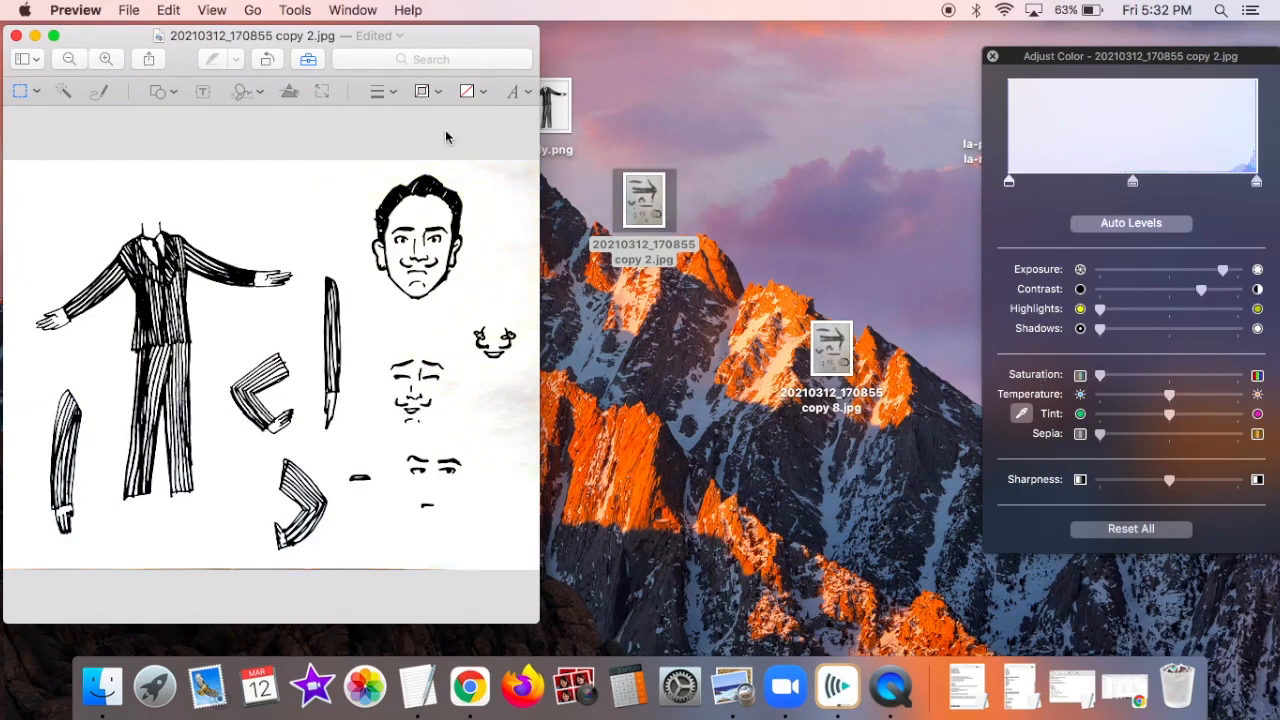
{"action": "left_click", "coordinate": [16, 36]}
{"action": "double_click", "coordinate": [646, 198]}
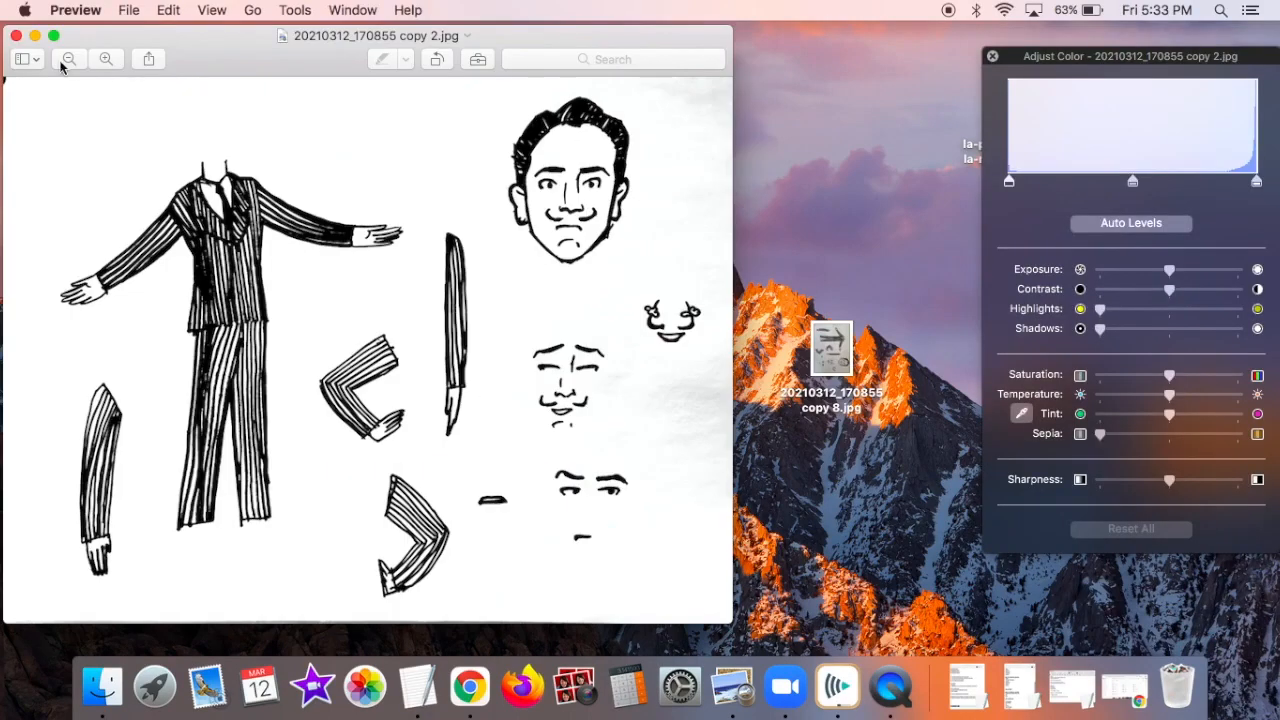
{"action": "left_click", "coordinate": [16, 36]}
Move 20210312_170855 copy 8.jpg below the clean folder and duplicate the cleaned copy 2 image six times.
{"action": "left_click_drag", "start_coordinate": [843, 345], "coordinate": [48, 178]}
{"action": "right_click", "coordinate": [641, 197]}
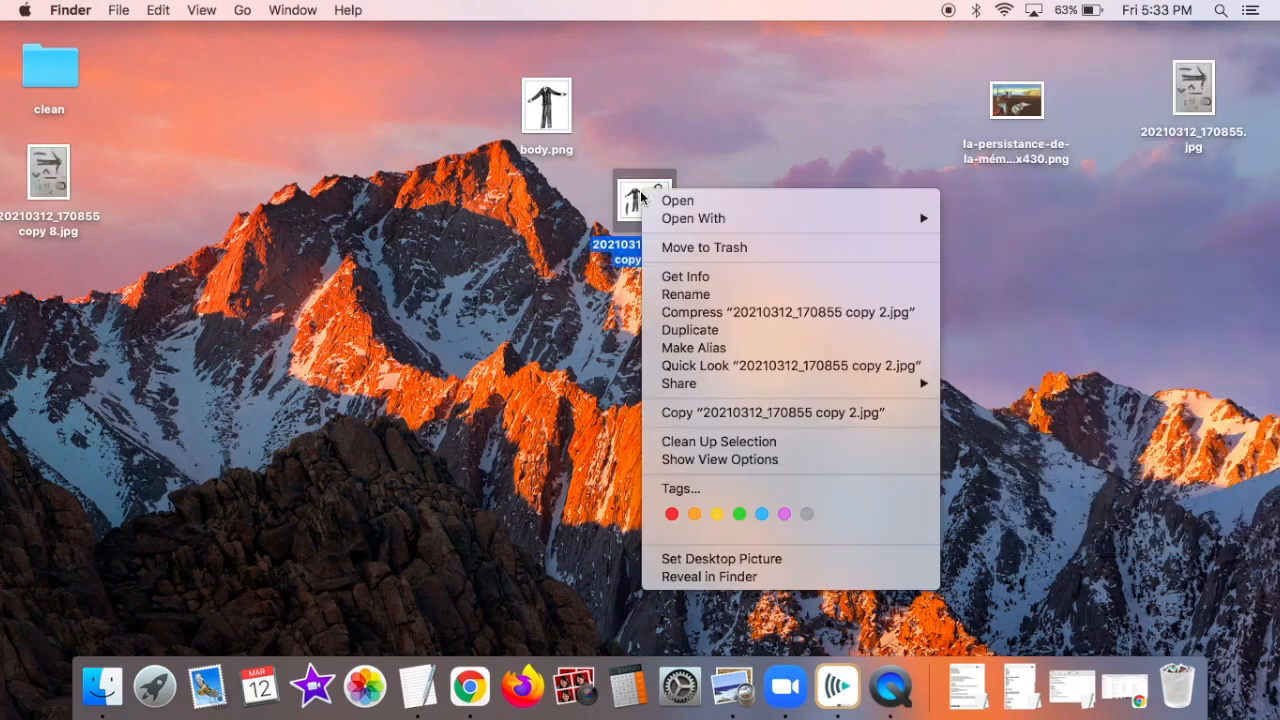
{"action": "left_click", "coordinate": [701, 331]}
{"action": "right_click", "coordinate": [677, 231]}
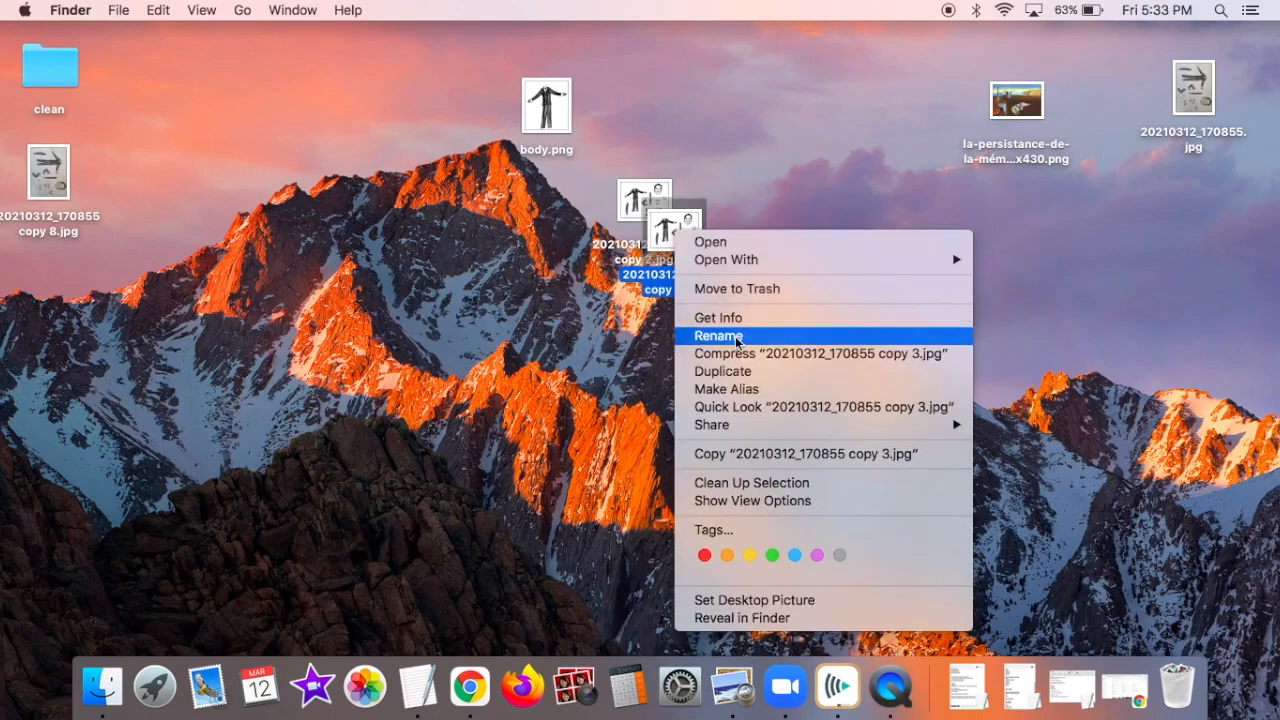
{"action": "left_click", "coordinate": [738, 371]}
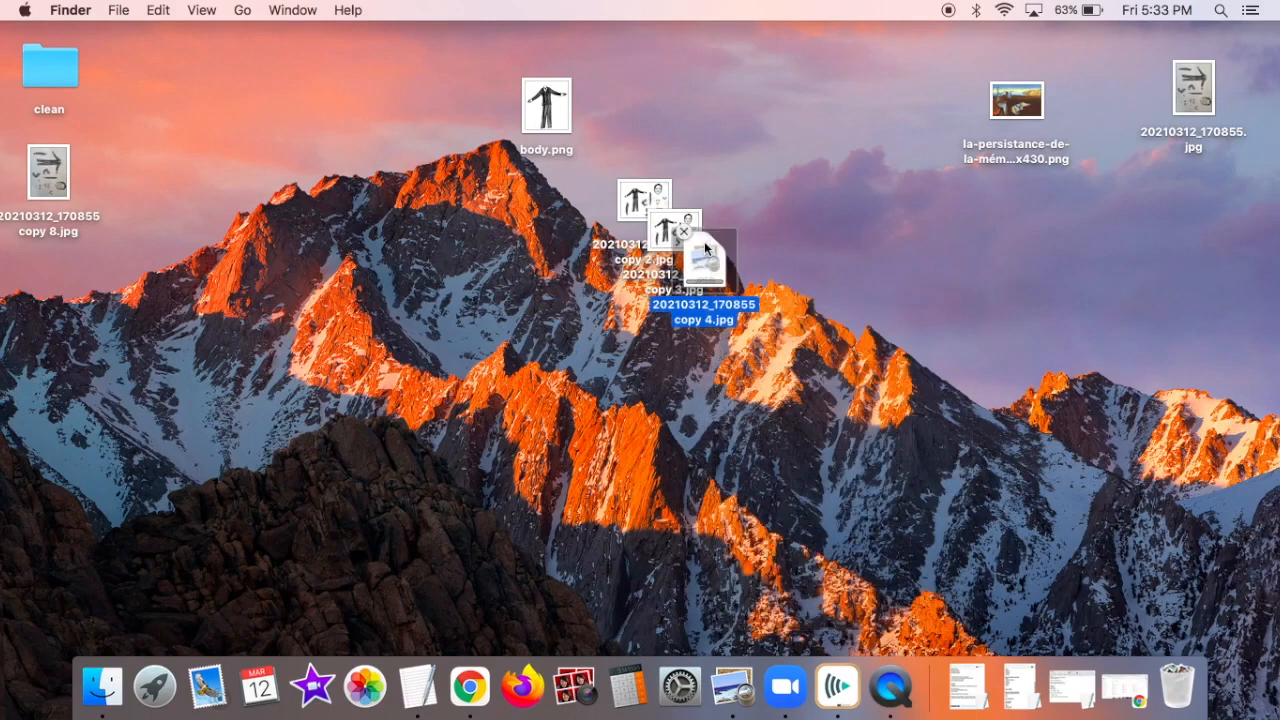
{"action": "right_click", "coordinate": [716, 268]}
{"action": "left_click", "coordinate": [778, 389]}
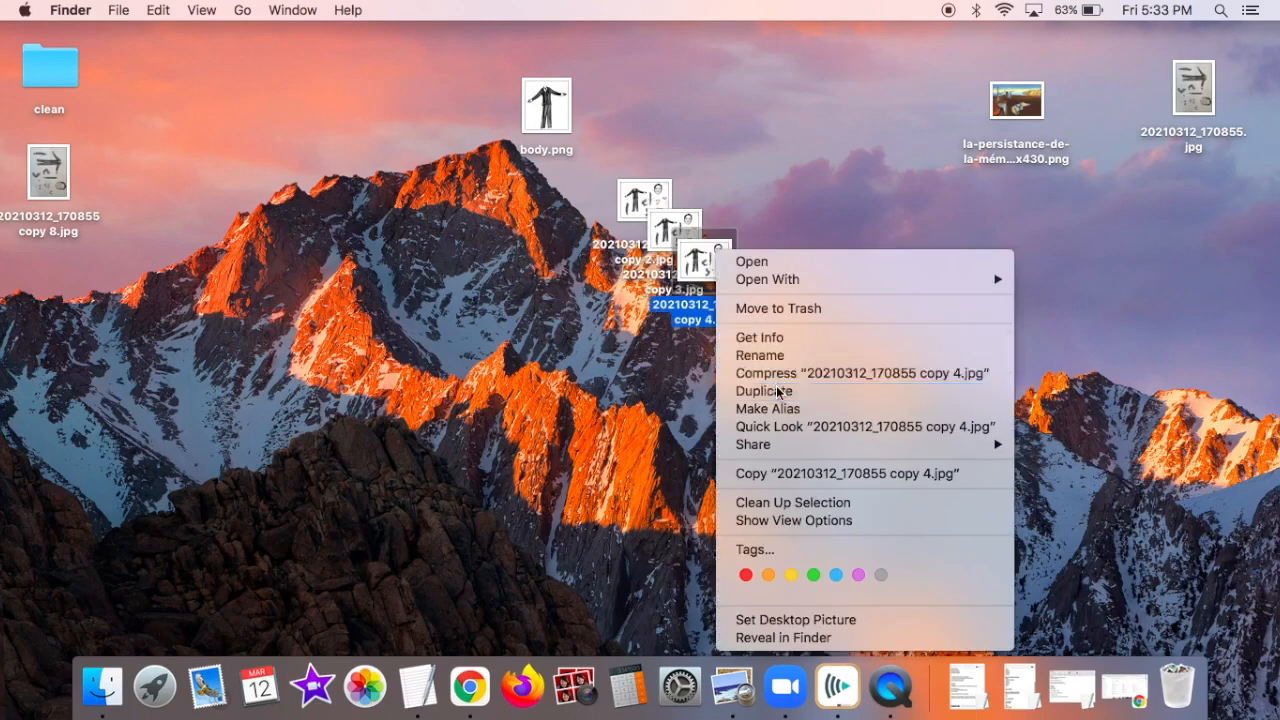
{"action": "right_click", "coordinate": [724, 268]}
{"action": "left_click", "coordinate": [796, 391]}
{"action": "right_click", "coordinate": [765, 337]}
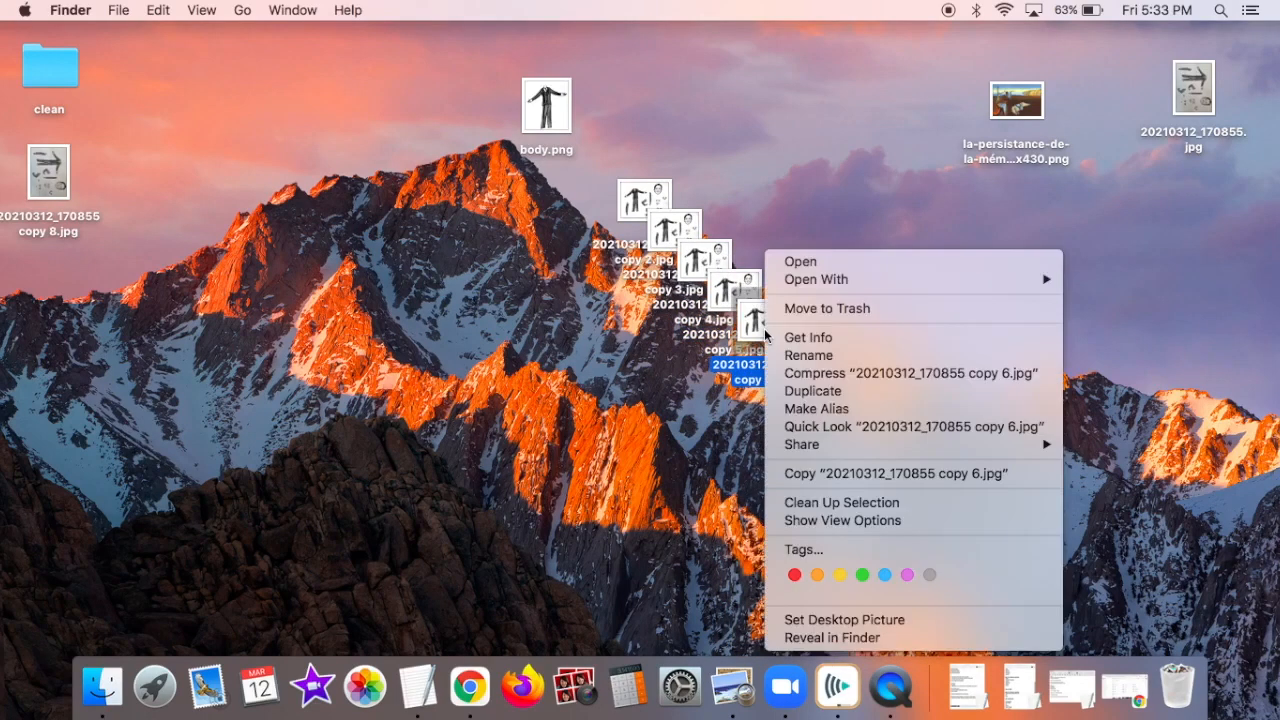
{"action": "left_click", "coordinate": [812, 391]}
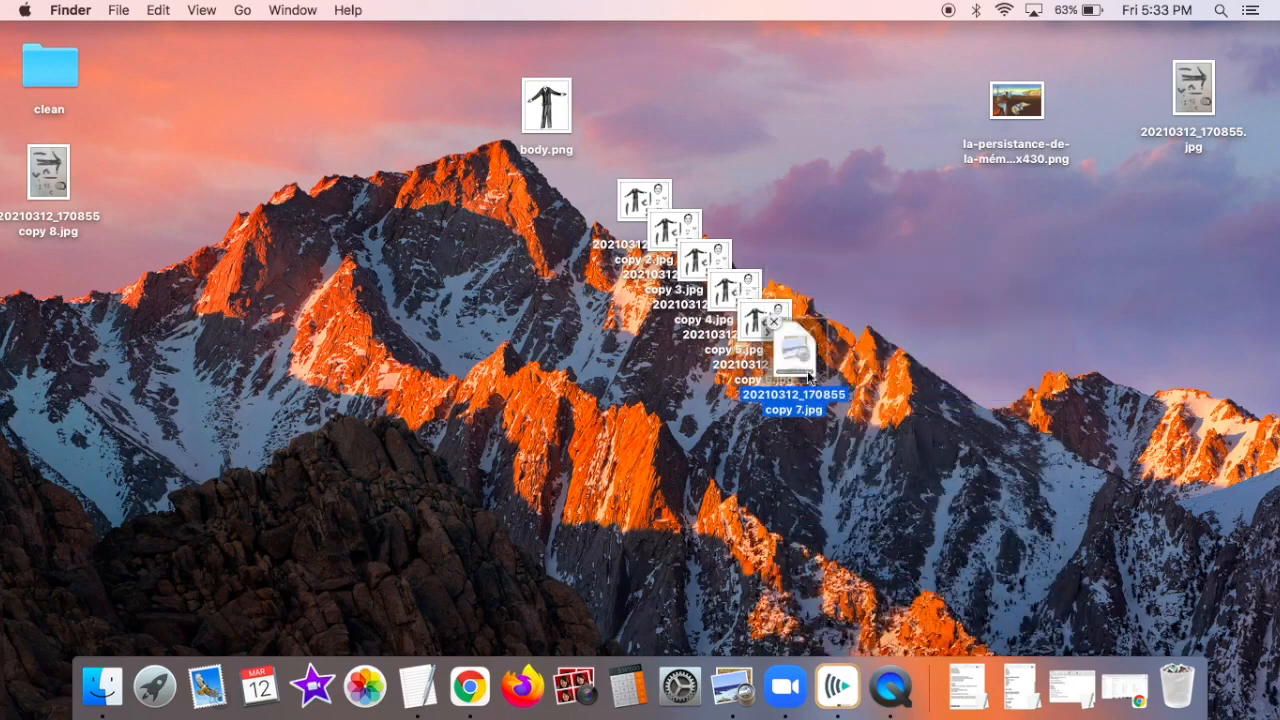
{"action": "right_click", "coordinate": [790, 355]}
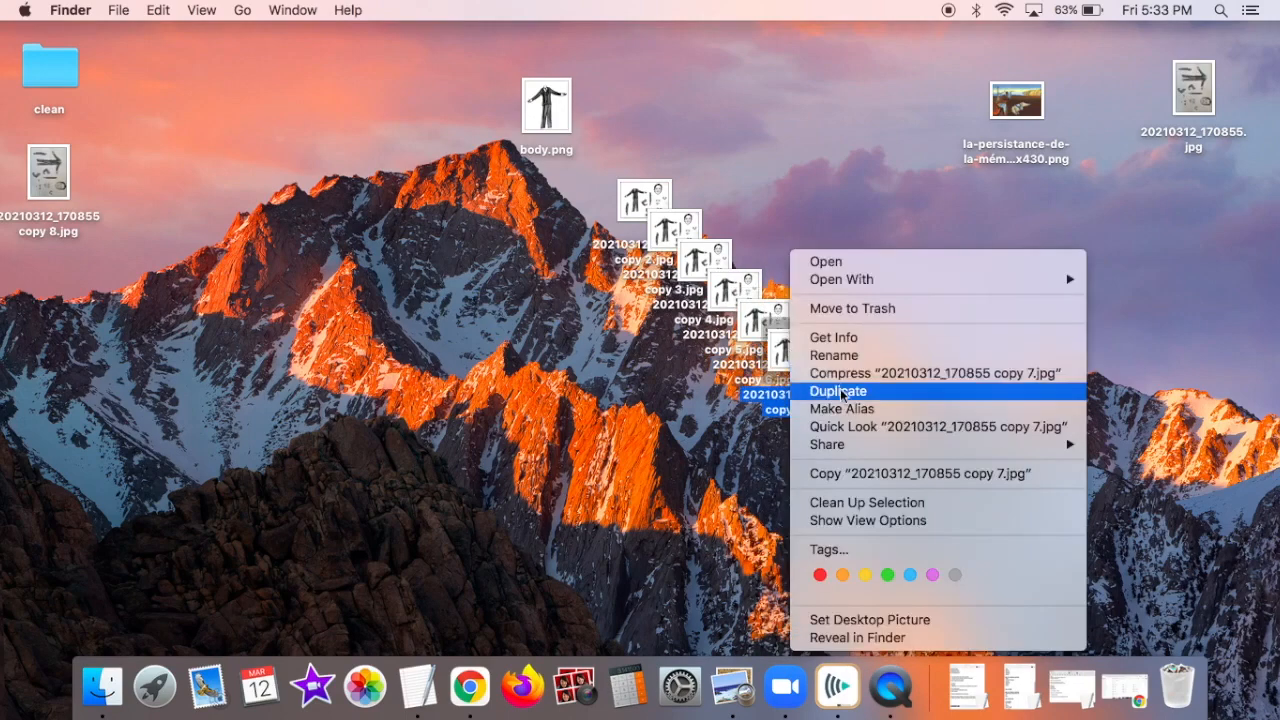
{"action": "left_click", "coordinate": [840, 391]}
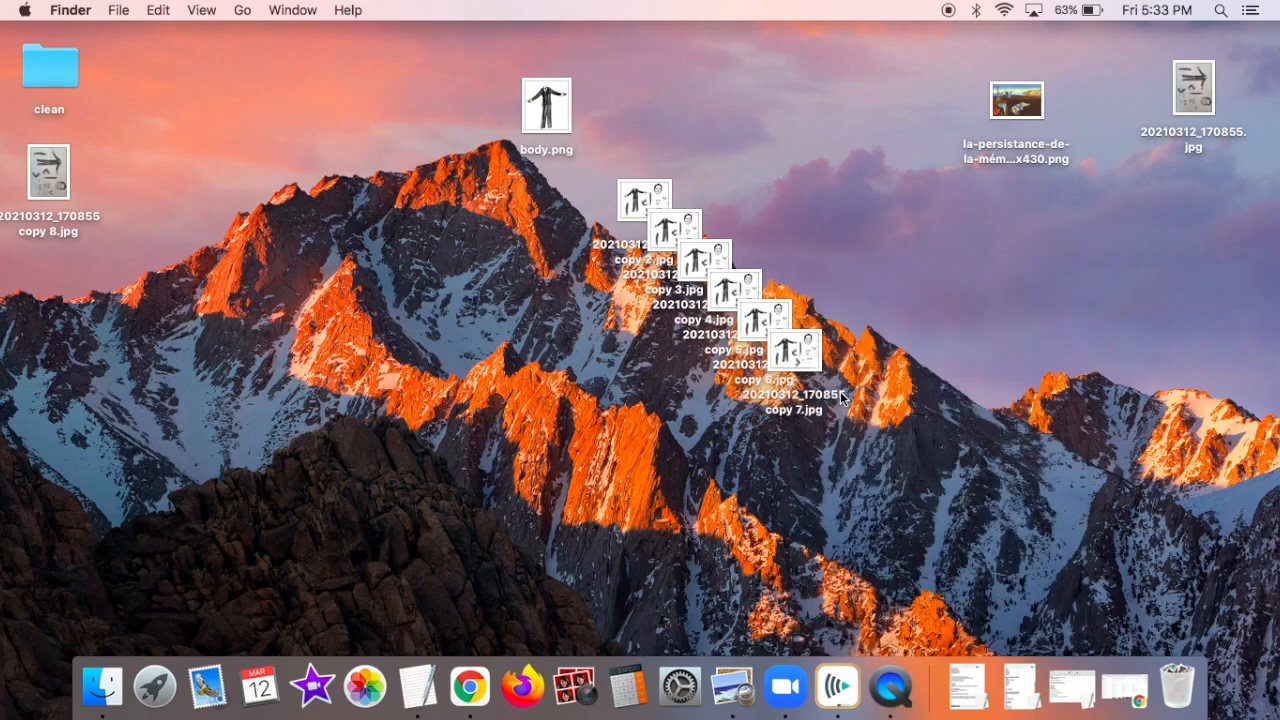
Open 20210312_170855 copy 2.jpg and crop it to the straight arm beside the body's outstretched hand.
{"action": "double_click", "coordinate": [640, 202]}
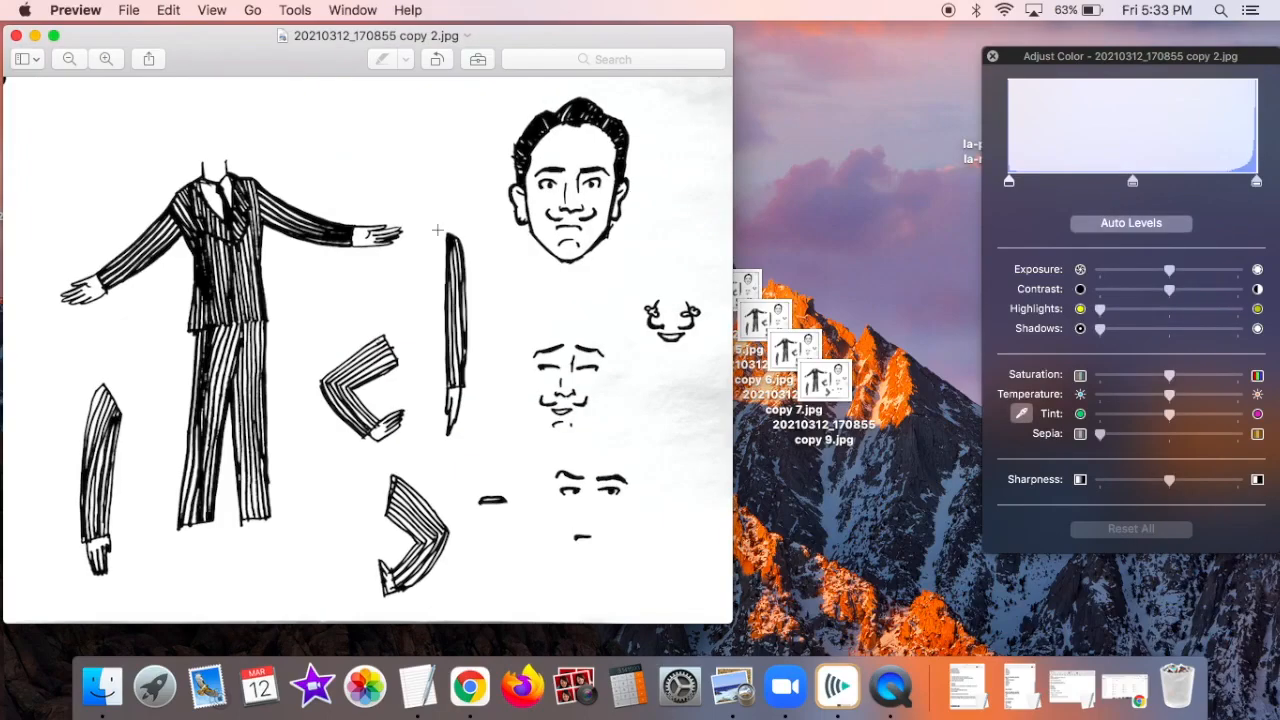
{"action": "left_click_drag", "start_coordinate": [432, 220], "coordinate": [478, 446]}
{"action": "left_click", "coordinate": [478, 59]}
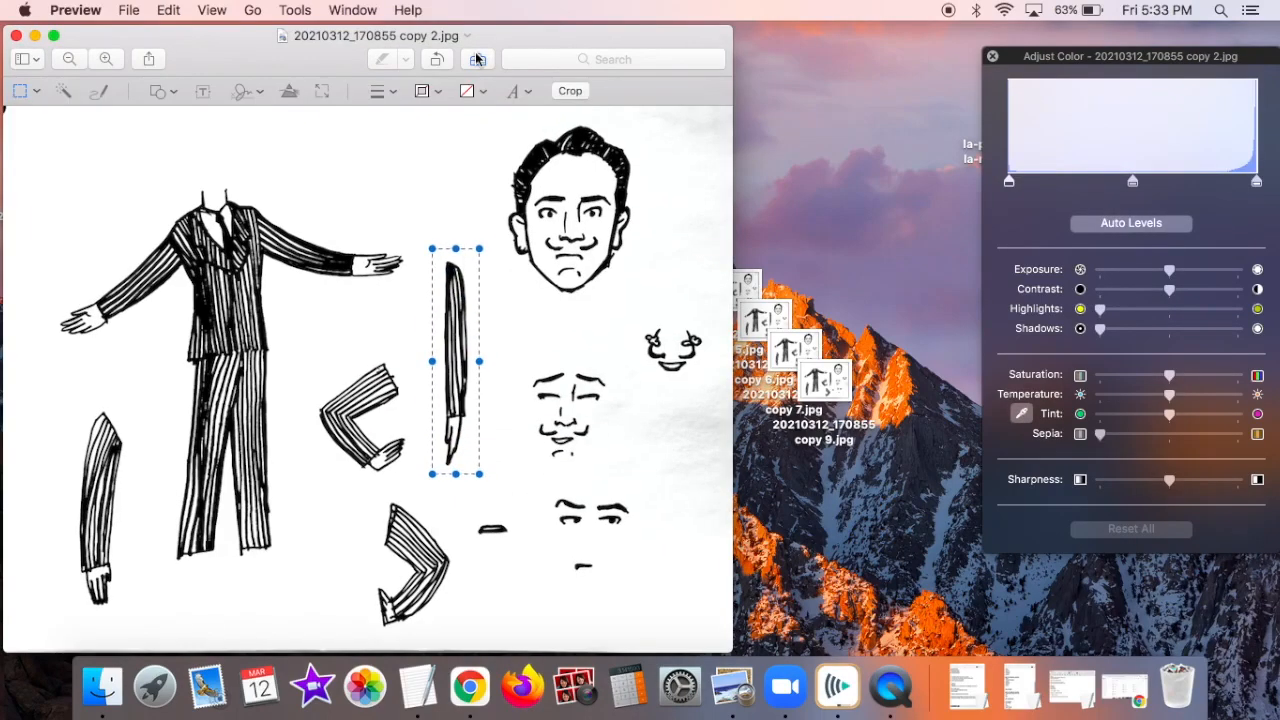
{"action": "left_click", "coordinate": [568, 92]}
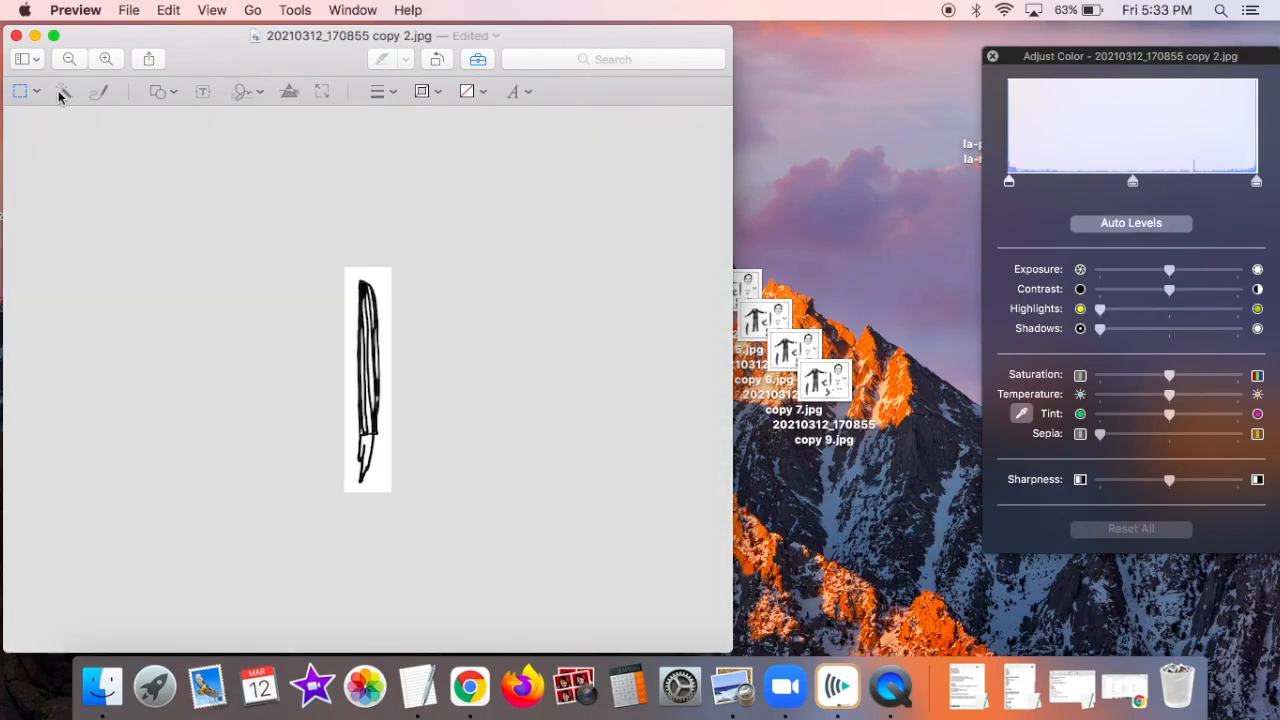
Remove the white background around the arm with Instant Alpha, convert the document to PNG, and close it.
{"action": "left_click_drag", "start_coordinate": [381, 290], "coordinate": [383, 305]}
{"action": "key", "text": "Delete"}
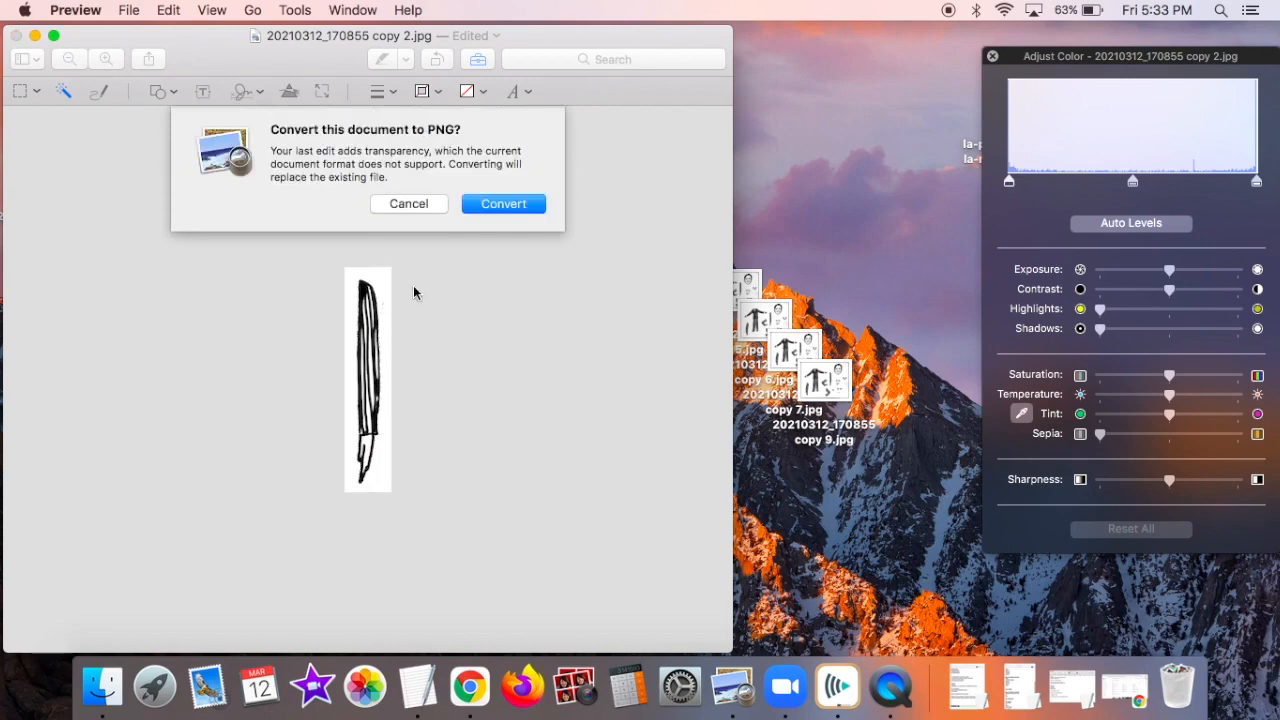
{"action": "key", "text": "Return"}
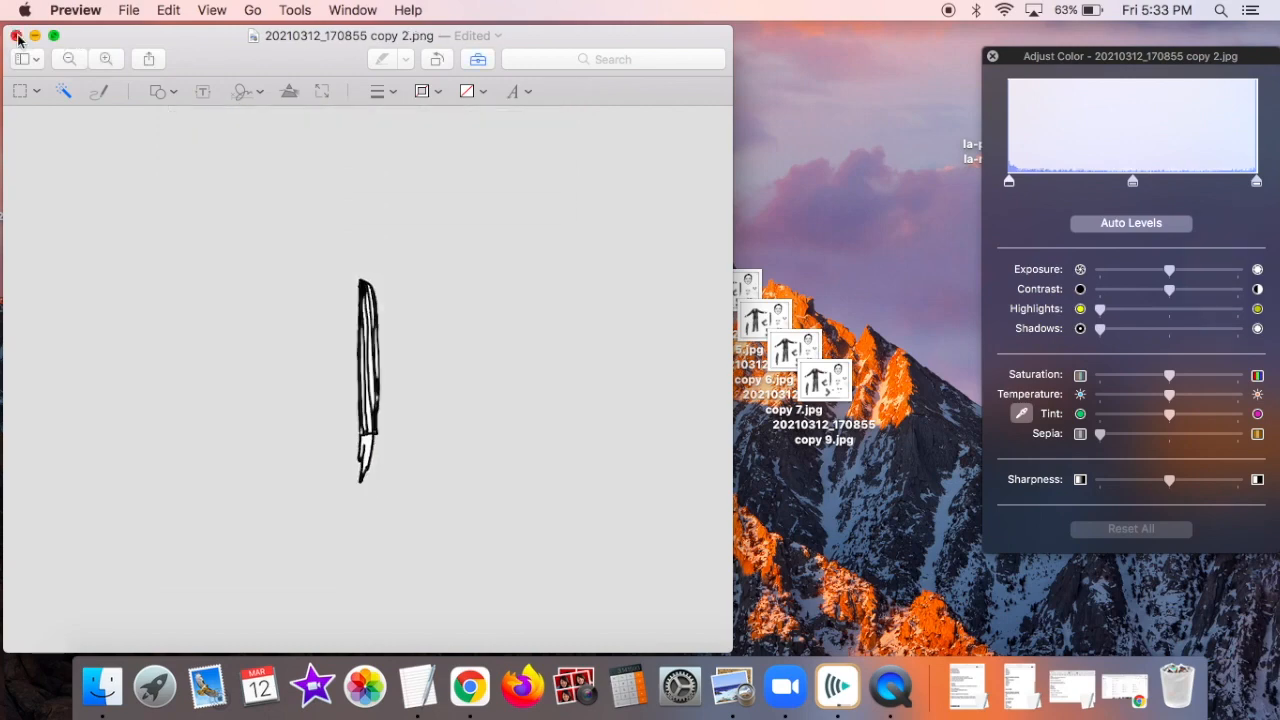
{"action": "left_click", "coordinate": [17, 36]}
Move 20210312_170855 copy 3.jpg below body.png, then open and crop it to the straight arm beside the trouser legs.
{"action": "left_click_drag", "start_coordinate": [685, 230], "coordinate": [548, 210]}
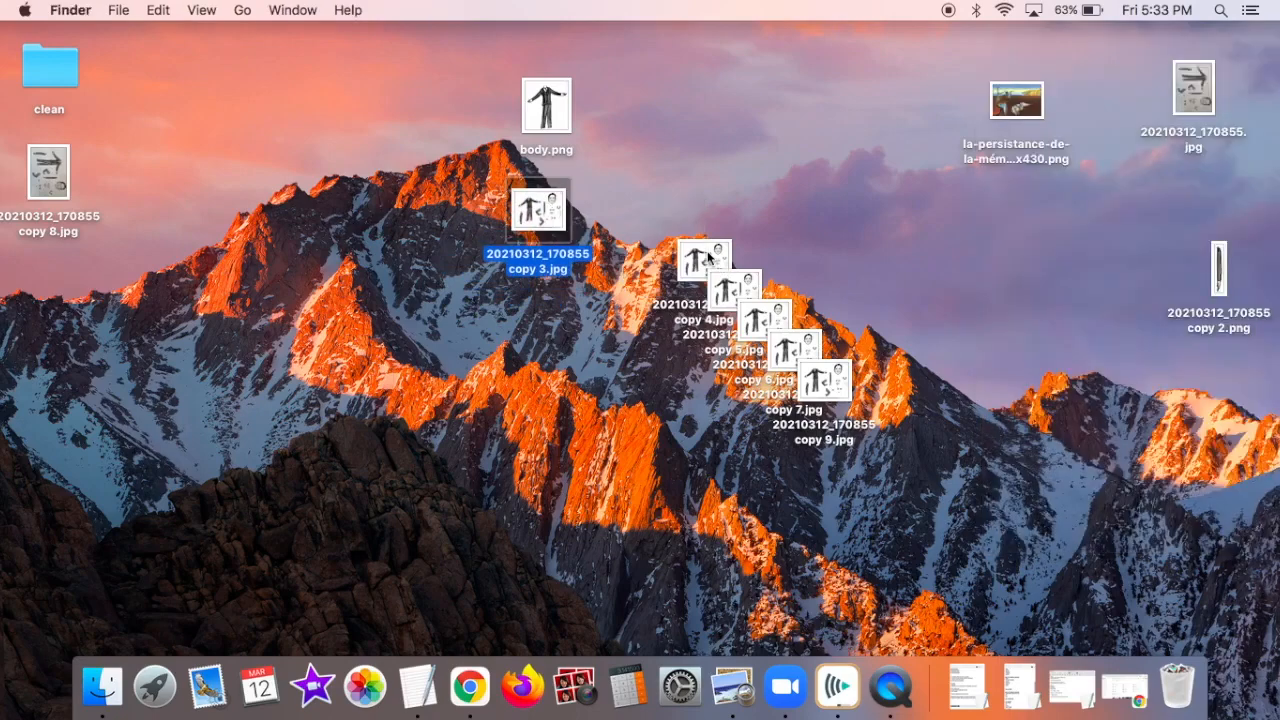
{"action": "double_click", "coordinate": [532, 212]}
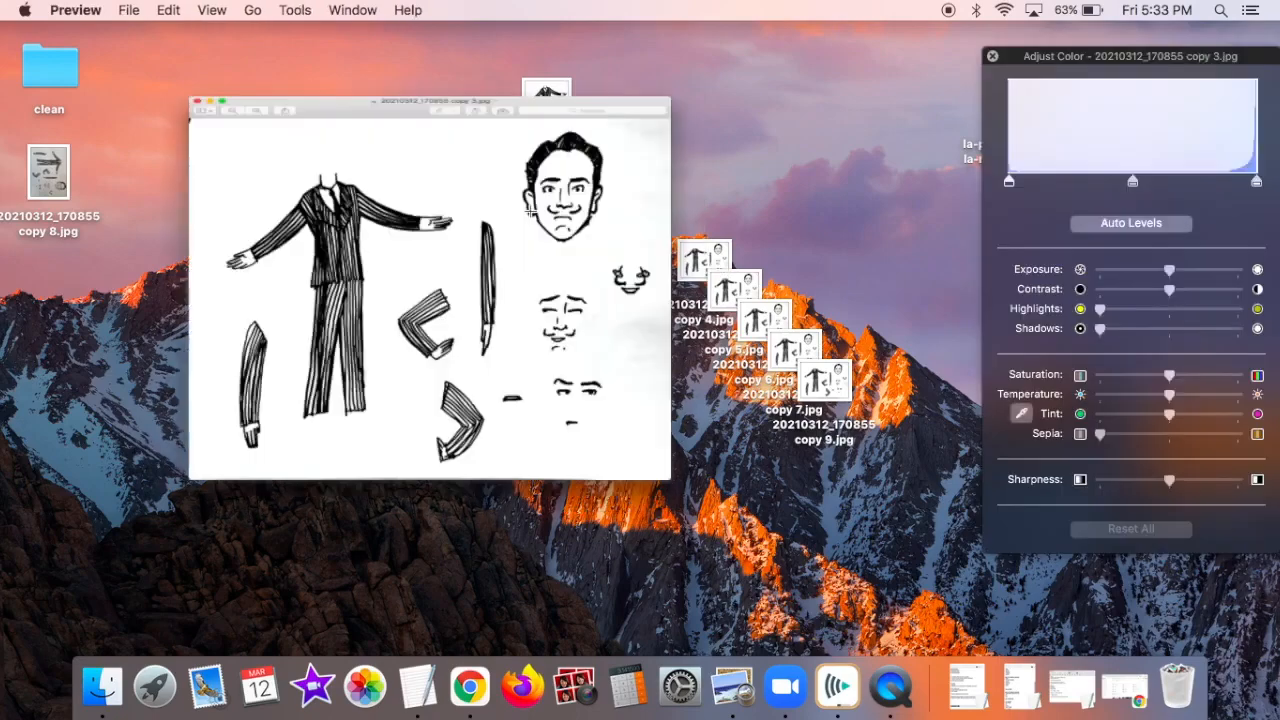
{"action": "left_click_drag", "start_coordinate": [62, 372], "coordinate": [135, 585]}
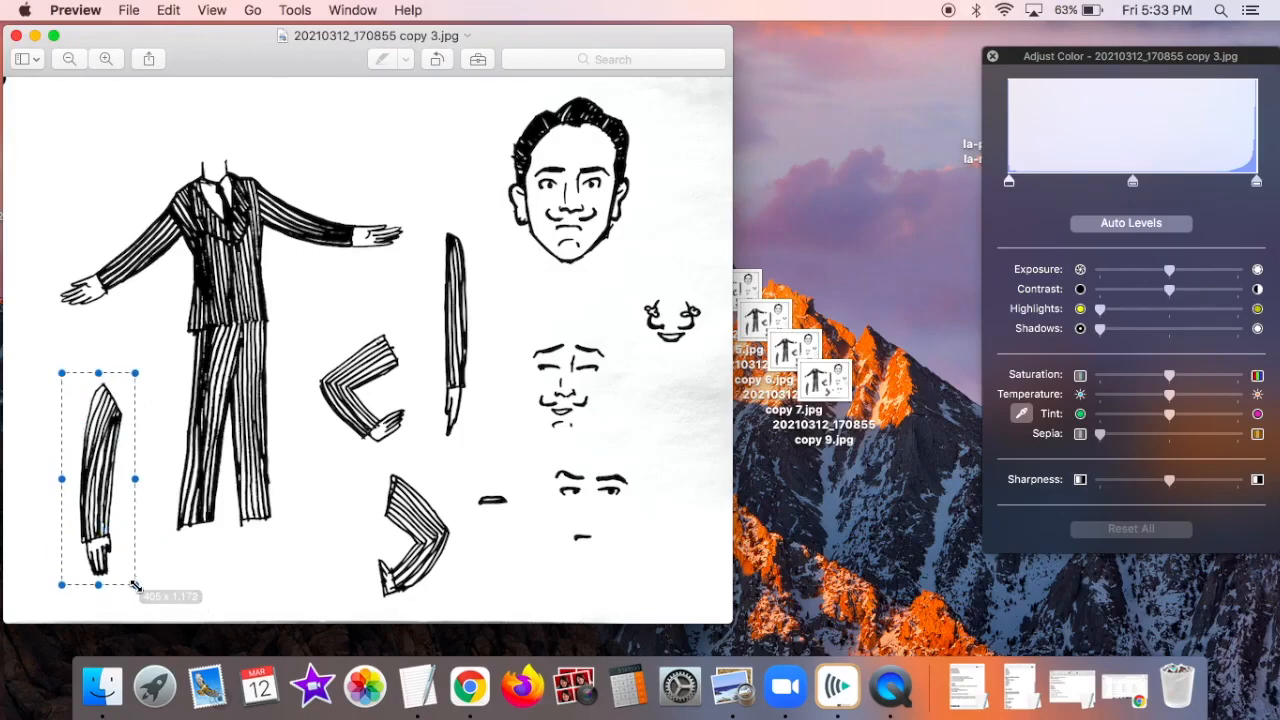
{"action": "left_click", "coordinate": [477, 59]}
{"action": "left_click", "coordinate": [570, 91]}
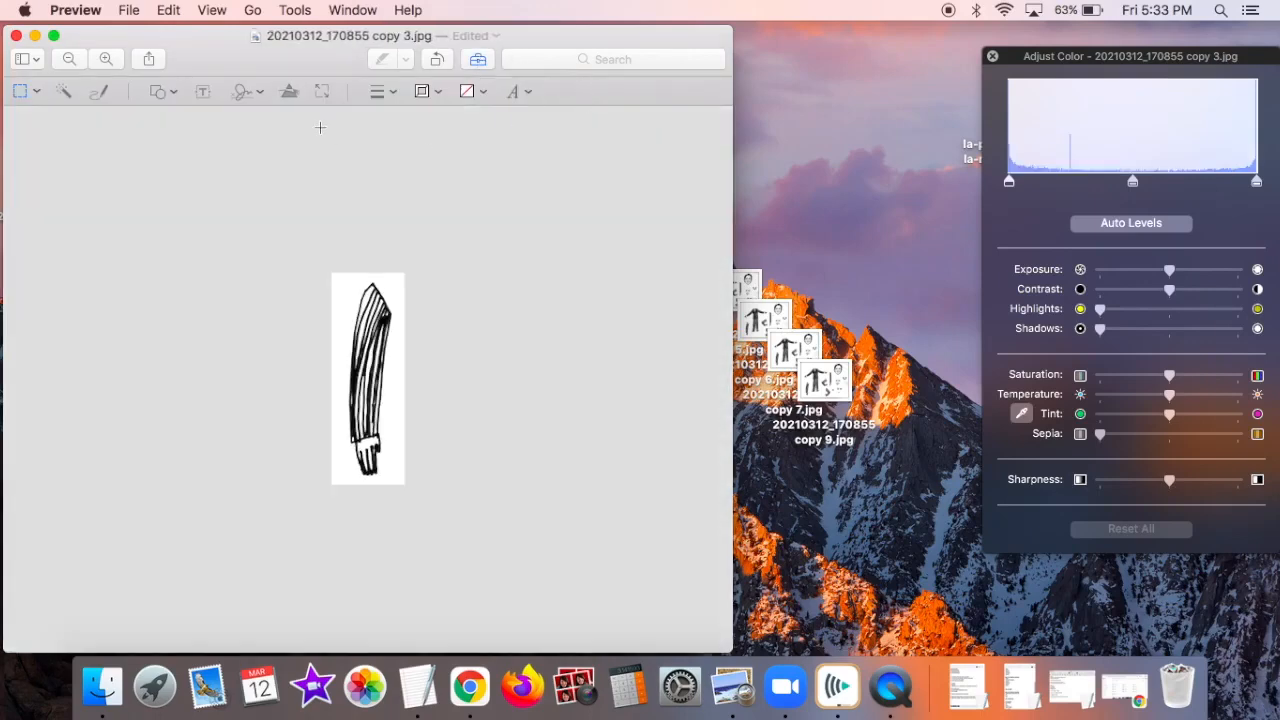
Remove the white background around the straight arm with Instant Alpha, convert copy 3 to PNG, and close it.
{"action": "left_click_drag", "start_coordinate": [345, 287], "coordinate": [345, 287]}
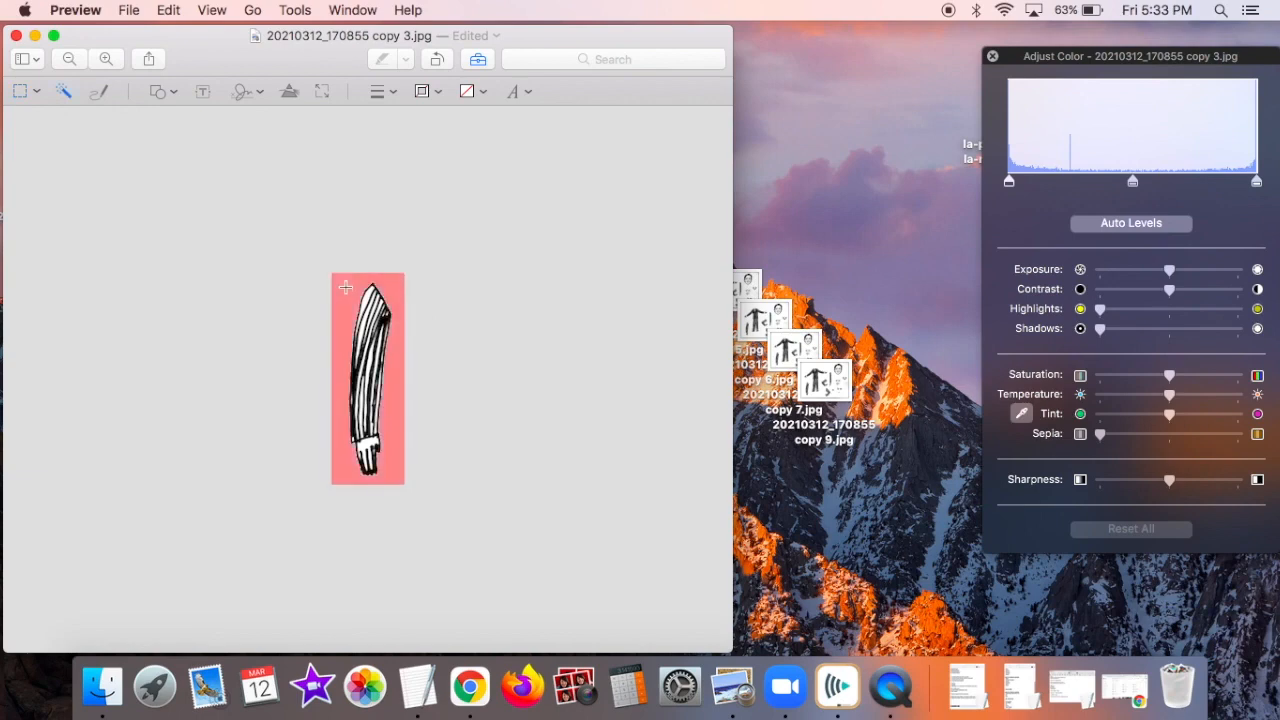
{"action": "key", "text": "Delete"}
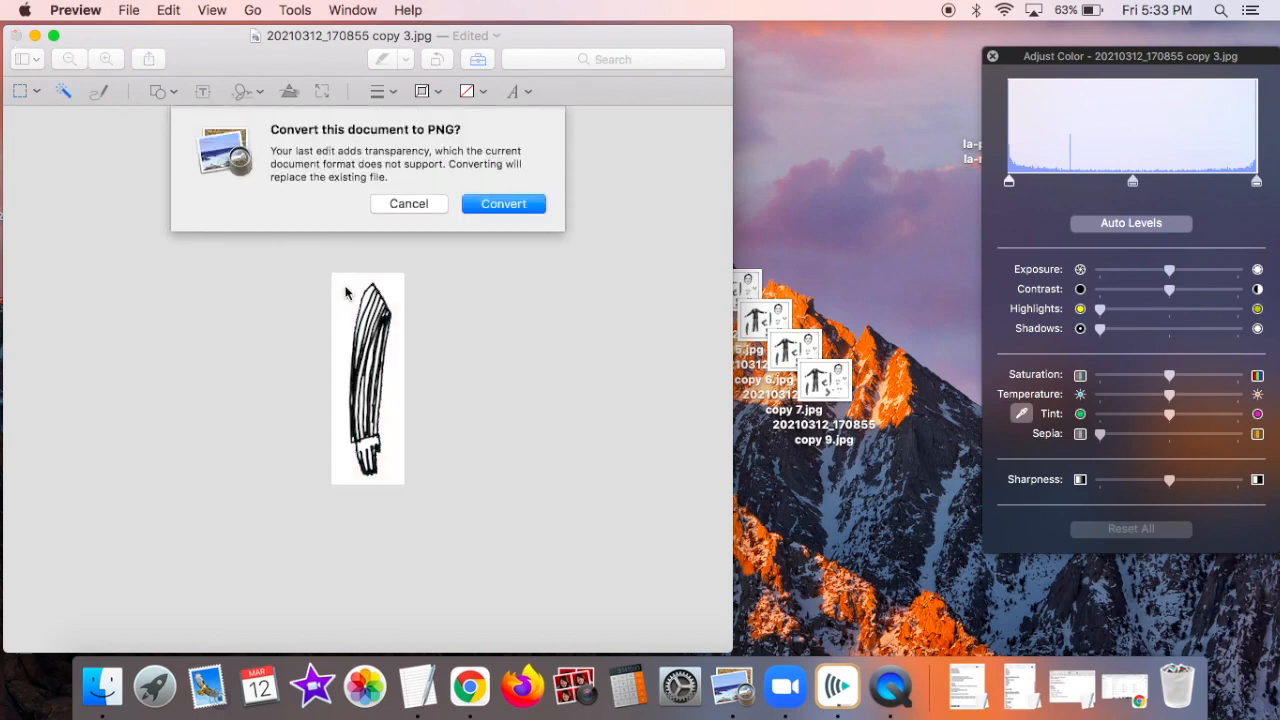
{"action": "key", "text": "Return"}
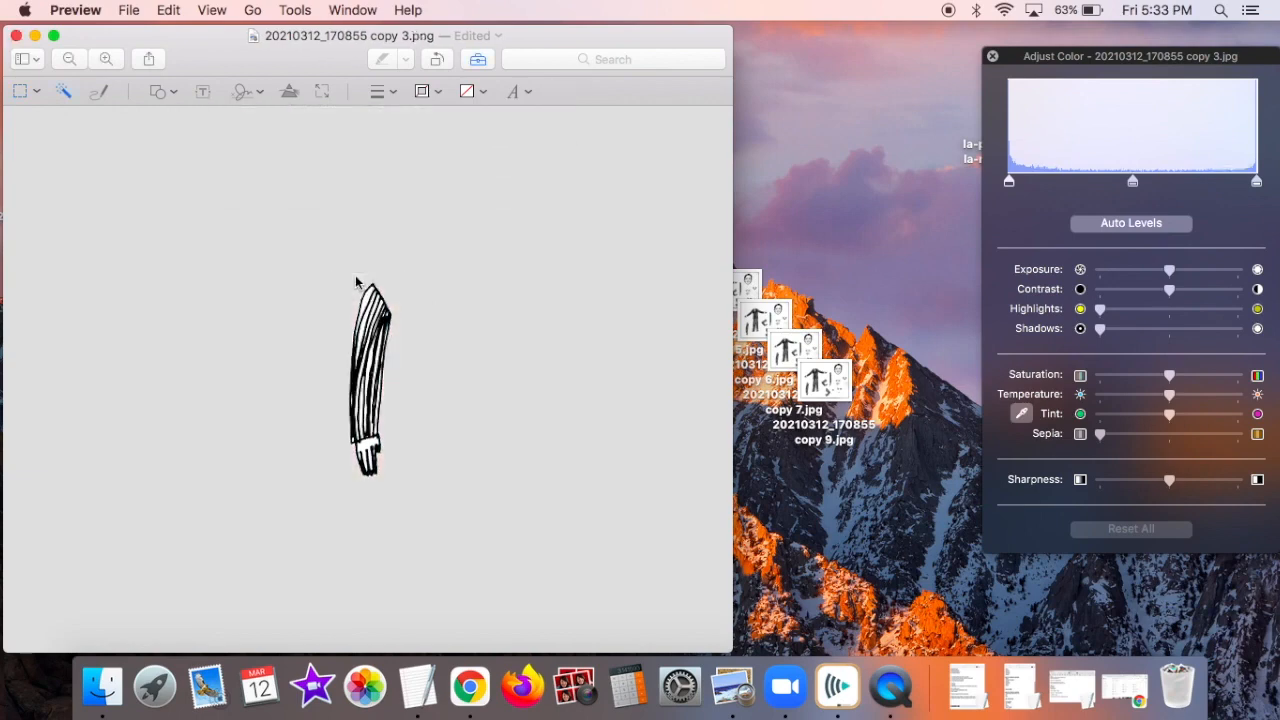
{"action": "left_click", "coordinate": [16, 36]}
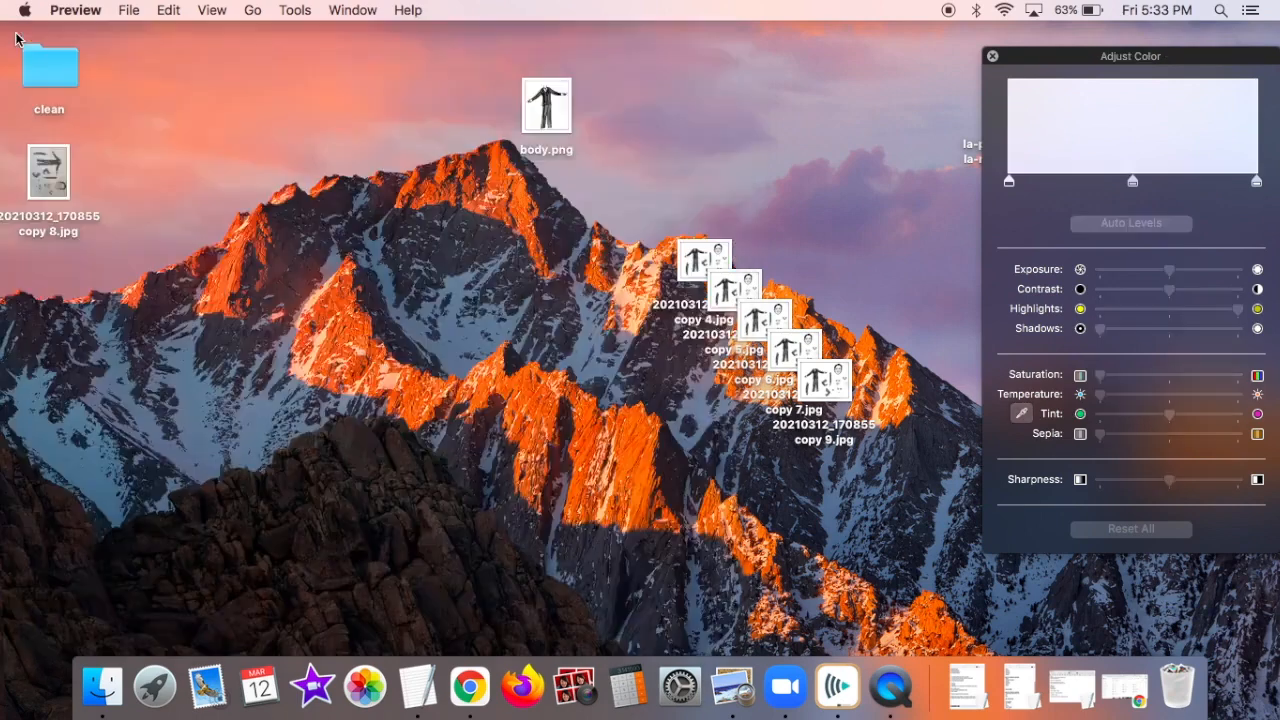
Open 20210312_170855 copy 4.jpg and crop it to the upper bent arm between the trousers and the straight arm.
{"action": "left_click", "coordinate": [683, 262]}
{"action": "double_click", "coordinate": [683, 262]}
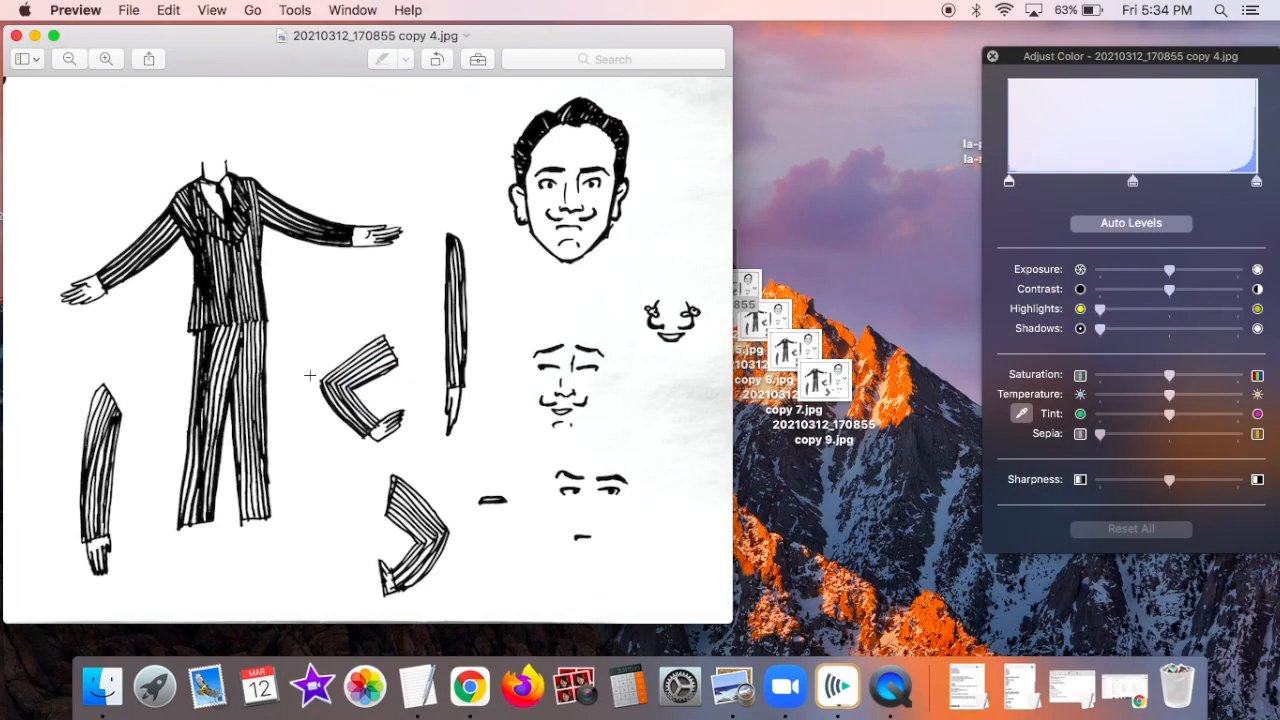
{"action": "left_click_drag", "start_coordinate": [306, 324], "coordinate": [419, 449]}
{"action": "left_click", "coordinate": [478, 59]}
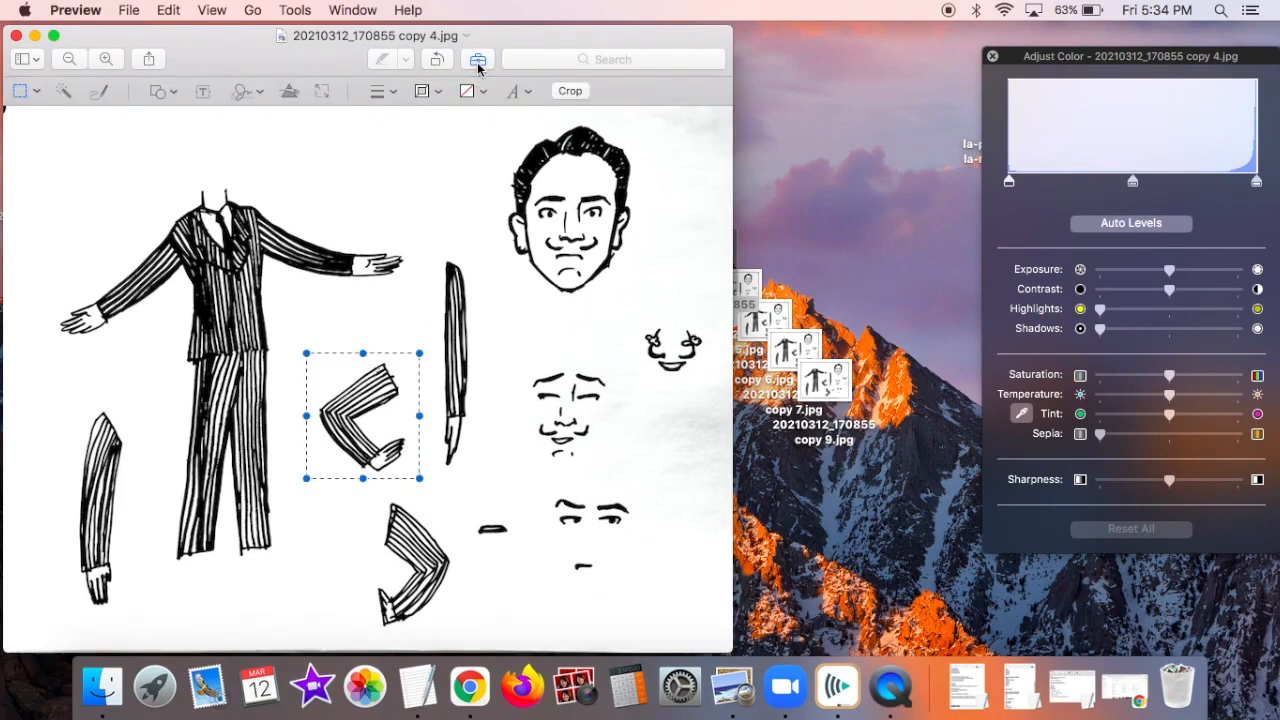
{"action": "left_click", "coordinate": [569, 91]}
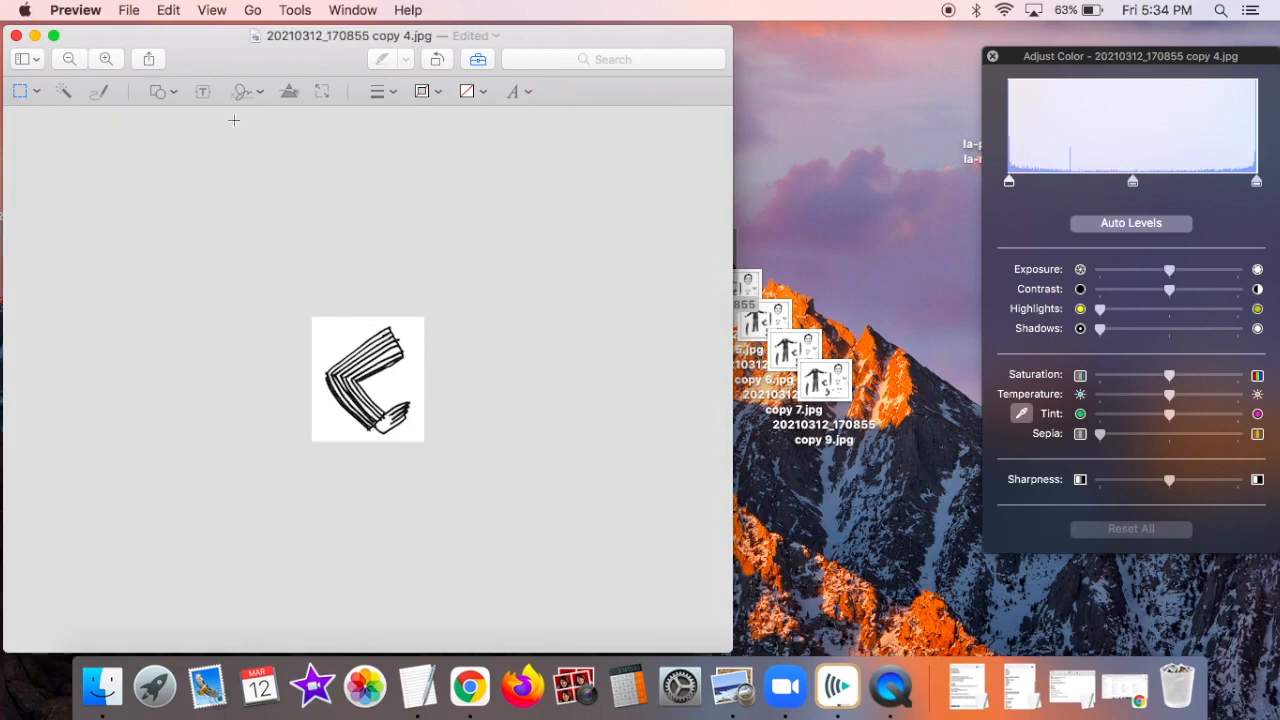
Remove the white background around the bent arm with Instant Alpha, convert the document to PNG, and close it.
{"action": "left_click_drag", "start_coordinate": [343, 327], "coordinate": [338, 336]}
{"action": "key", "text": "Delete"}
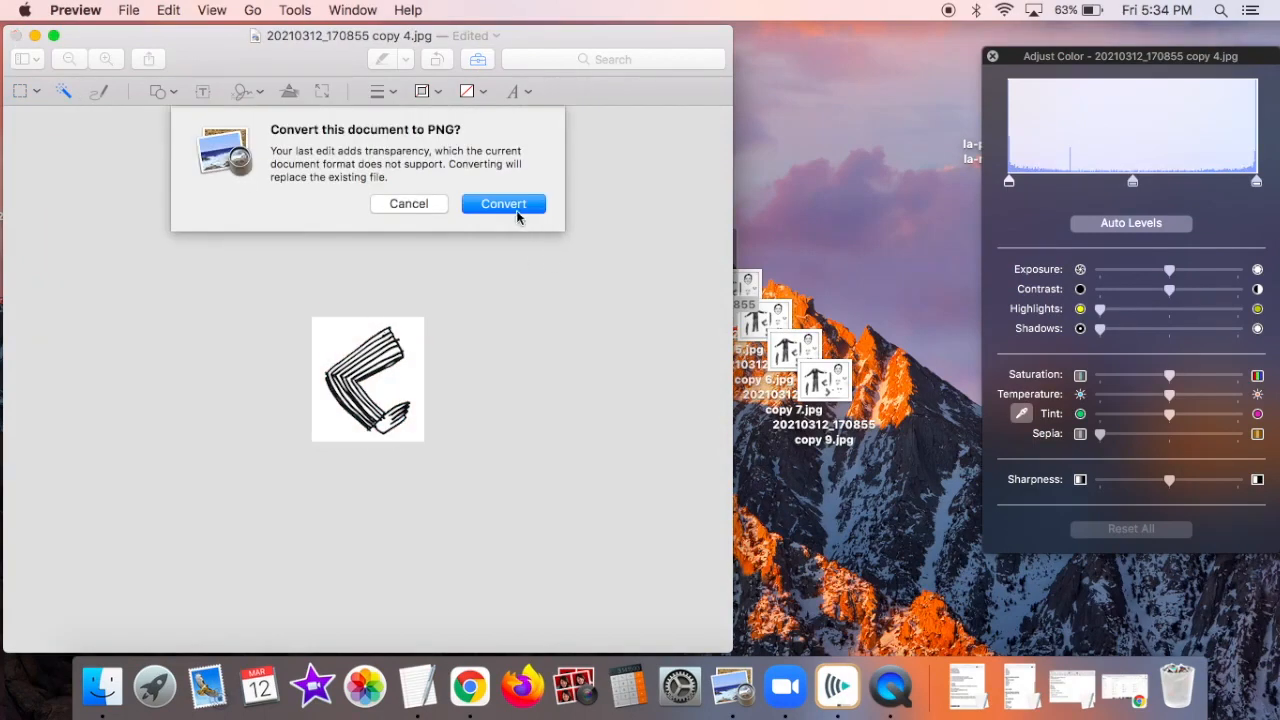
{"action": "left_click", "coordinate": [503, 204]}
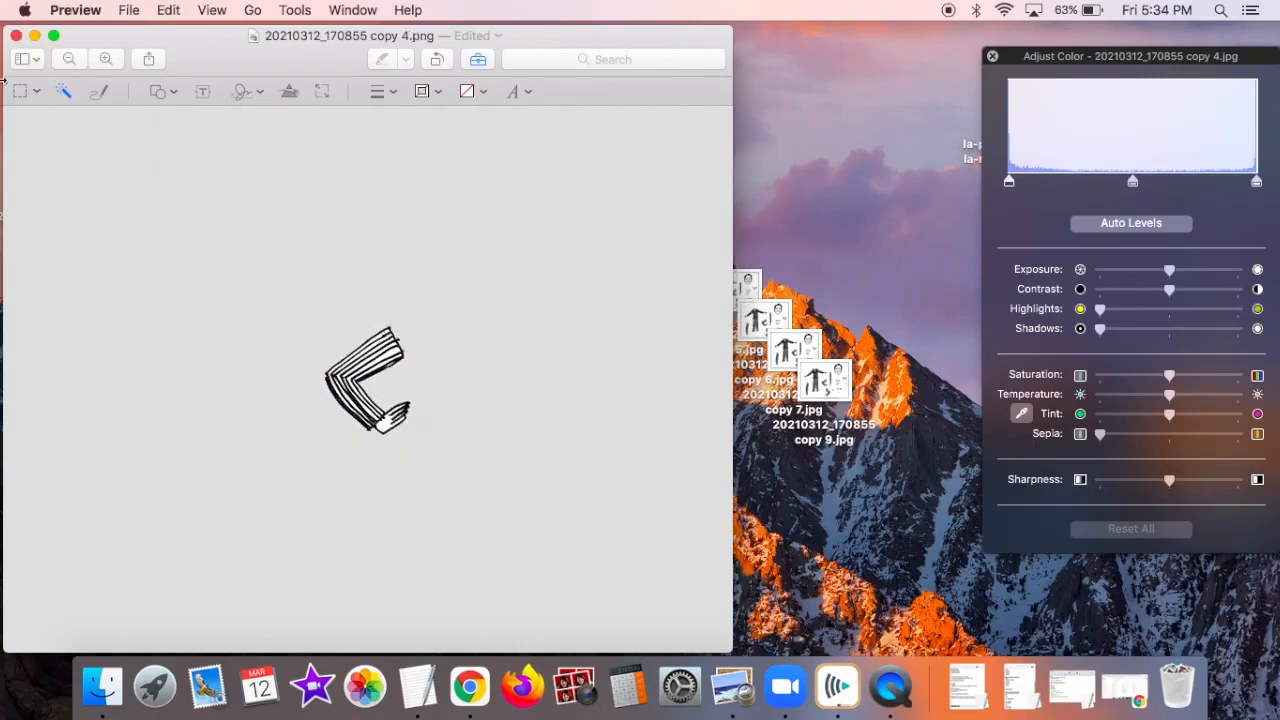
{"action": "left_click", "coordinate": [15, 36]}
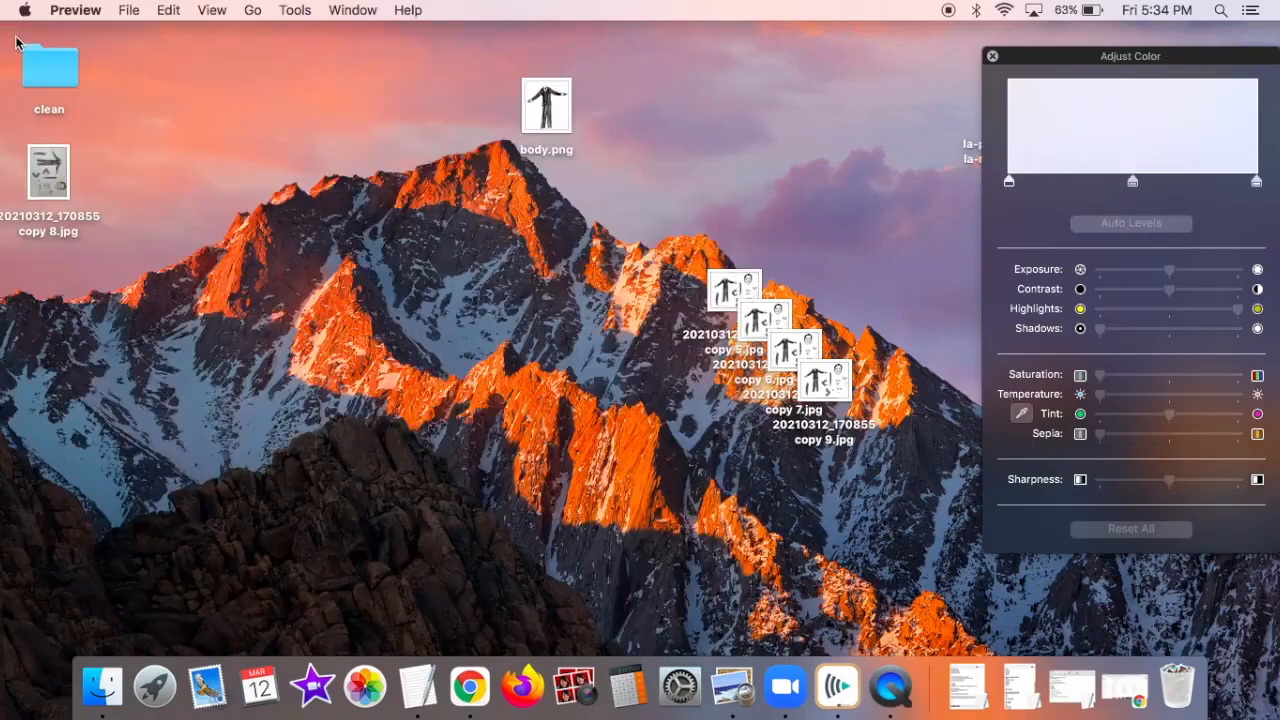
Open 20210312_170855 copy 5.jpg and crop it to the complete head with hair and ears.
{"action": "double_click", "coordinate": [727, 288]}
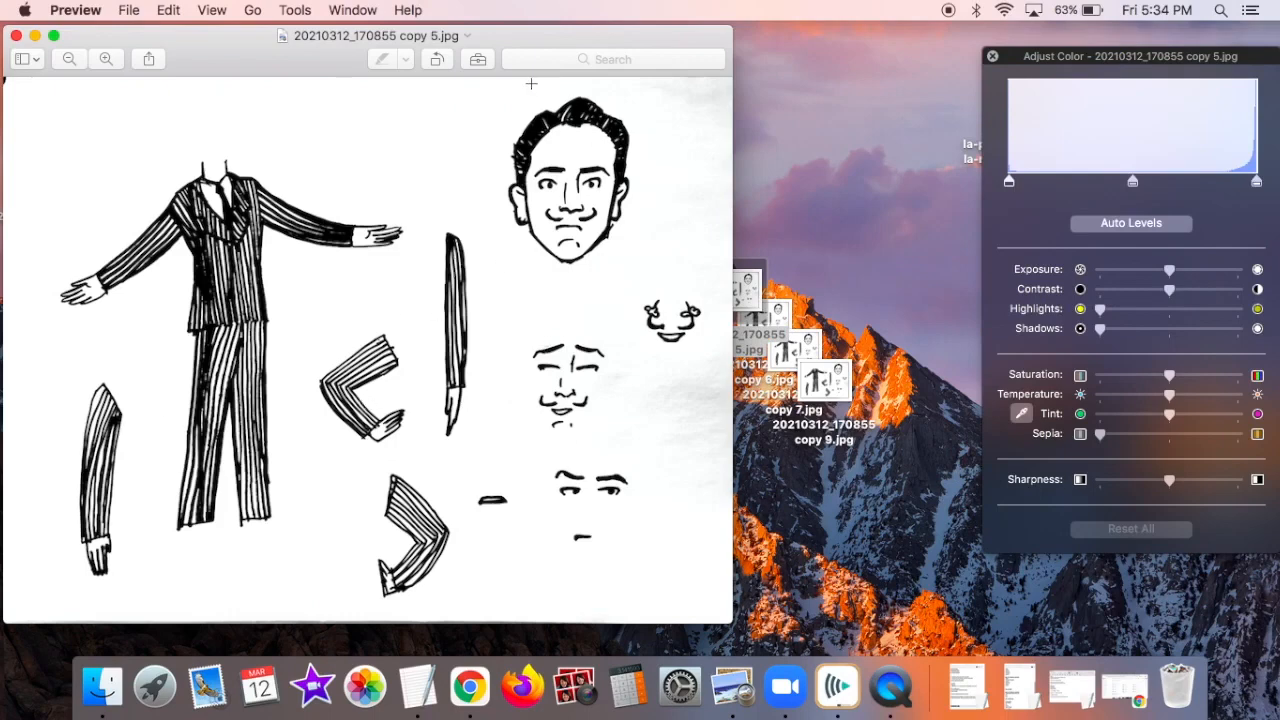
{"action": "mouse_move", "coordinate": [495, 86]}
{"action": "left_mouse_down"}
{"action": "mouse_move", "coordinate": [614, 279]}
{"action": "mouse_move", "coordinate": [642, 274]}
{"action": "left_mouse_up"}
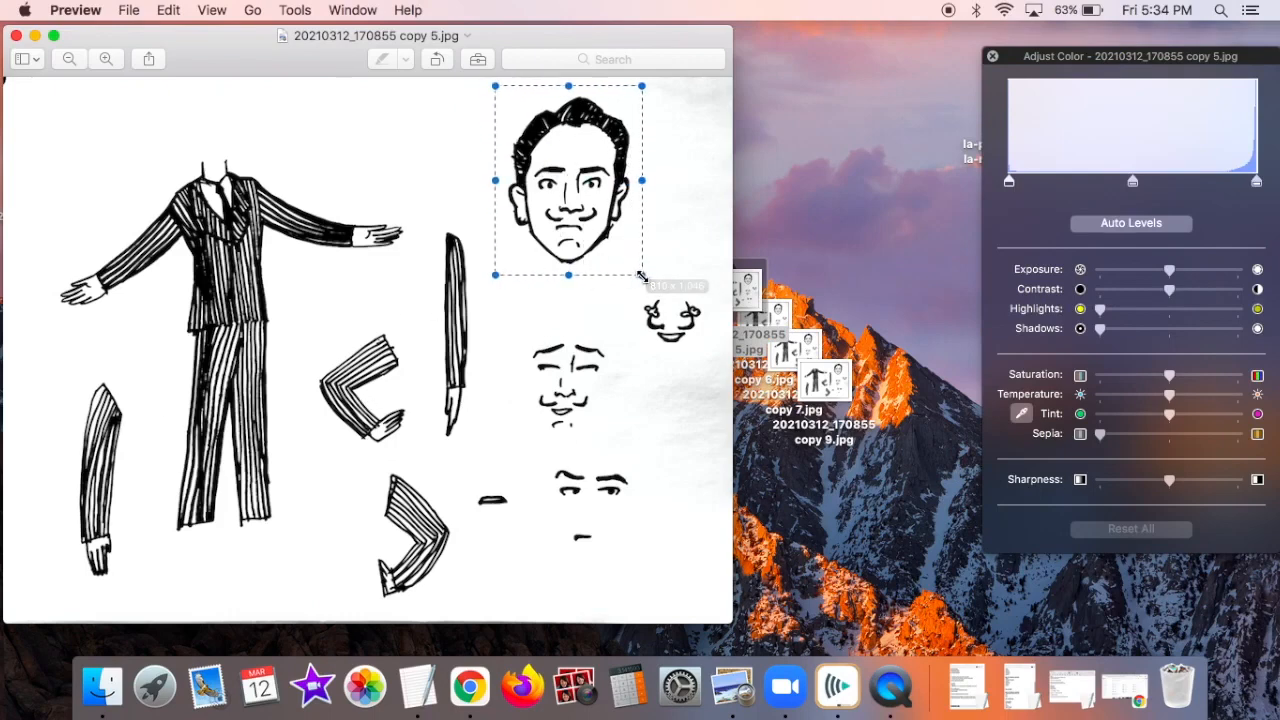
{"action": "left_click", "coordinate": [479, 59]}
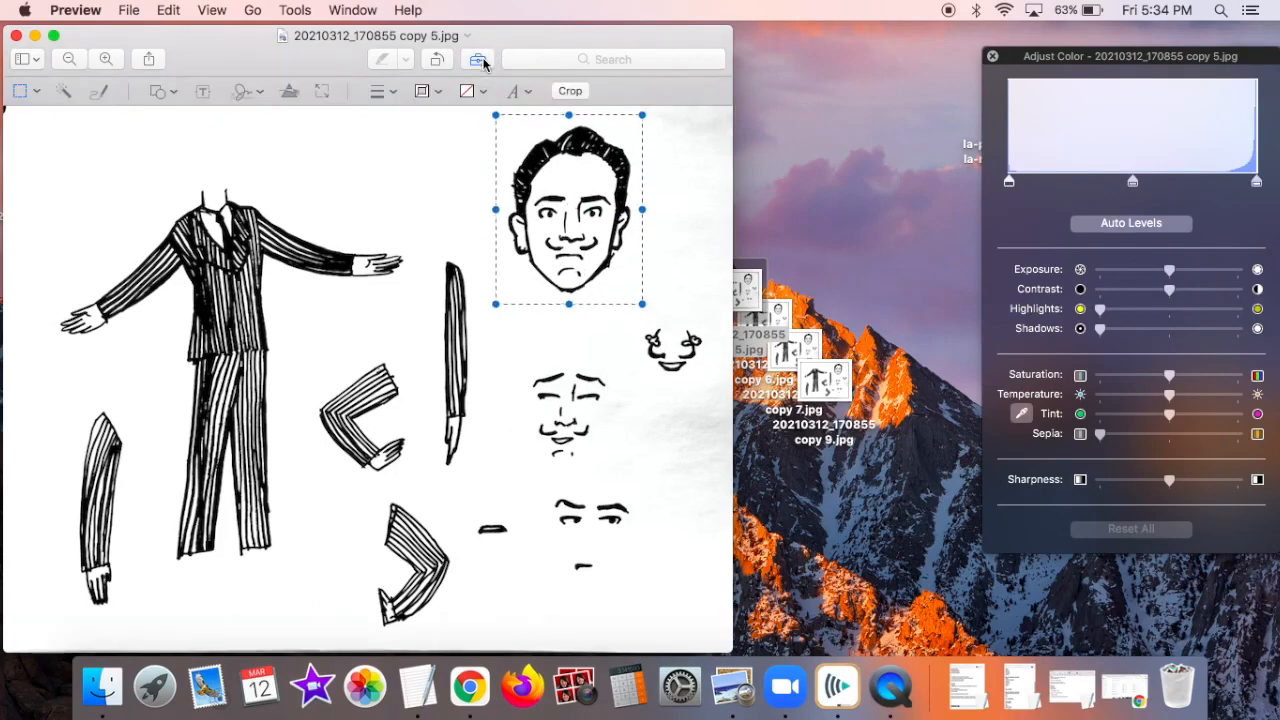
{"action": "left_click", "coordinate": [569, 91]}
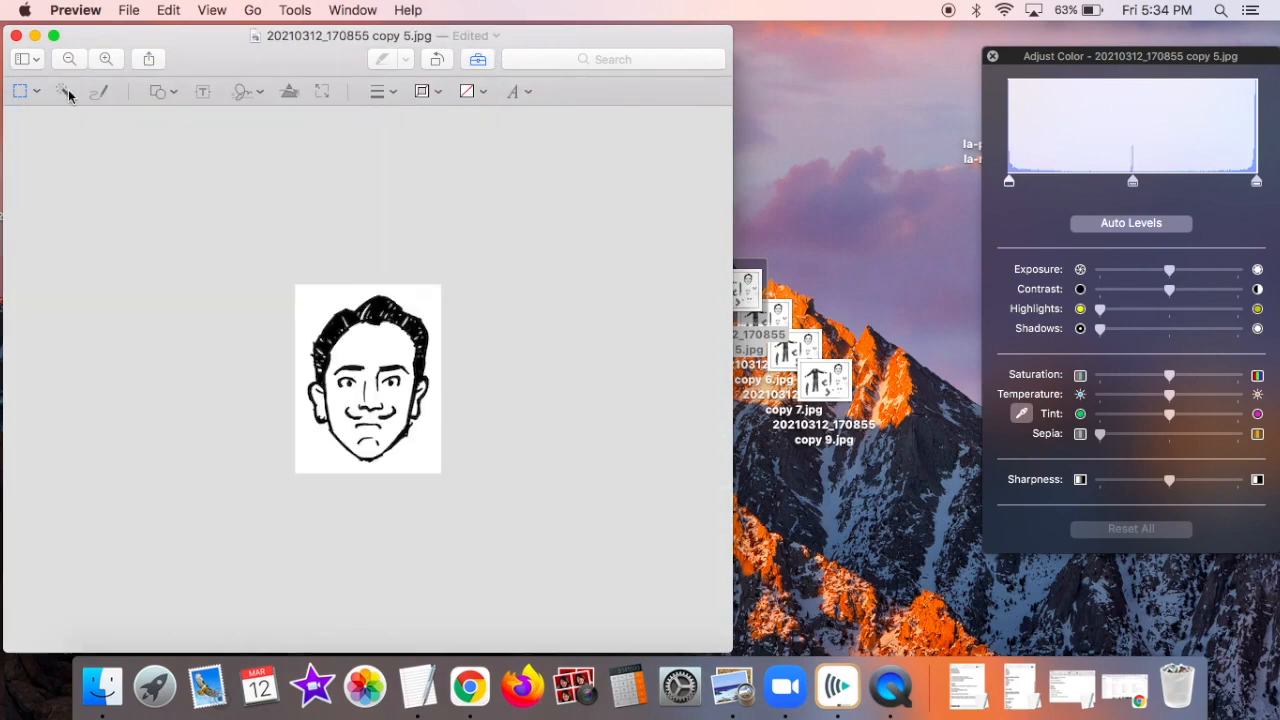
Remove the white background around the head with Instant Alpha, convert the document to PNG, and close it.
{"action": "left_click_drag", "start_coordinate": [420, 299], "coordinate": [428, 300]}
{"action": "key", "text": "Delete"}
{"action": "left_click", "coordinate": [509, 206]}
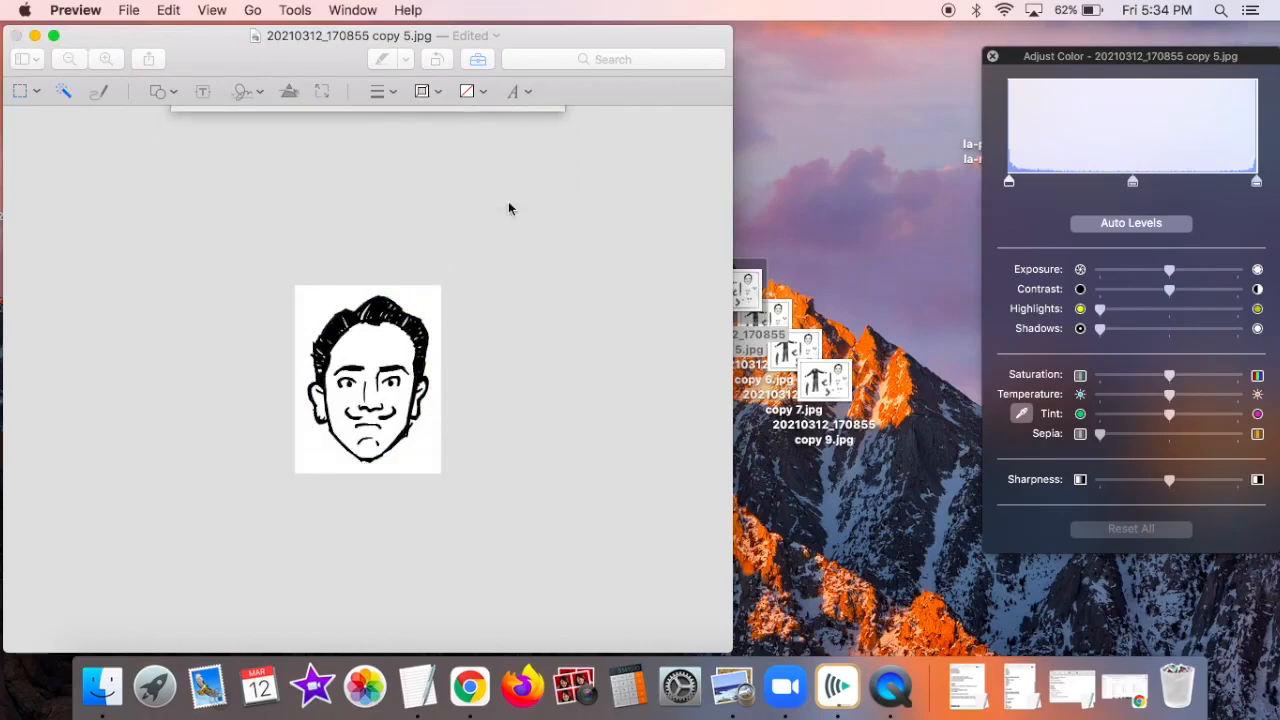
{"action": "left_click", "coordinate": [16, 36]}
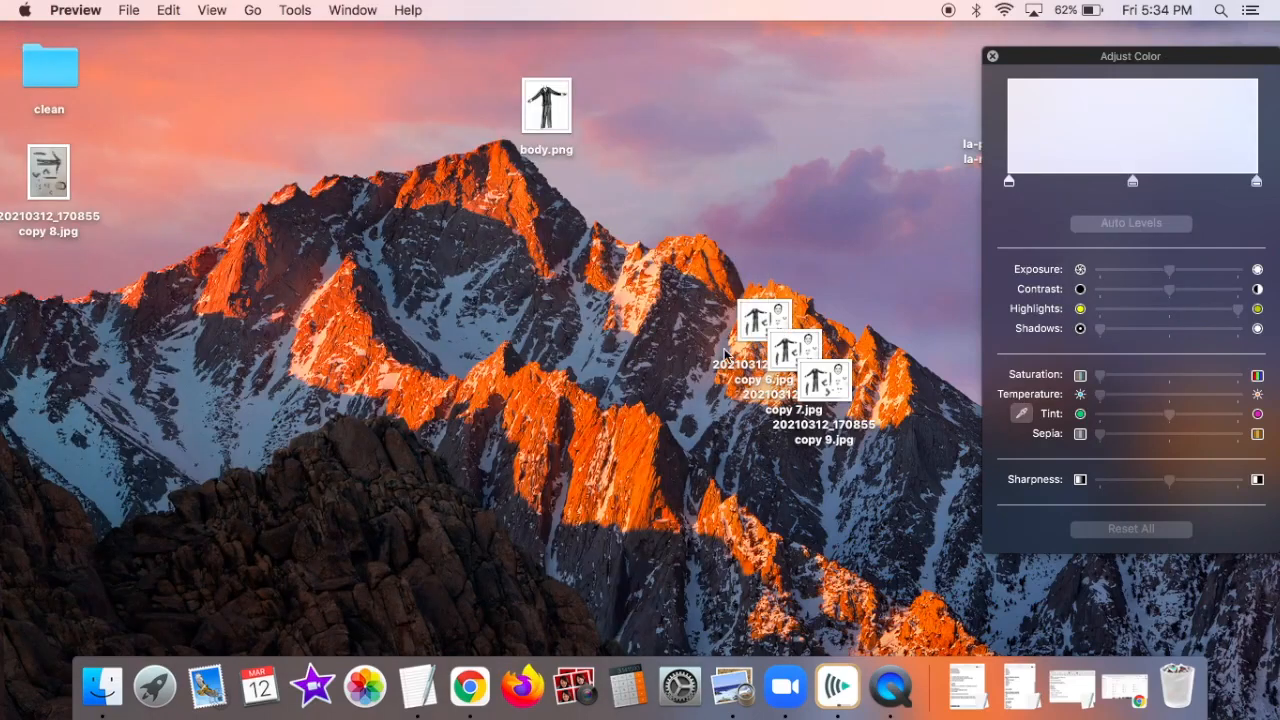
Open 20210312_170855 copy 7.jpg and outline the curled moustache with smiling mouth using Lasso Selection.
{"action": "double_click", "coordinate": [785, 345]}
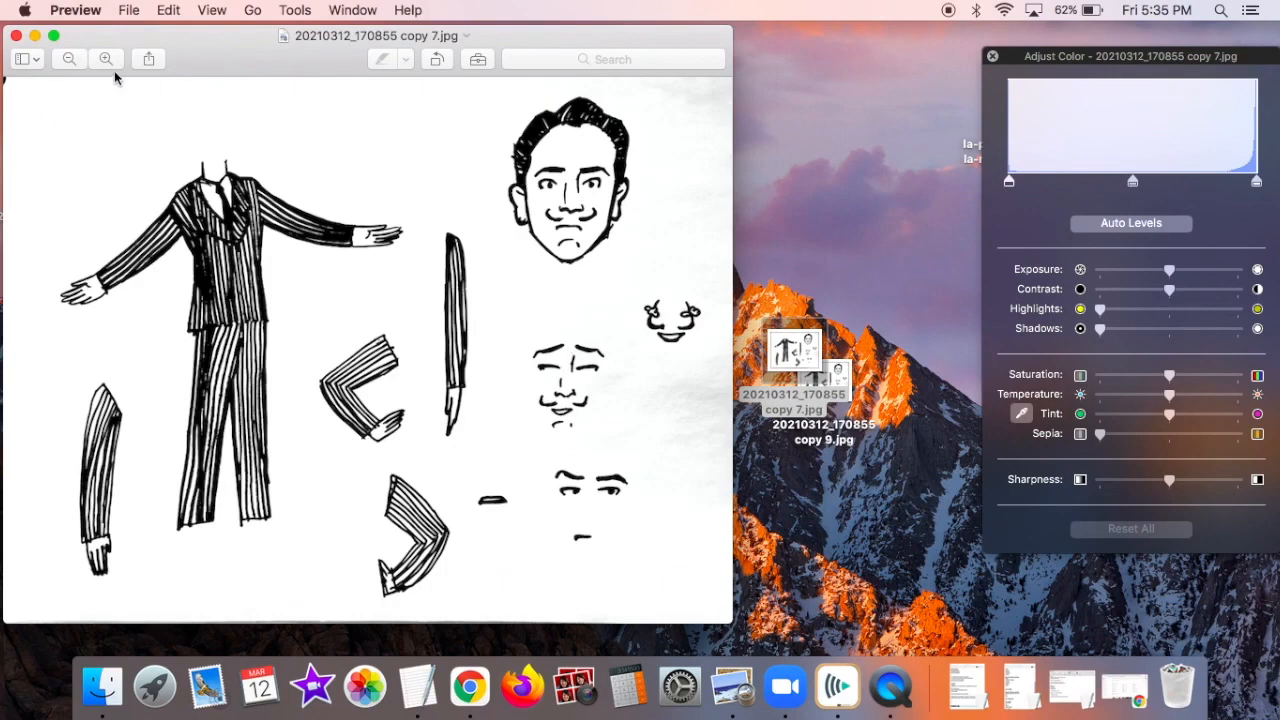
{"action": "left_click", "coordinate": [32, 61]}
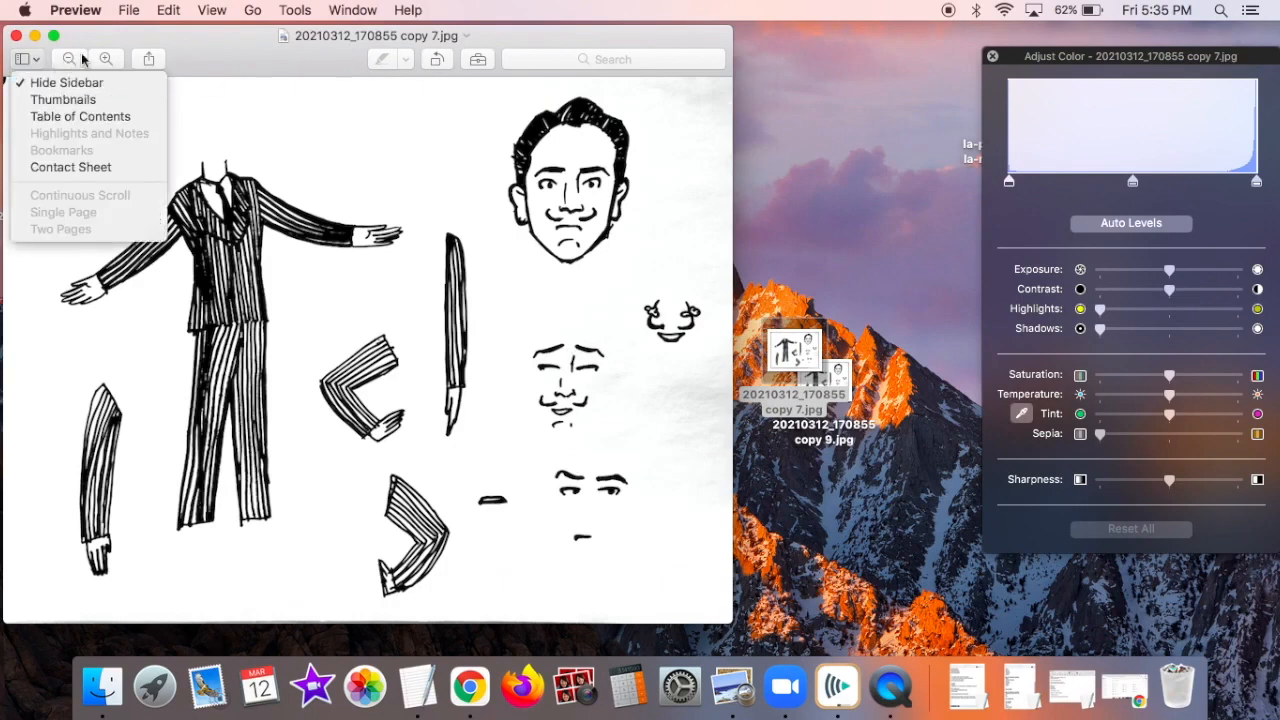
{"action": "left_click", "coordinate": [244, 63]}
{"action": "left_click", "coordinate": [478, 60]}
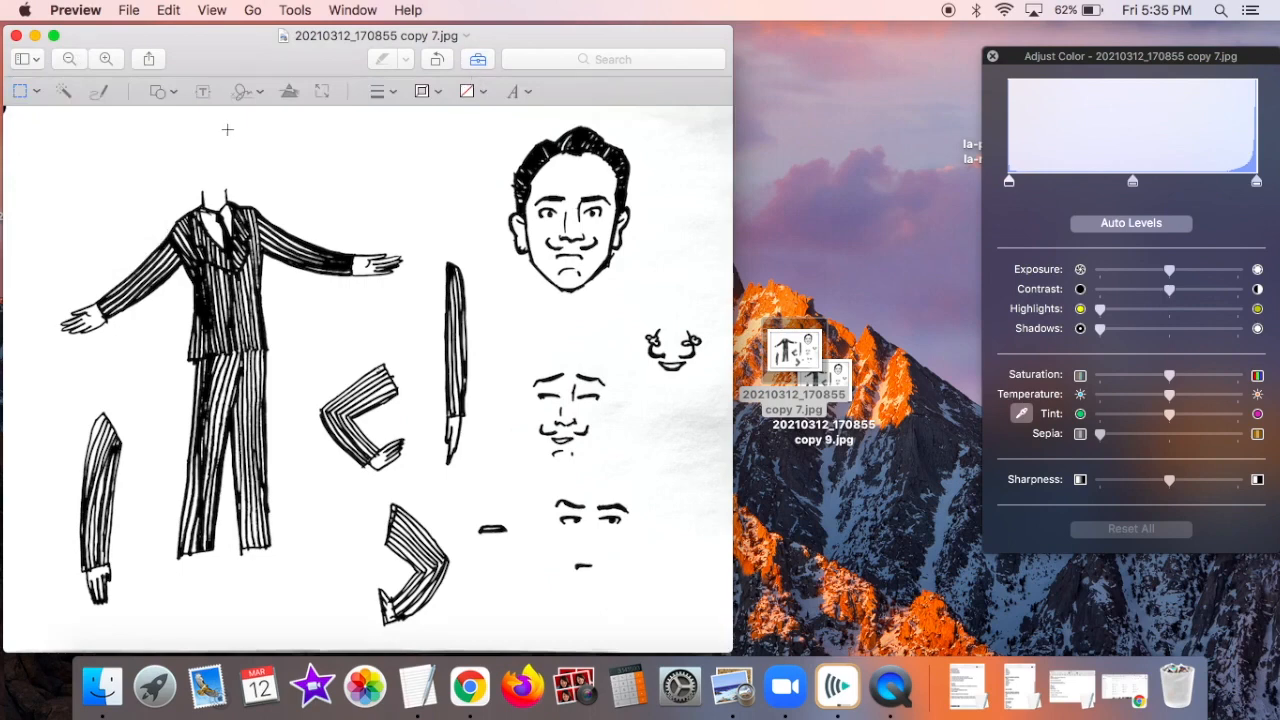
{"action": "left_click", "coordinate": [38, 95]}
{"action": "left_click", "coordinate": [32, 152]}
{"action": "mouse_move", "coordinate": [680, 320]}
{"action": "left_mouse_down"}
{"action": "mouse_move", "coordinate": [645, 333]}
{"action": "mouse_move", "coordinate": [640, 362]}
{"action": "mouse_move", "coordinate": [675, 382]}
{"action": "mouse_move", "coordinate": [707, 355]}
{"action": "left_mouse_up"}
Crop the image to the lassoed moustache and mouth, convert it to PNG, and close it.
{"action": "left_click", "coordinate": [575, 92]}
{"action": "left_click", "coordinate": [516, 209]}
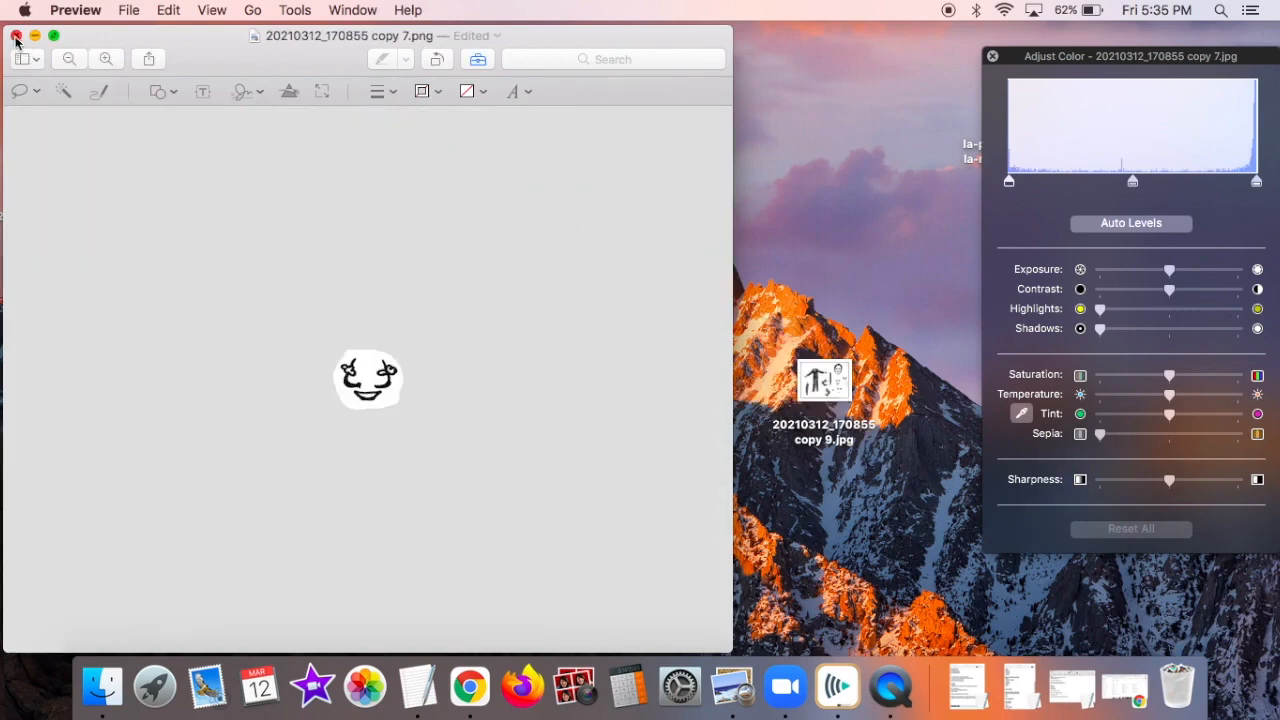
{"action": "left_click", "coordinate": [16, 37]}
Duplicate 20210312_170855 copy 9.jpg and each resulting copy in turn to make three more full-sheet images.
{"action": "right_click", "coordinate": [825, 387]}
{"action": "left_click", "coordinate": [825, 387]}
{"action": "right_click", "coordinate": [825, 387]}
{"action": "left_click", "coordinate": [826, 391]}
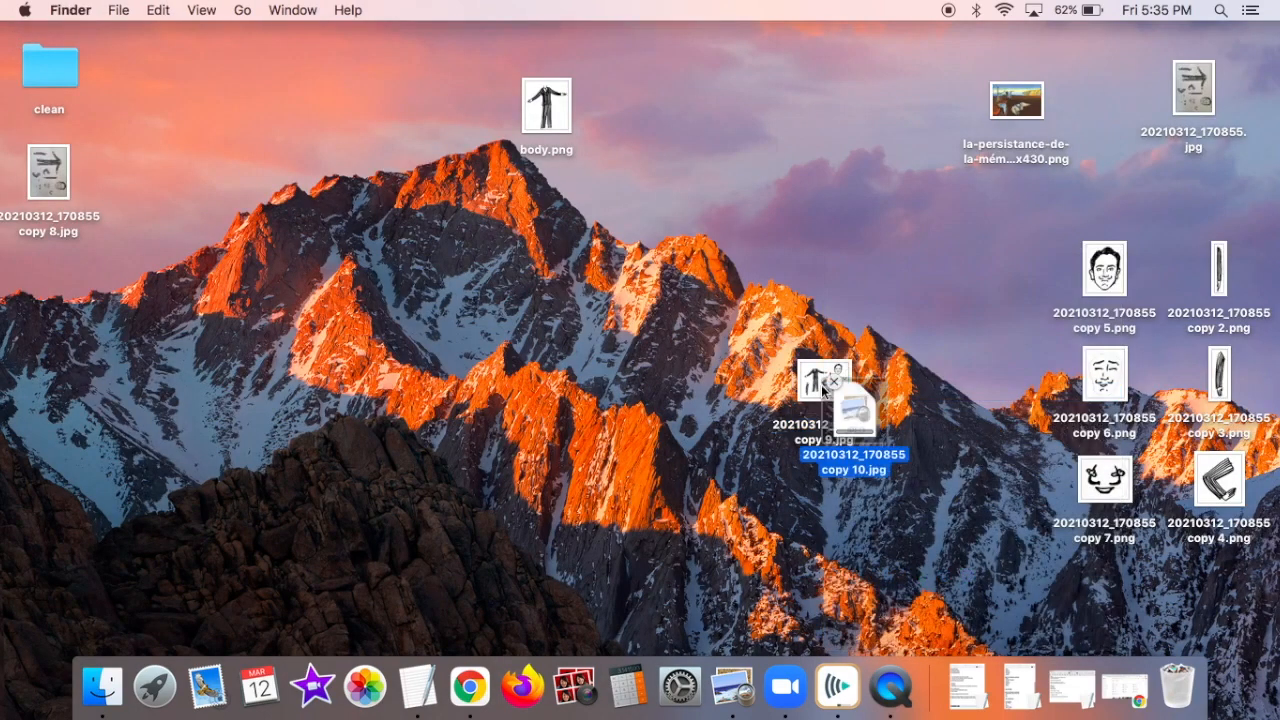
{"action": "right_click", "coordinate": [857, 410]}
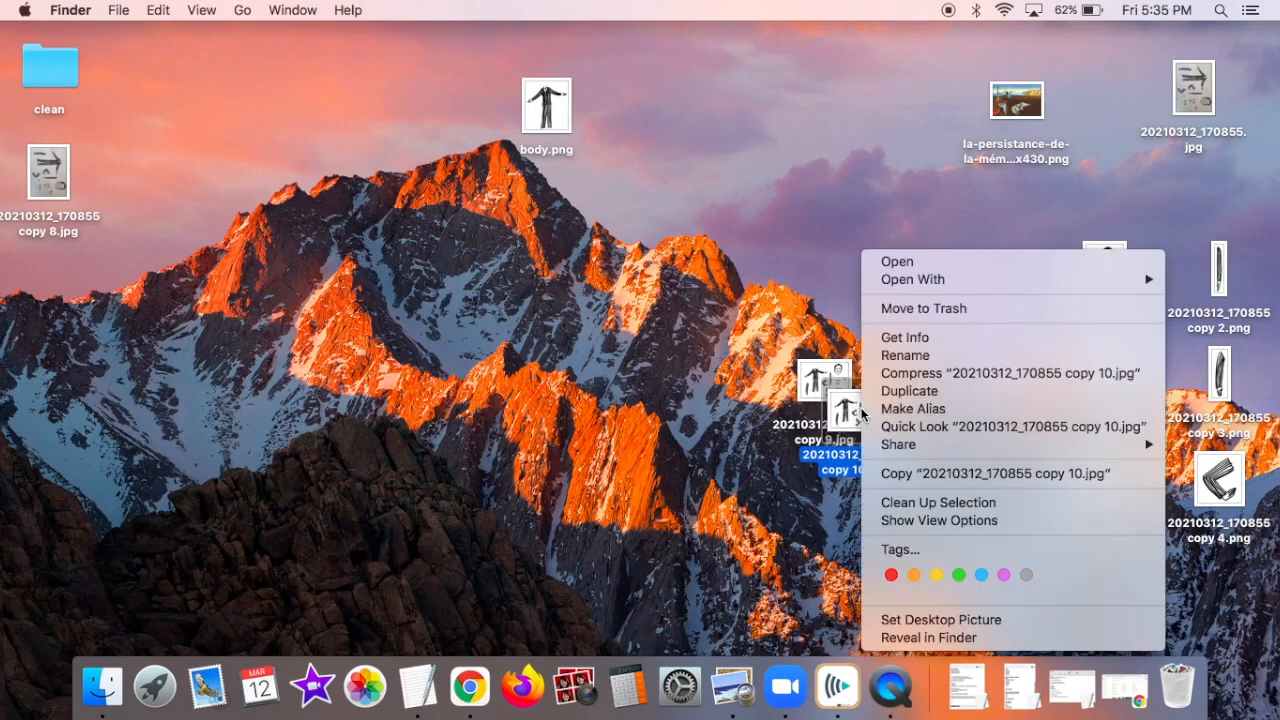
{"action": "left_click", "coordinate": [912, 397]}
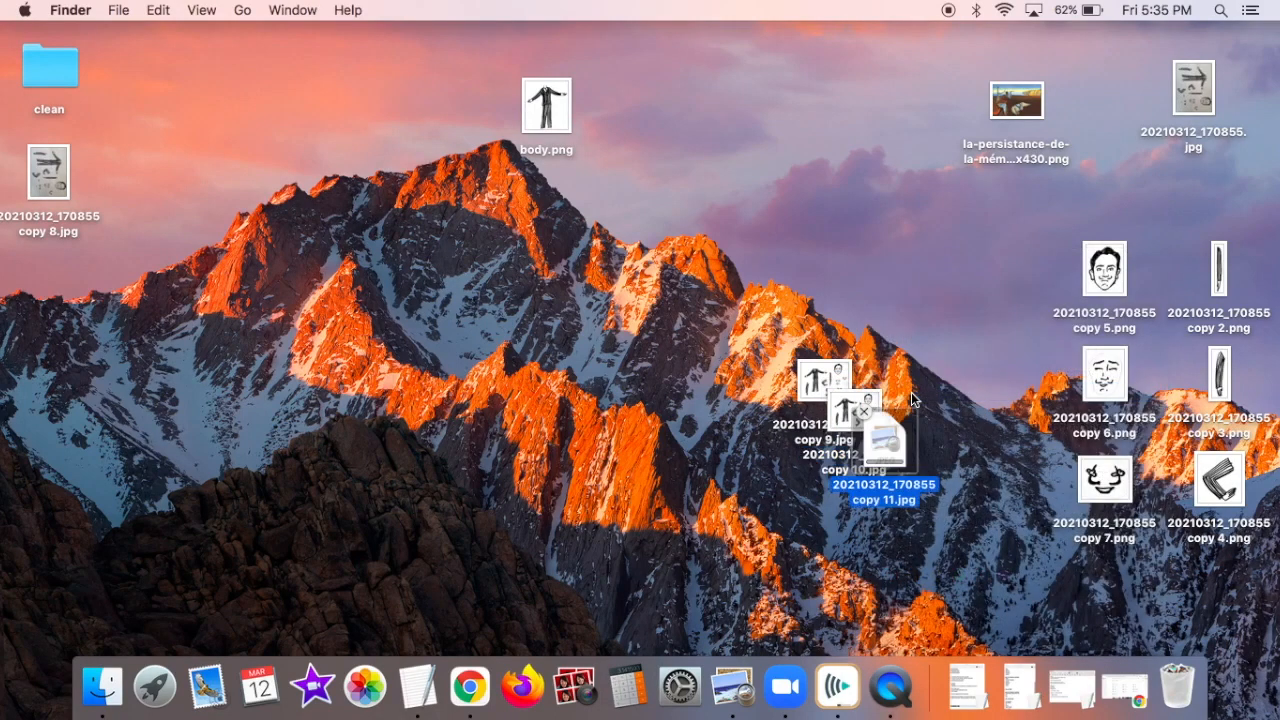
{"action": "right_click", "coordinate": [900, 456]}
{"action": "left_click", "coordinate": [940, 391]}
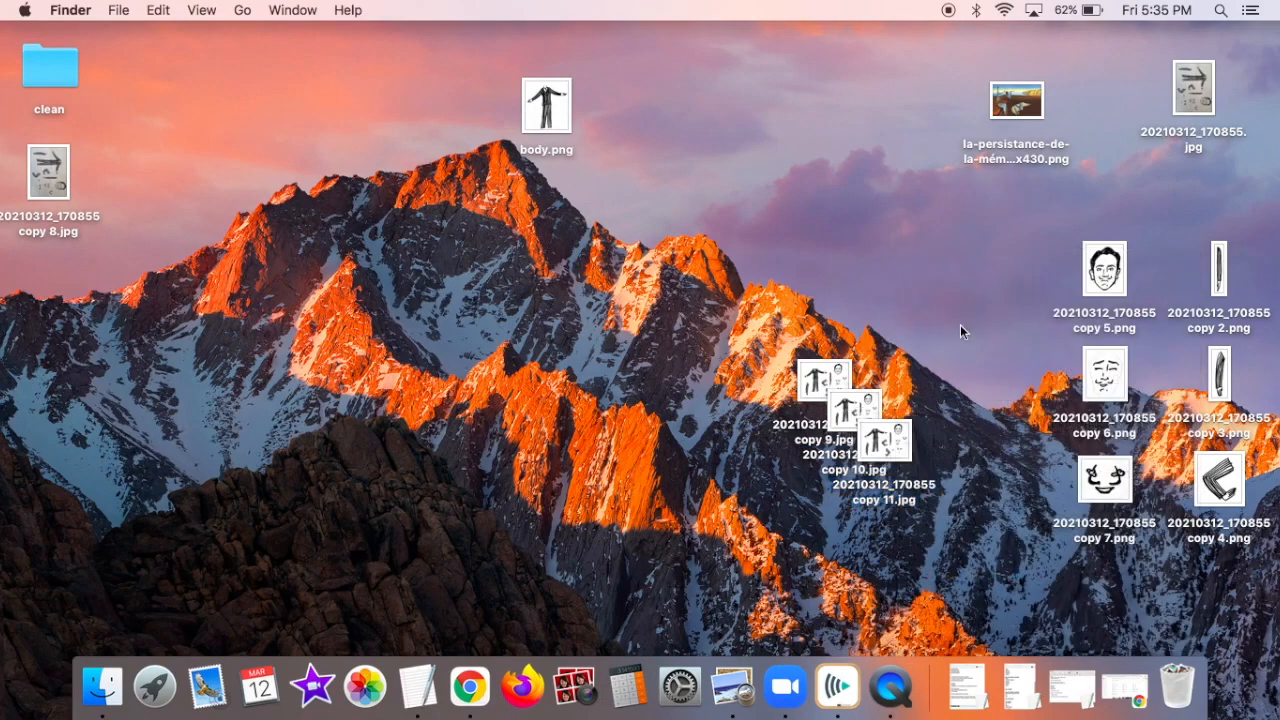
Preview the extracted head in 20210312_170855 copy 5.png with Quick Look, then close the preview.
{"action": "left_click", "coordinate": [1100, 283]}
{"action": "key", "text": "space"}
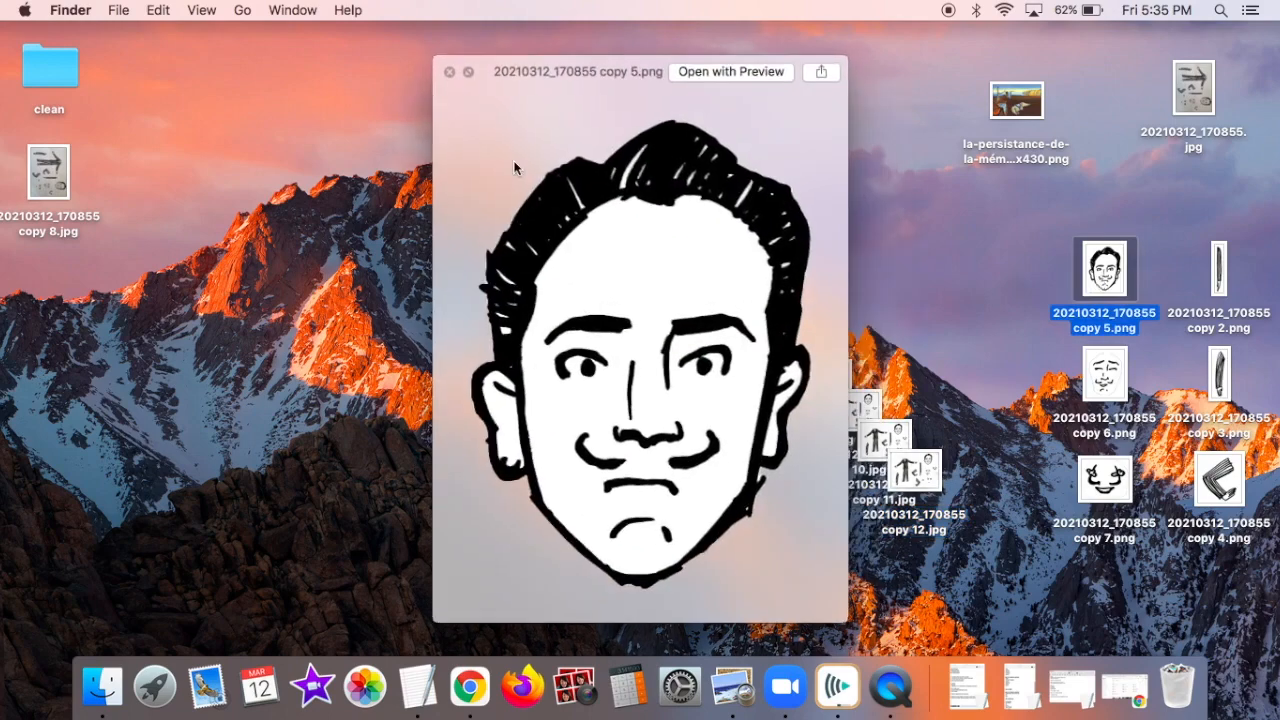
{"action": "left_click", "coordinate": [449, 72]}
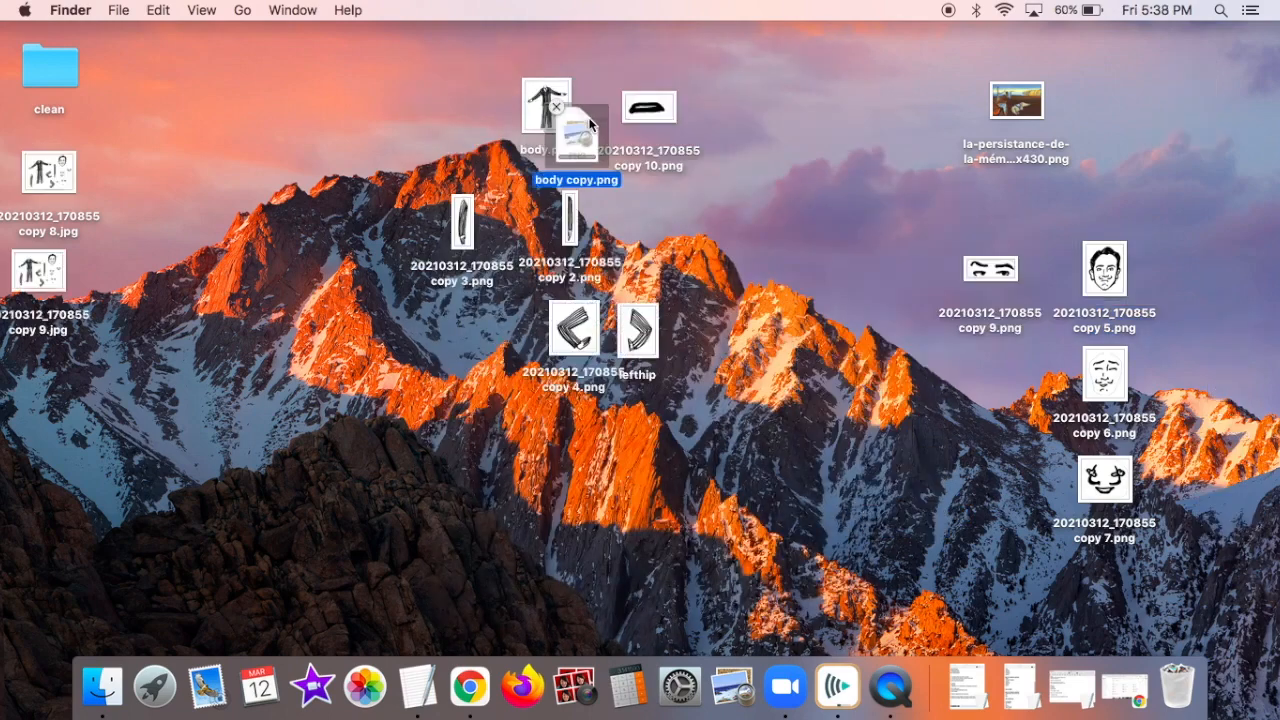
Move body copy.png to a clear desktop area, open it, and erase both outstretched arms at the shoulders using Lasso Selection.
{"action": "left_click_drag", "start_coordinate": [571, 134], "coordinate": [758, 285]}
{"action": "double_click", "coordinate": [758, 285]}
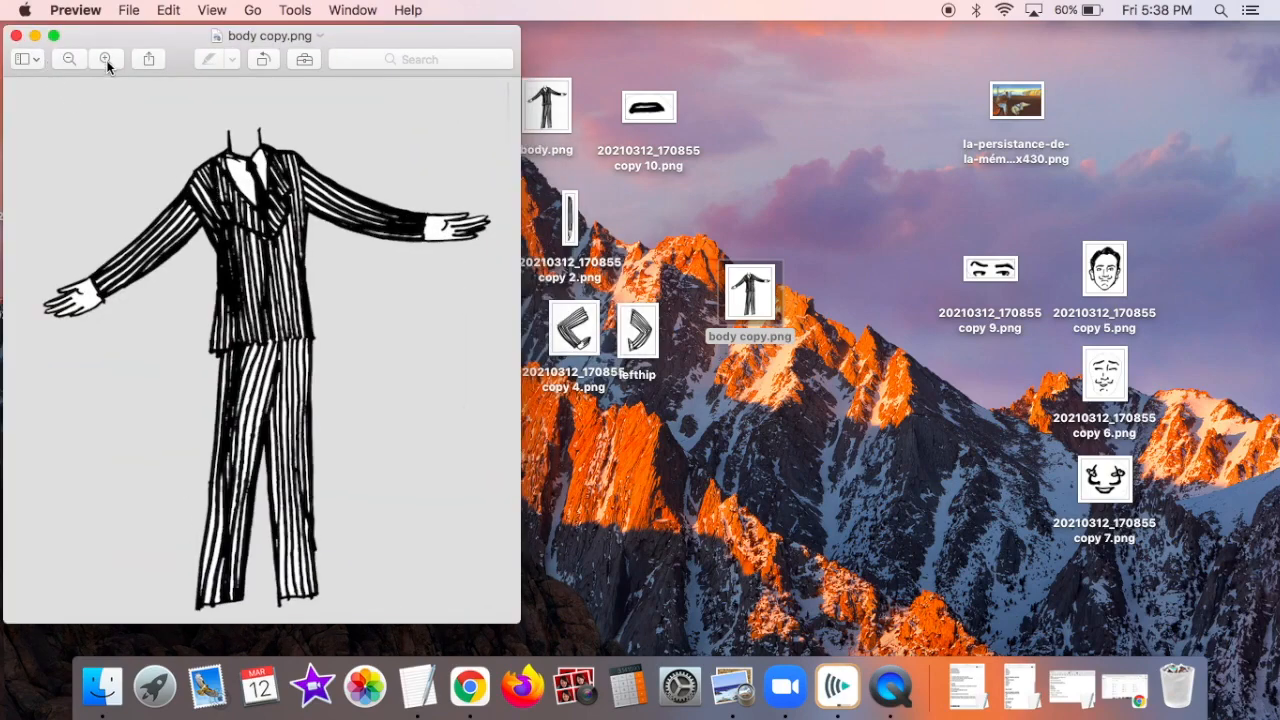
{"action": "left_click", "coordinate": [304, 61]}
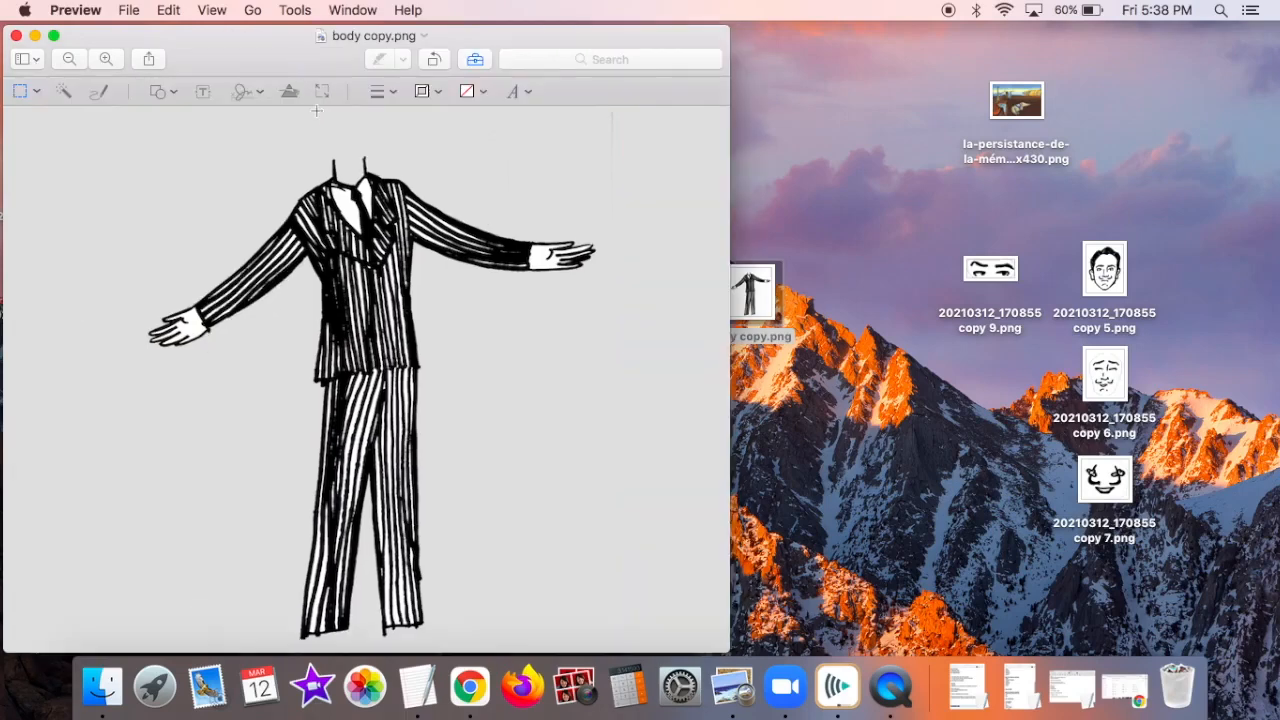
{"action": "left_click", "coordinate": [39, 96]}
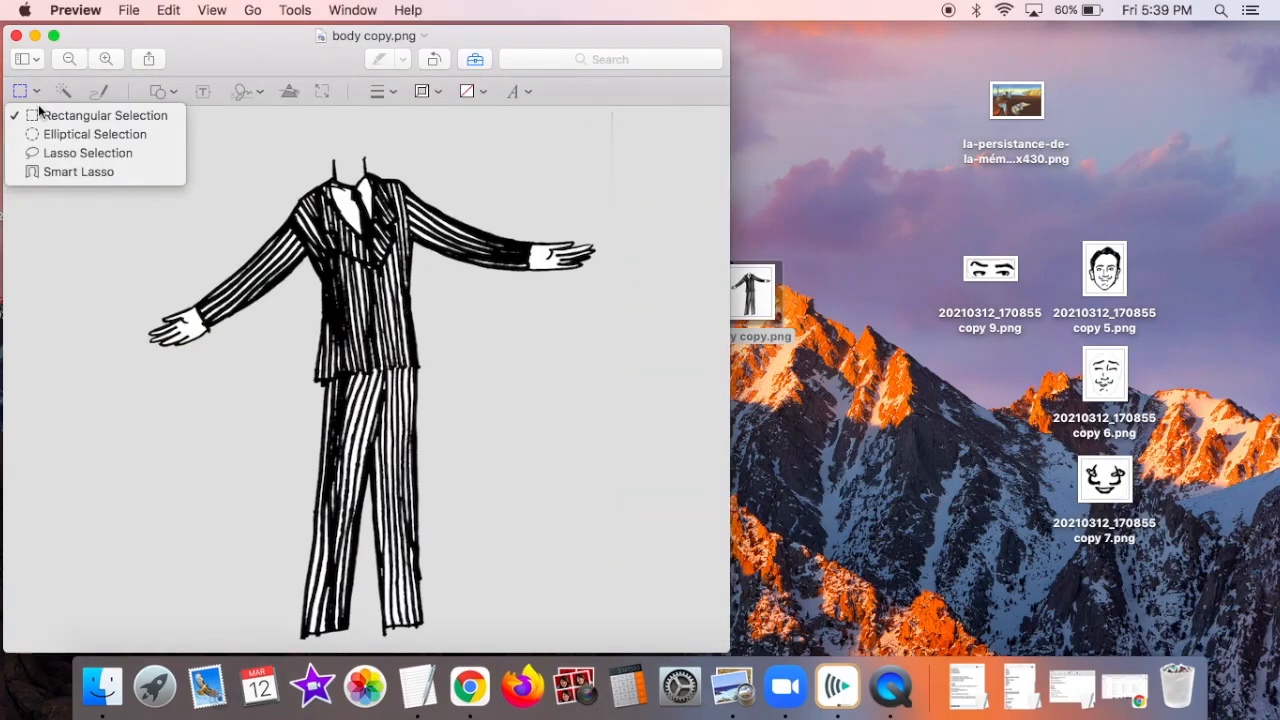
{"action": "left_click", "coordinate": [60, 152]}
{"action": "mouse_move", "coordinate": [286, 210]}
{"action": "left_mouse_down"}
{"action": "mouse_move", "coordinate": [306, 256]}
{"action": "mouse_move", "coordinate": [288, 288]}
{"action": "mouse_move", "coordinate": [160, 361]}
{"action": "mouse_move", "coordinate": [186, 251]}
{"action": "mouse_move", "coordinate": [286, 212]}
{"action": "left_mouse_up"}
{"action": "key", "text": "BackSpace"}
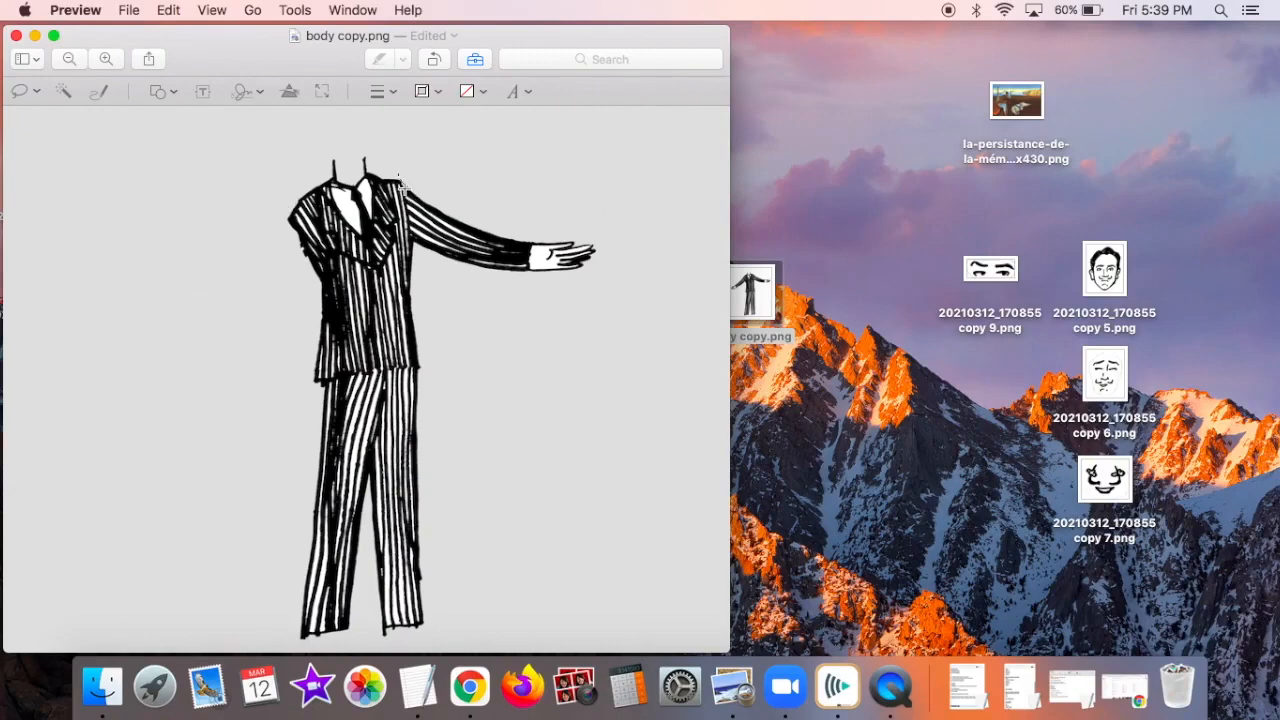
{"action": "mouse_move", "coordinate": [405, 212]}
{"action": "left_mouse_down"}
{"action": "mouse_move", "coordinate": [412, 252]}
{"action": "mouse_move", "coordinate": [580, 291]}
{"action": "mouse_move", "coordinate": [600, 210]}
{"action": "mouse_move", "coordinate": [400, 170]}
{"action": "left_mouse_up"}
{"action": "key", "text": "BackSpace"}
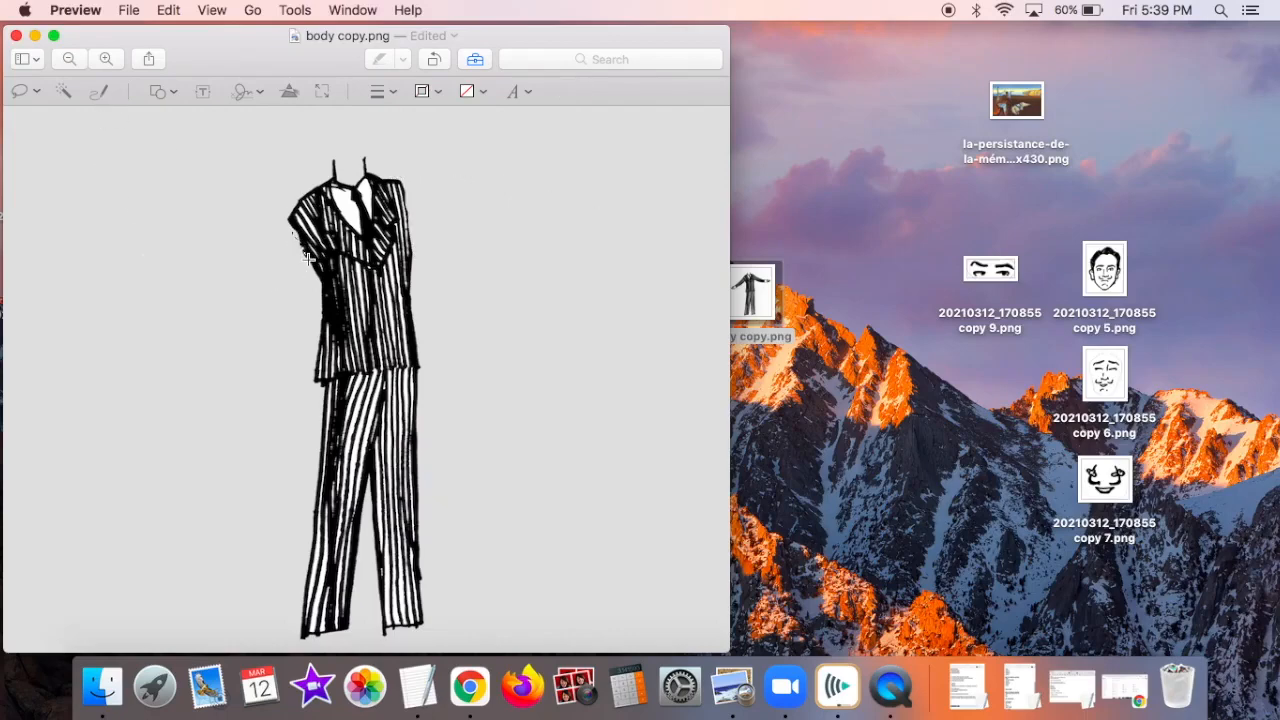
Erase the leftover sleeve edge at the shoulder of the armless body using Lasso Selection.
{"action": "left_click_drag", "start_coordinate": [291, 238], "coordinate": [293, 232]}
{"action": "key", "text": "BackSpace"}
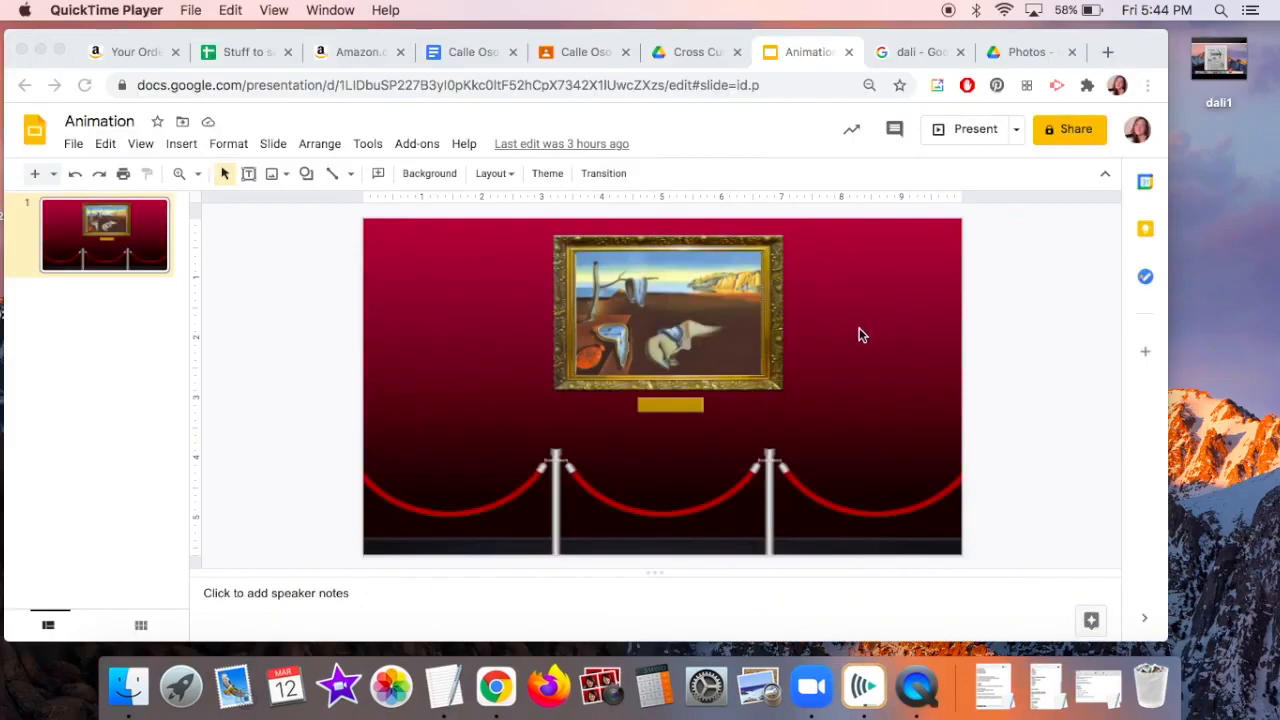
Switch to the Animation presentation in Google Slides, try moving the painting out of its gold frame, and undo the move.
{"action": "left_click", "coordinate": [862, 335]}
{"action": "left_click_drag", "start_coordinate": [862, 335], "coordinate": [871, 335]}
{"action": "key", "text": "ctrl+z"}
{"action": "left_click_drag", "start_coordinate": [728, 314], "coordinate": [828, 310]}
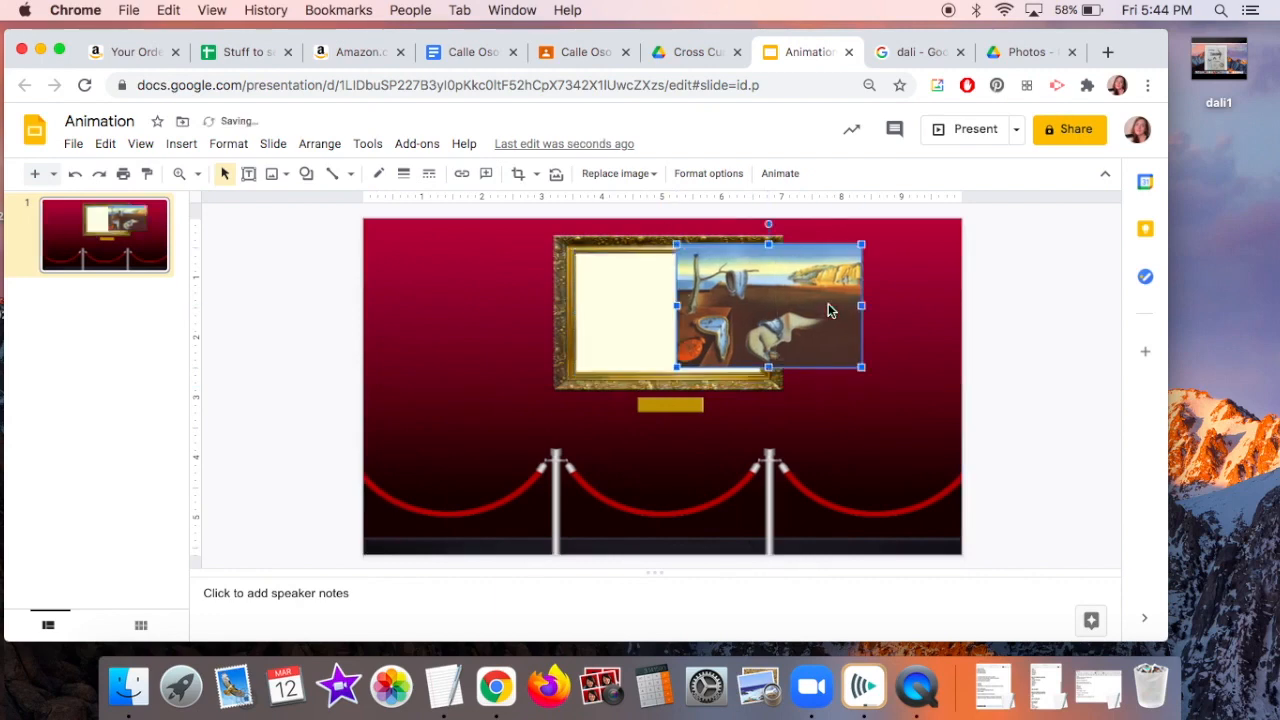
{"action": "key", "text": "ctrl+z"}
{"action": "left_click", "coordinate": [986, 350]}
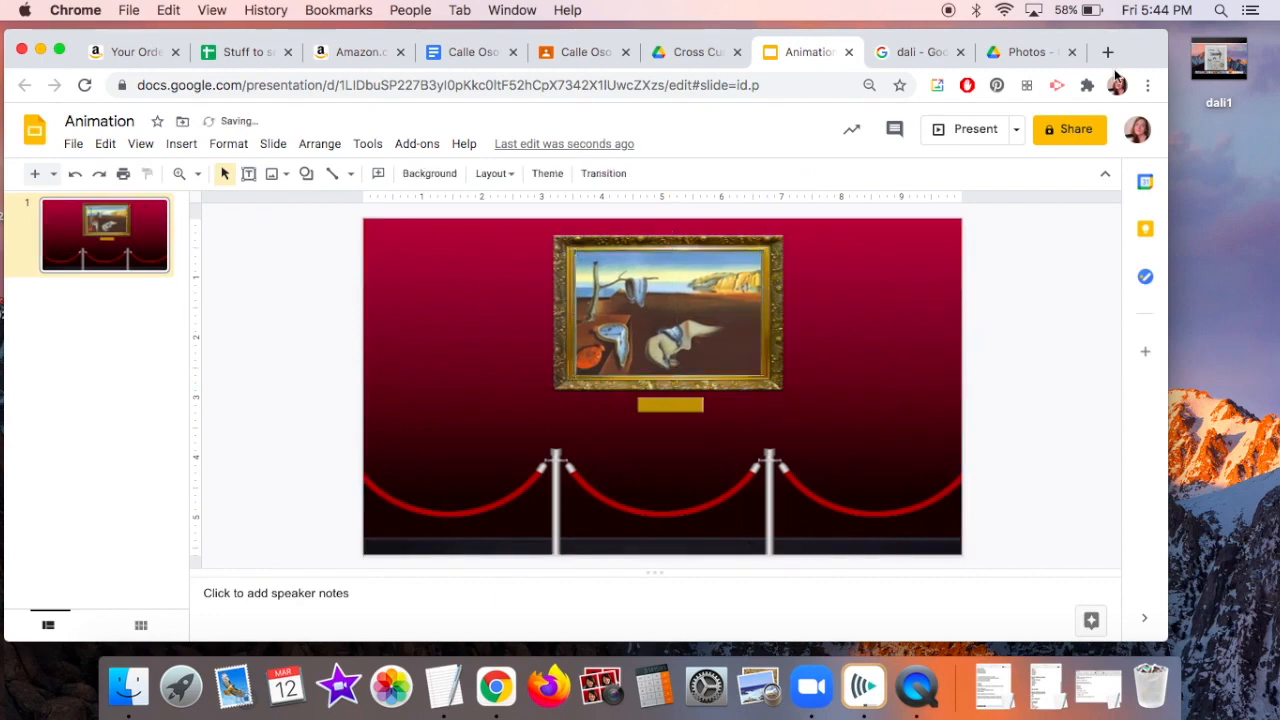
Shift the browser window to uncover the cutout PNG files and gather them all in a clear desktop area beside the slide.
{"action": "left_click_drag", "start_coordinate": [1167, 52], "coordinate": [443, 50]}
{"action": "left_click_drag", "start_coordinate": [826, 80], "coordinate": [492, 425]}
{"action": "left_click_drag", "start_coordinate": [505, 372], "coordinate": [985, 522]}
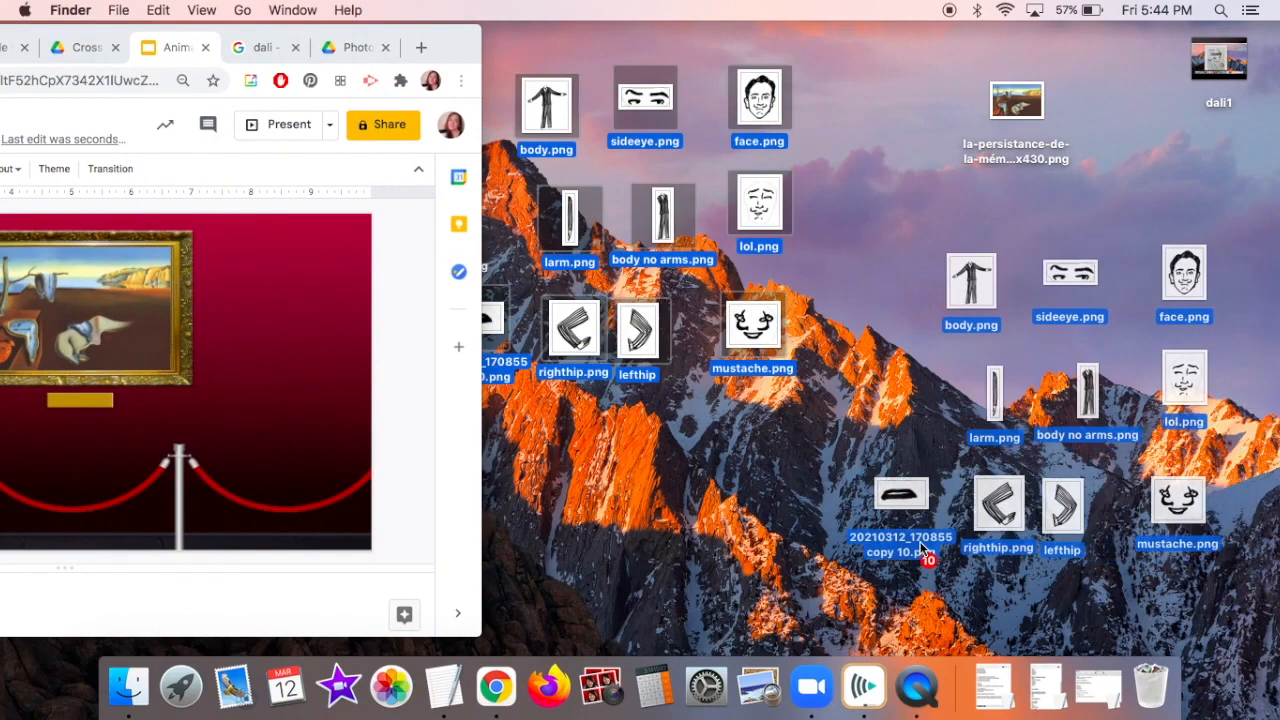
{"action": "left_click_drag", "start_coordinate": [457, 51], "coordinate": [127, 93]}
{"action": "left_click_drag", "start_coordinate": [460, 222], "coordinate": [913, 395]}
{"action": "left_click_drag", "start_coordinate": [123, 96], "coordinate": [836, 56]}
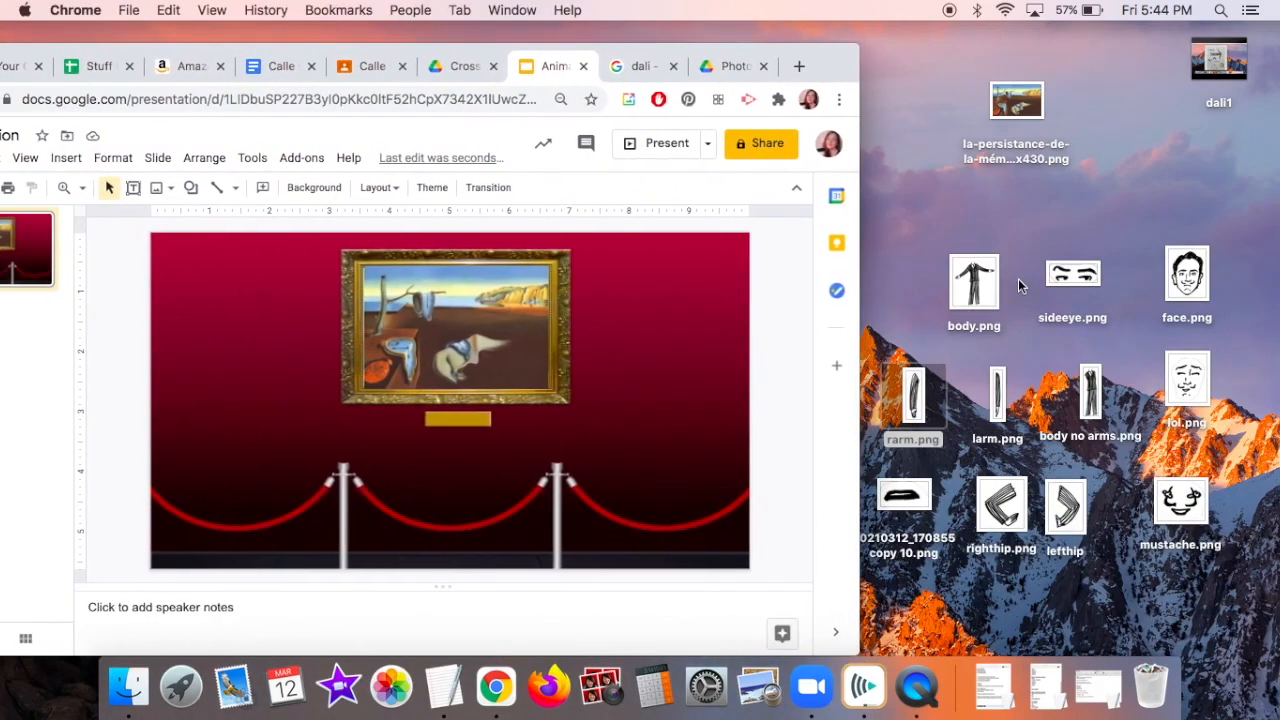
Insert body.png at the slide's left edge and face.png on top, placing the head over the body's neck.
{"action": "left_click_drag", "start_coordinate": [969, 287], "coordinate": [158, 450]}
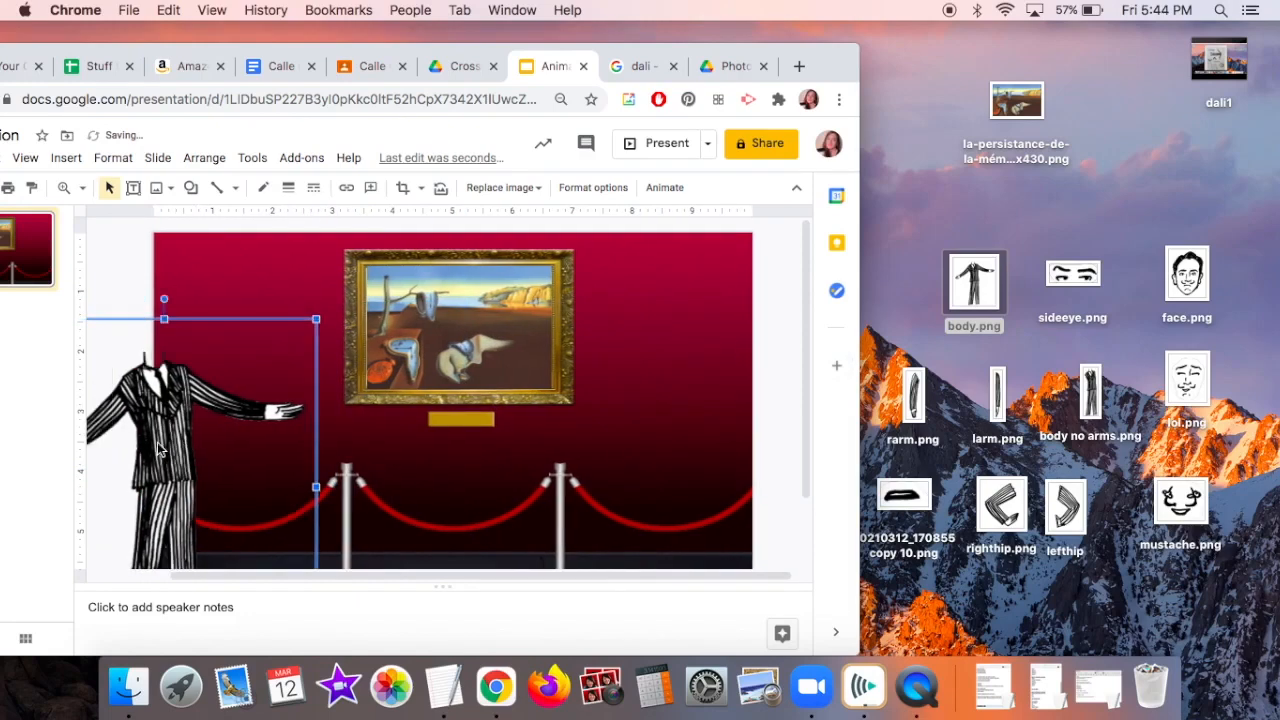
{"action": "mouse_move", "coordinate": [1187, 285]}
{"action": "left_mouse_down"}
{"action": "mouse_move", "coordinate": [600, 285]}
{"action": "mouse_move", "coordinate": [484, 410]}
{"action": "left_mouse_up"}
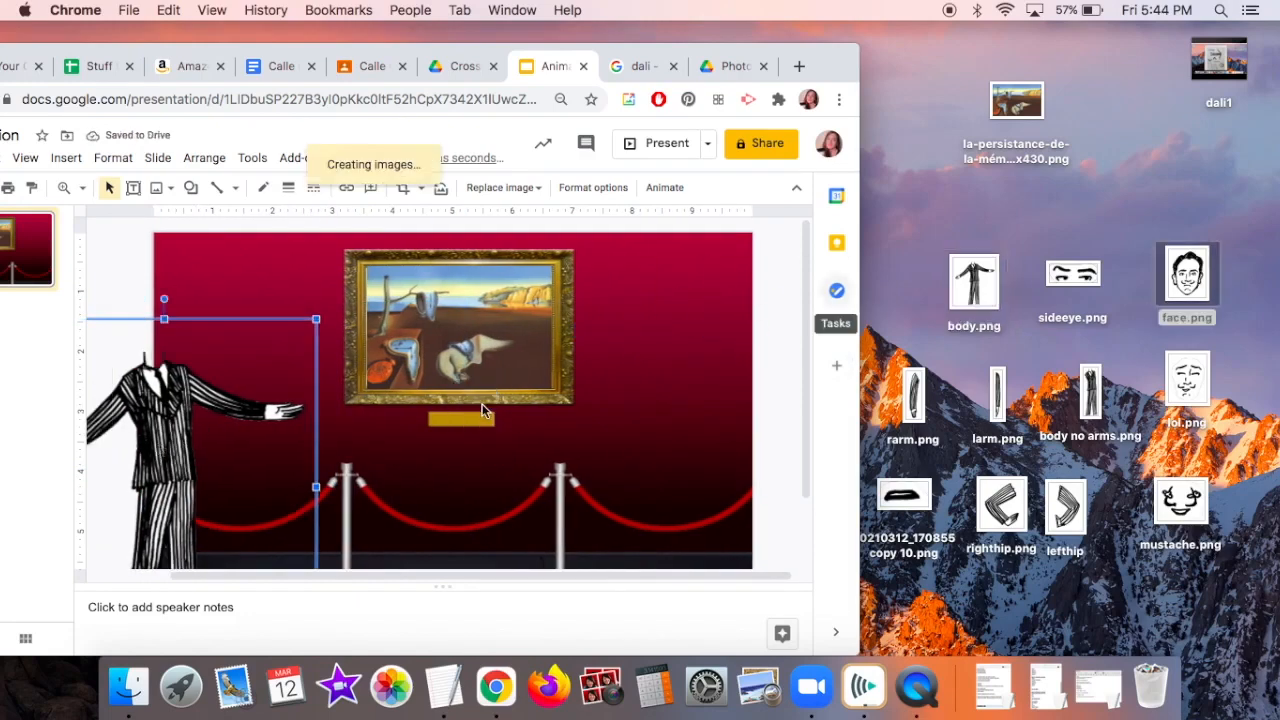
{"action": "mouse_move", "coordinate": [613, 238]}
{"action": "left_mouse_down"}
{"action": "mouse_move", "coordinate": [506, 450]}
{"action": "mouse_move", "coordinate": [476, 416]}
{"action": "mouse_move", "coordinate": [443, 464]}
{"action": "mouse_move", "coordinate": [186, 335]}
{"action": "mouse_move", "coordinate": [175, 309]}
{"action": "mouse_move", "coordinate": [200, 280]}
{"action": "mouse_move", "coordinate": [163, 324]}
{"action": "left_mouse_up"}
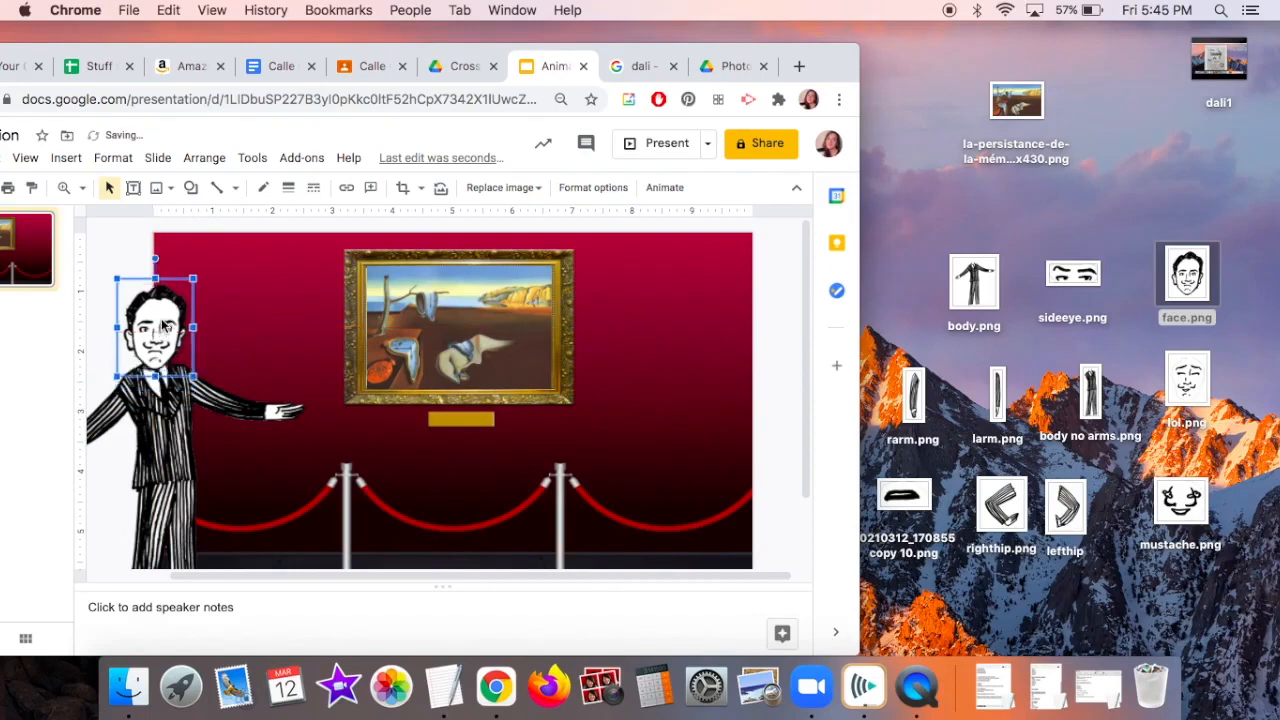
Shrink the head slightly, select it together with the body, and move both slightly up and toward the painting.
{"action": "left_click", "coordinate": [99, 321]}
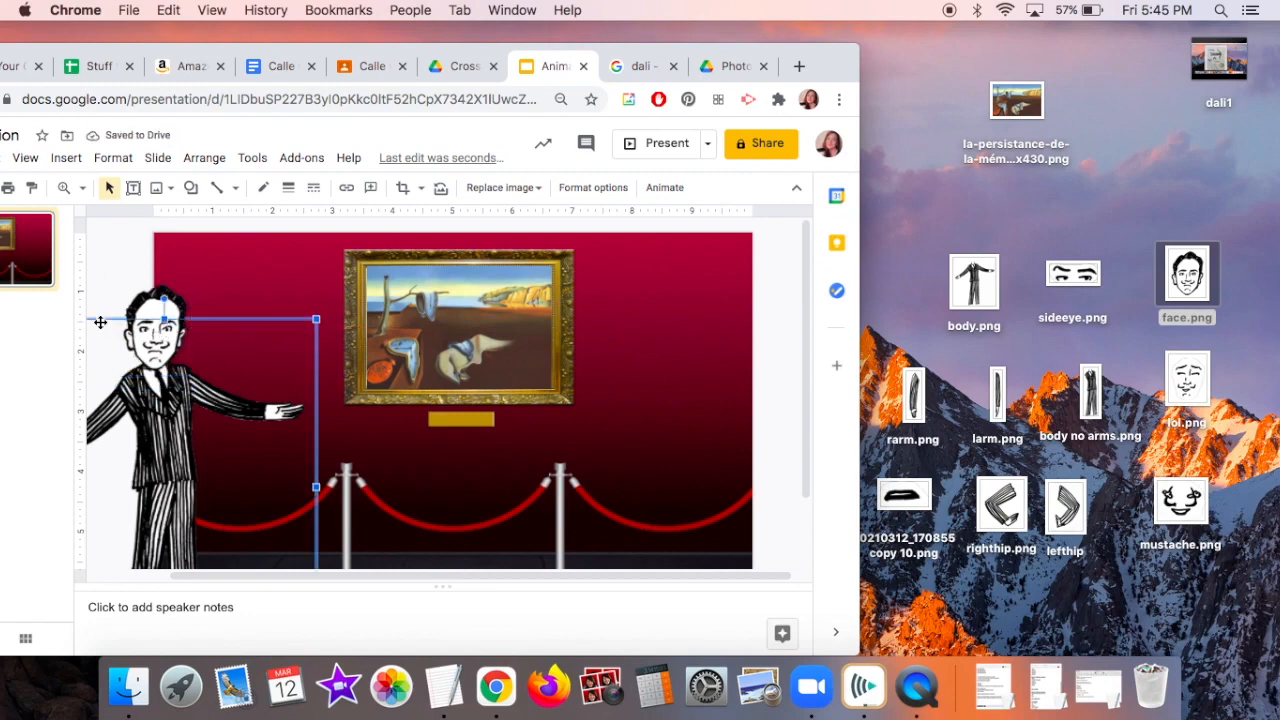
{"action": "left_click", "coordinate": [170, 298]}
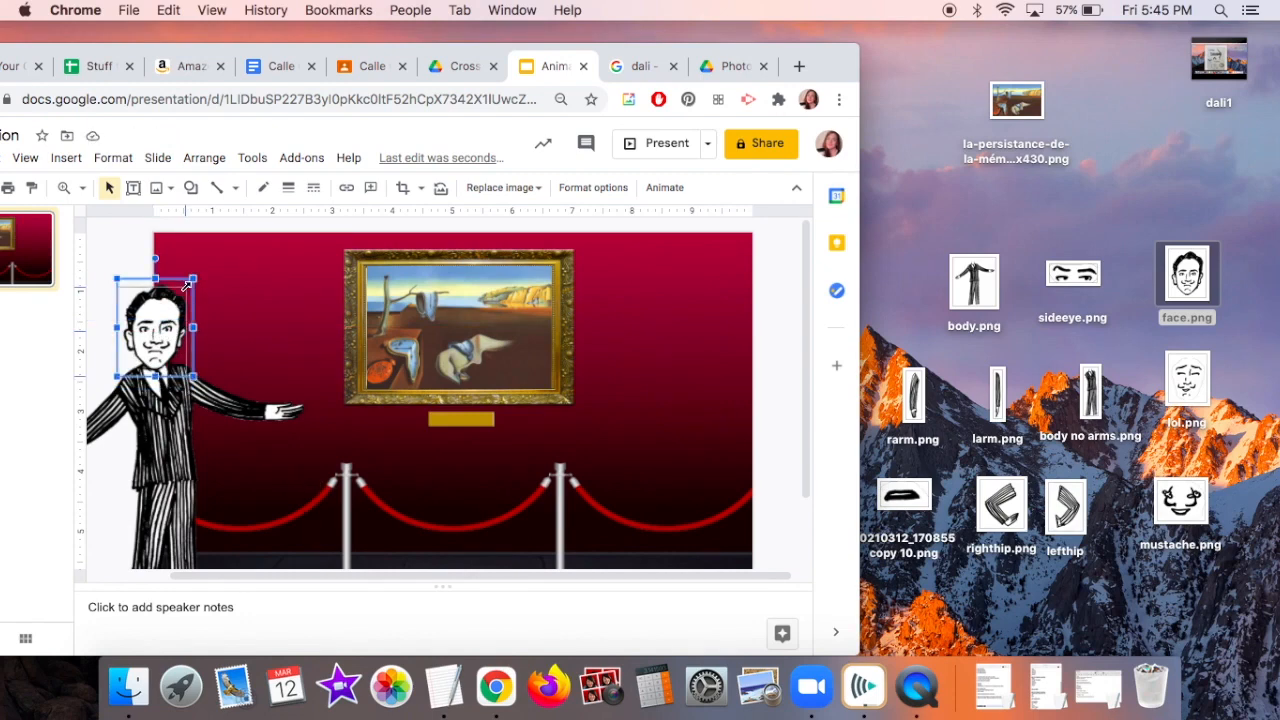
{"action": "left_click_drag", "start_coordinate": [187, 284], "coordinate": [185, 288]}
{"action": "left_click", "coordinate": [167, 419], "text": "shift"}
{"action": "left_click_drag", "start_coordinate": [168, 445], "coordinate": [184, 424]}
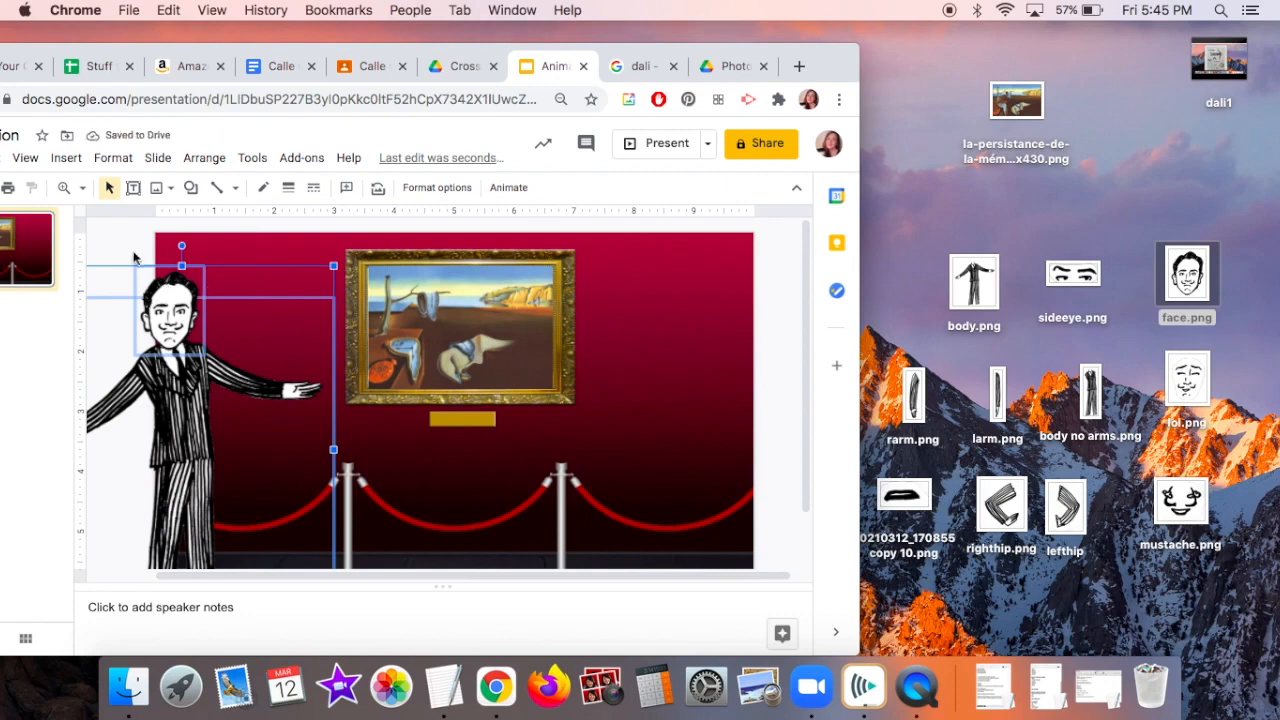
Shrink the head a little more and adjust its position until it sits naturally on the body's neck.
{"action": "left_click", "coordinate": [131, 256]}
{"action": "left_click", "coordinate": [163, 313]}
{"action": "left_click_drag", "start_coordinate": [133, 267], "coordinate": [141, 274]}
{"action": "left_click", "coordinate": [110, 281]}
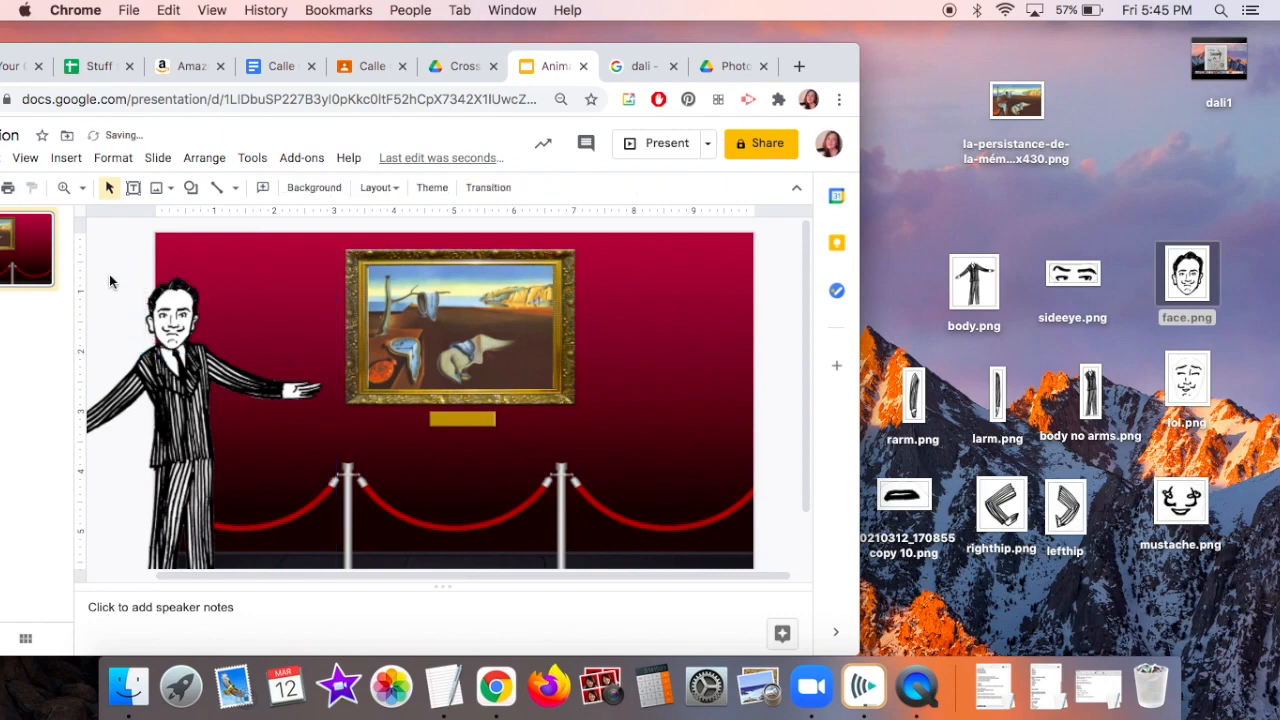
{"action": "left_click", "coordinate": [171, 311]}
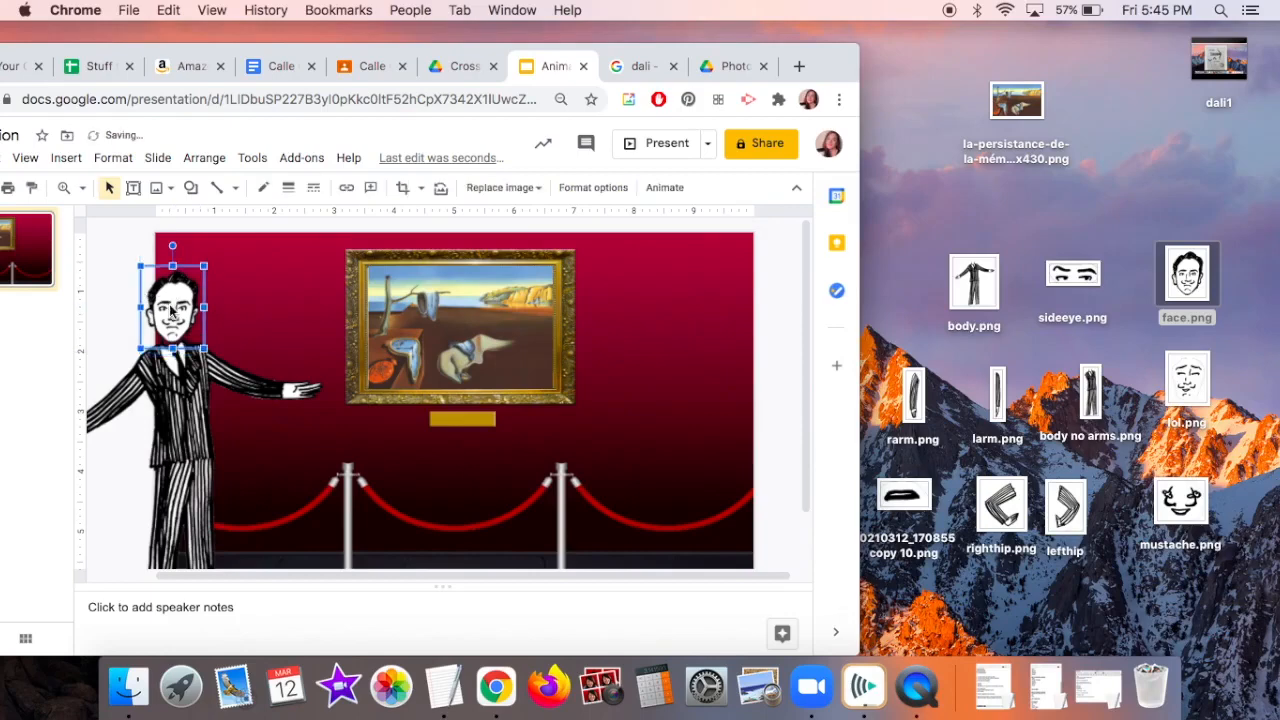
{"action": "left_click", "coordinate": [120, 313]}
{"action": "left_click", "coordinate": [131, 278]}
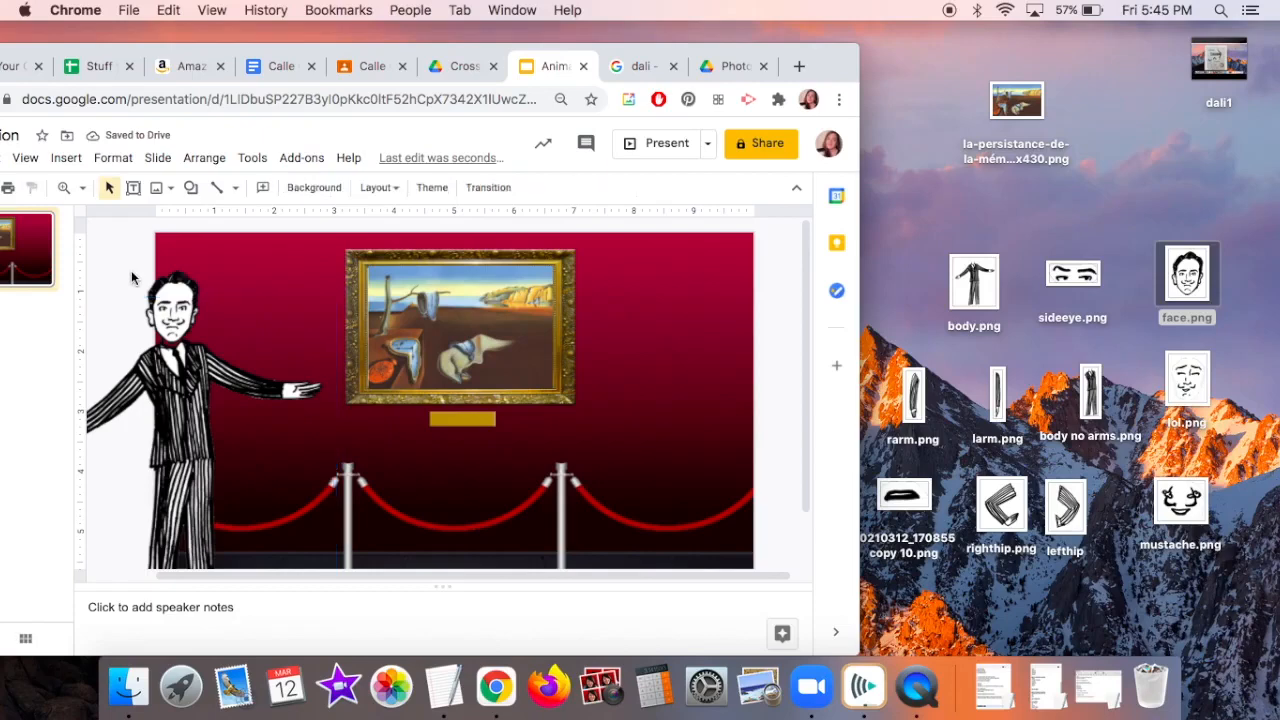
{"action": "left_click", "coordinate": [176, 310]}
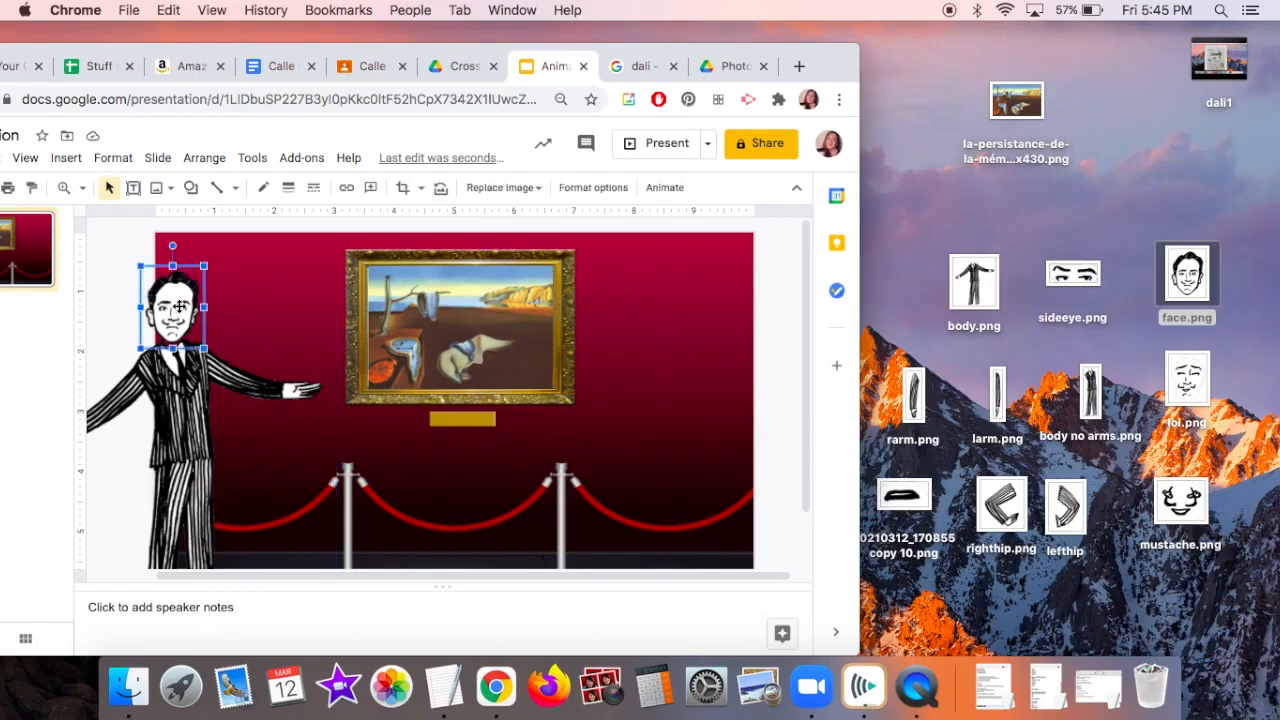
{"action": "left_click_drag", "start_coordinate": [176, 310], "coordinate": [180, 318]}
{"action": "left_click", "coordinate": [119, 285]}
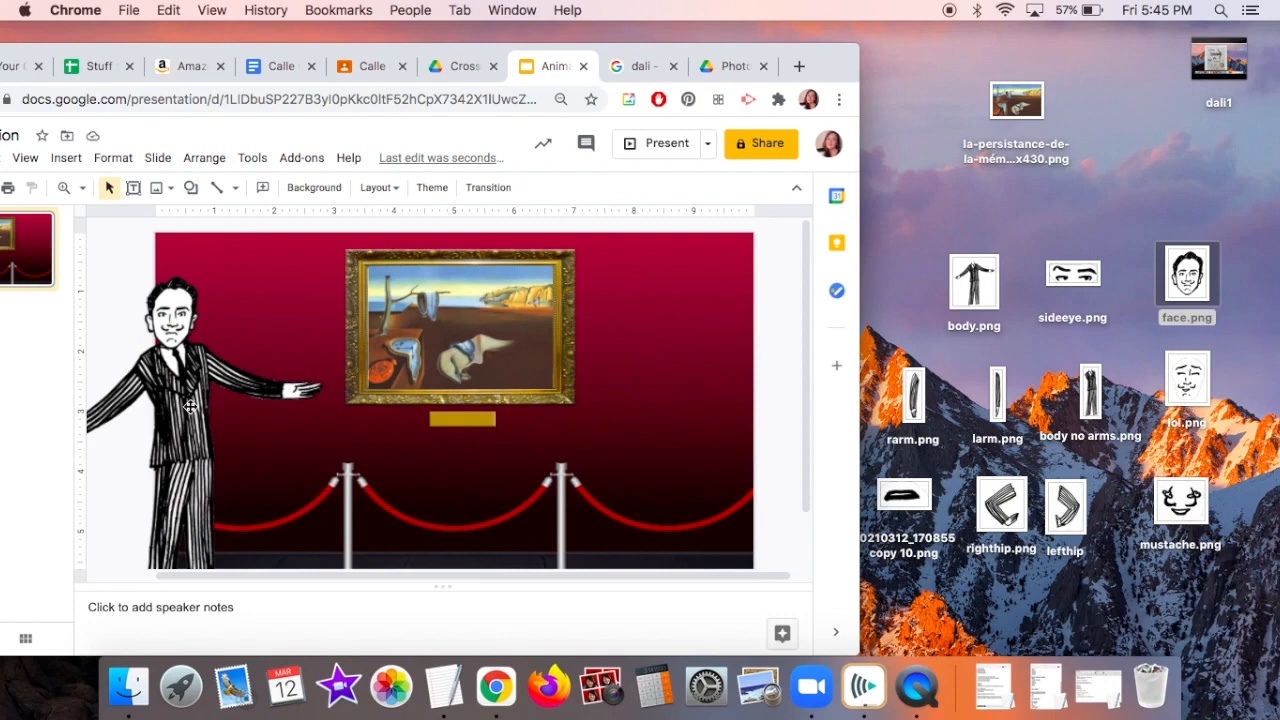
Move the head and body together off the slide's left edge so only the outstretched hand and forearm remain on it.
{"action": "left_click", "coordinate": [190, 407]}
{"action": "left_click", "coordinate": [168, 291], "text": "shift"}
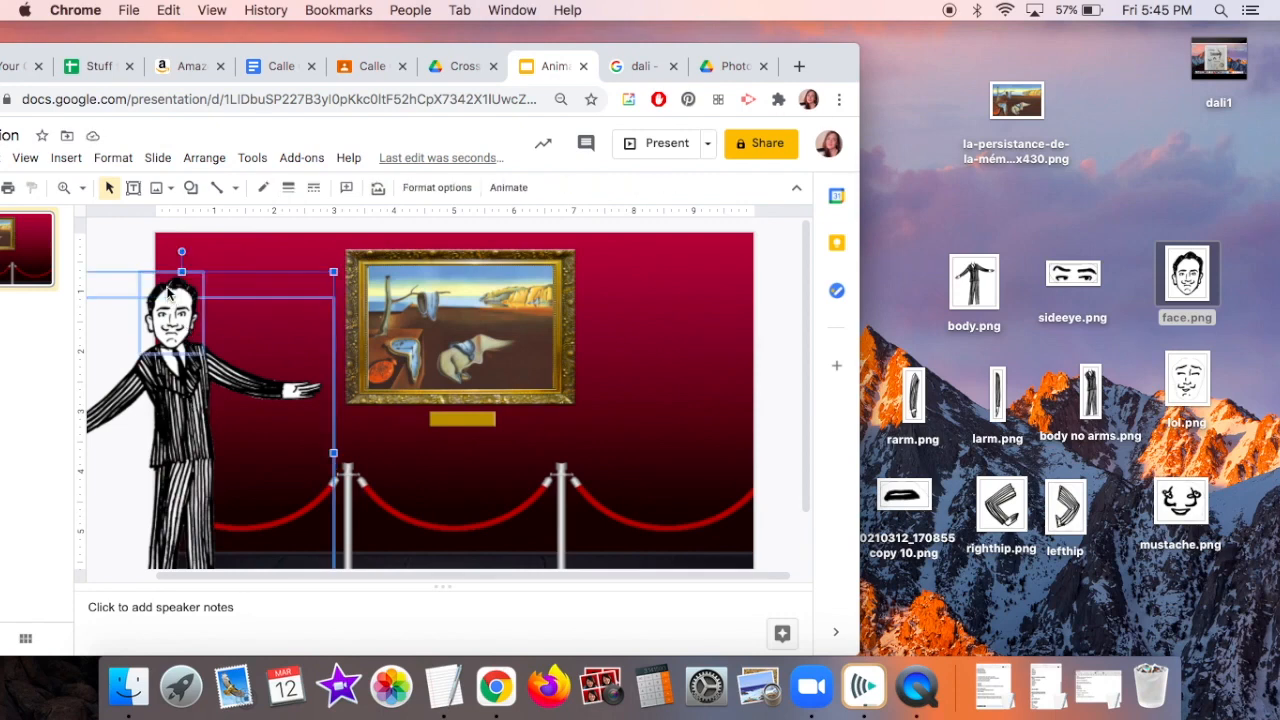
{"action": "left_click_drag", "start_coordinate": [168, 291], "coordinate": [86, 291]}
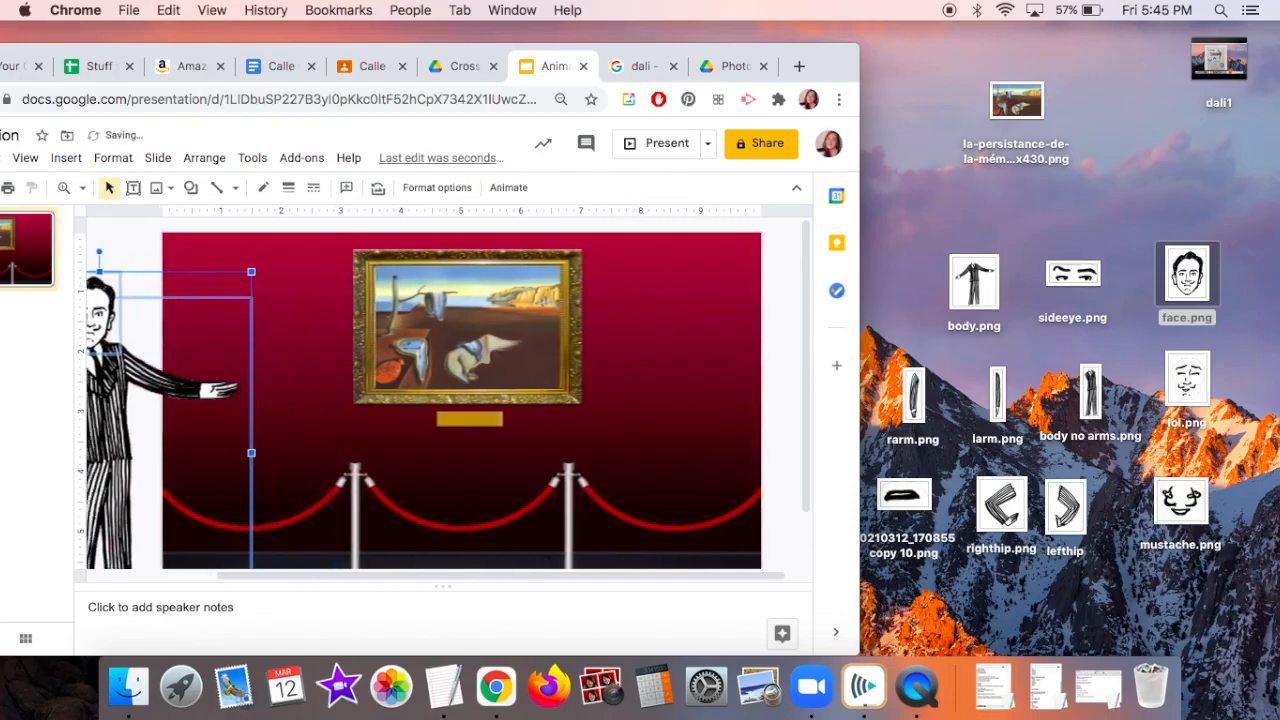
{"action": "left_click", "coordinate": [136, 227]}
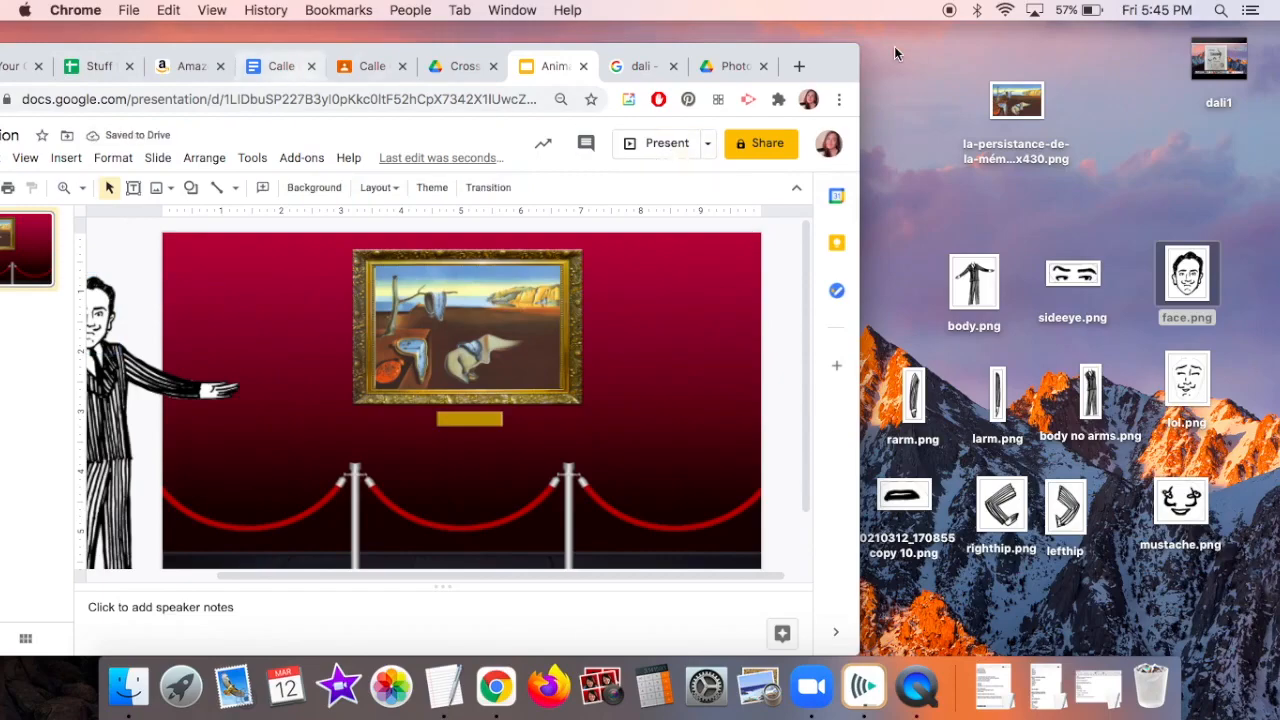
Present the slide full screen, capture a screenshot of it, and return to the editor.
{"action": "left_click_drag", "start_coordinate": [834, 60], "coordinate": [978, 60]}
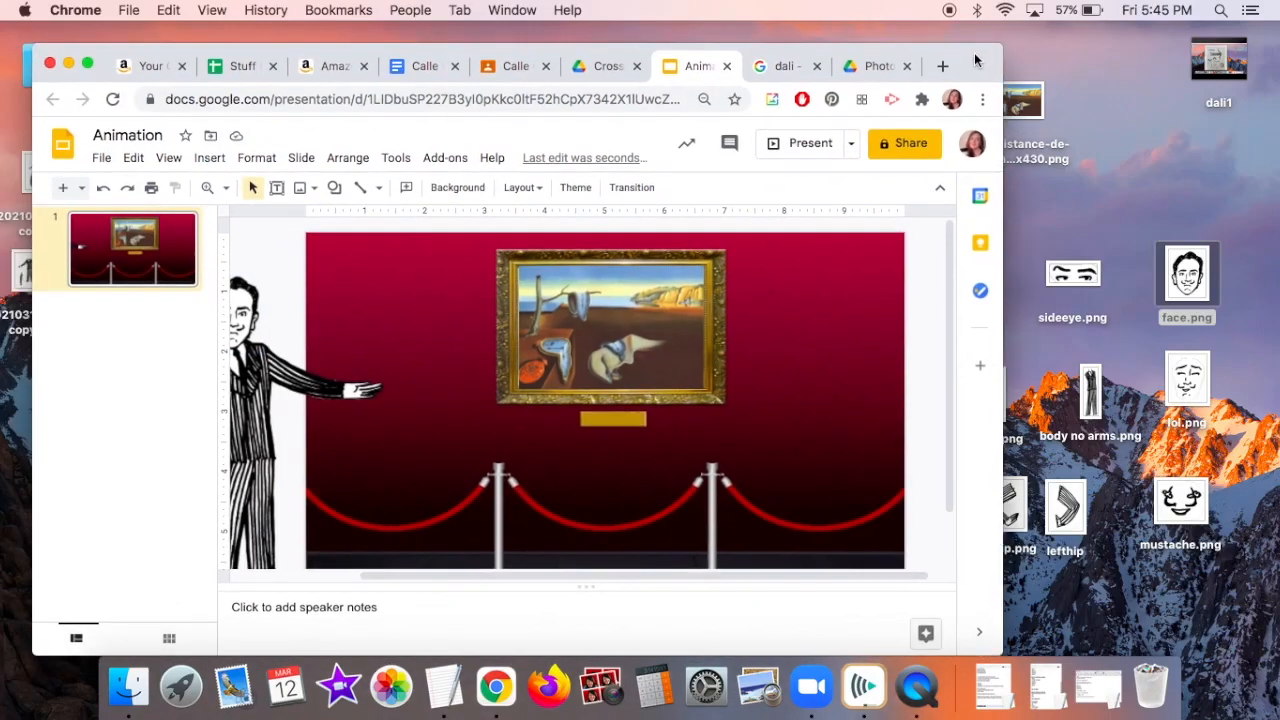
{"action": "left_click", "coordinate": [87, 66]}
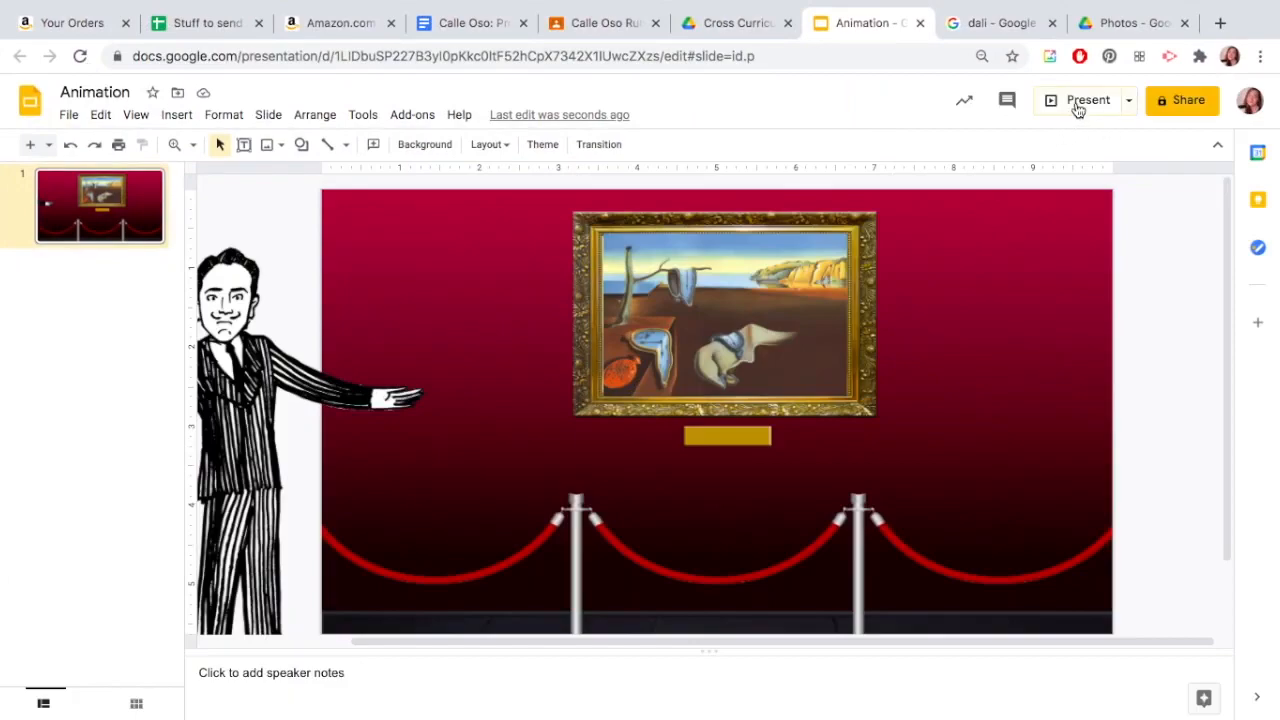
{"action": "left_click", "coordinate": [1078, 104]}
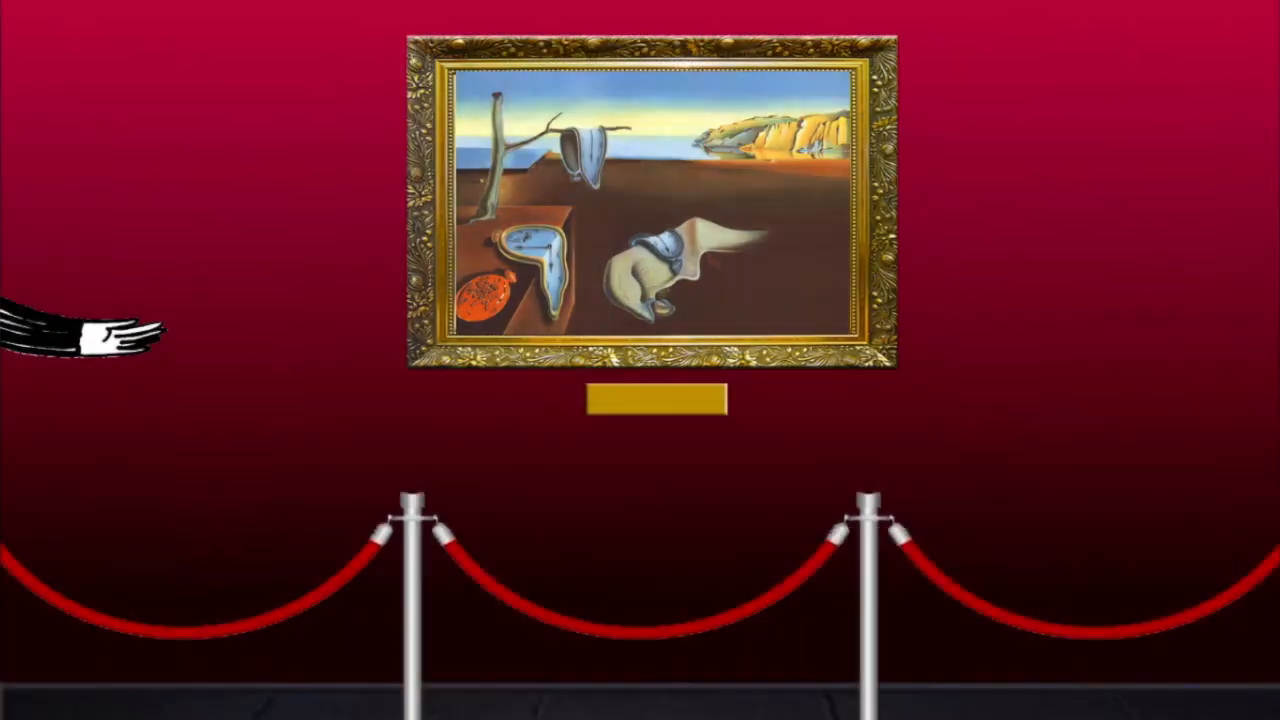
{"action": "mouse_move", "coordinate": [2, 6]}
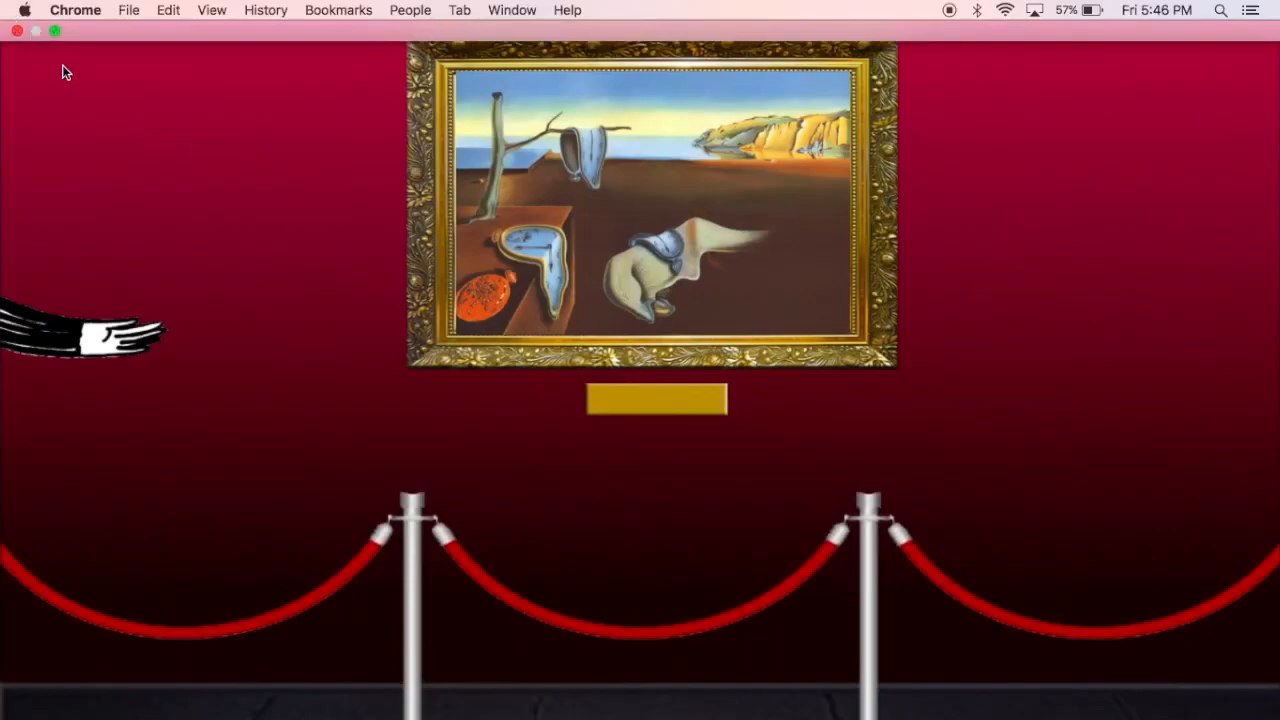
{"action": "left_click", "coordinate": [55, 34]}
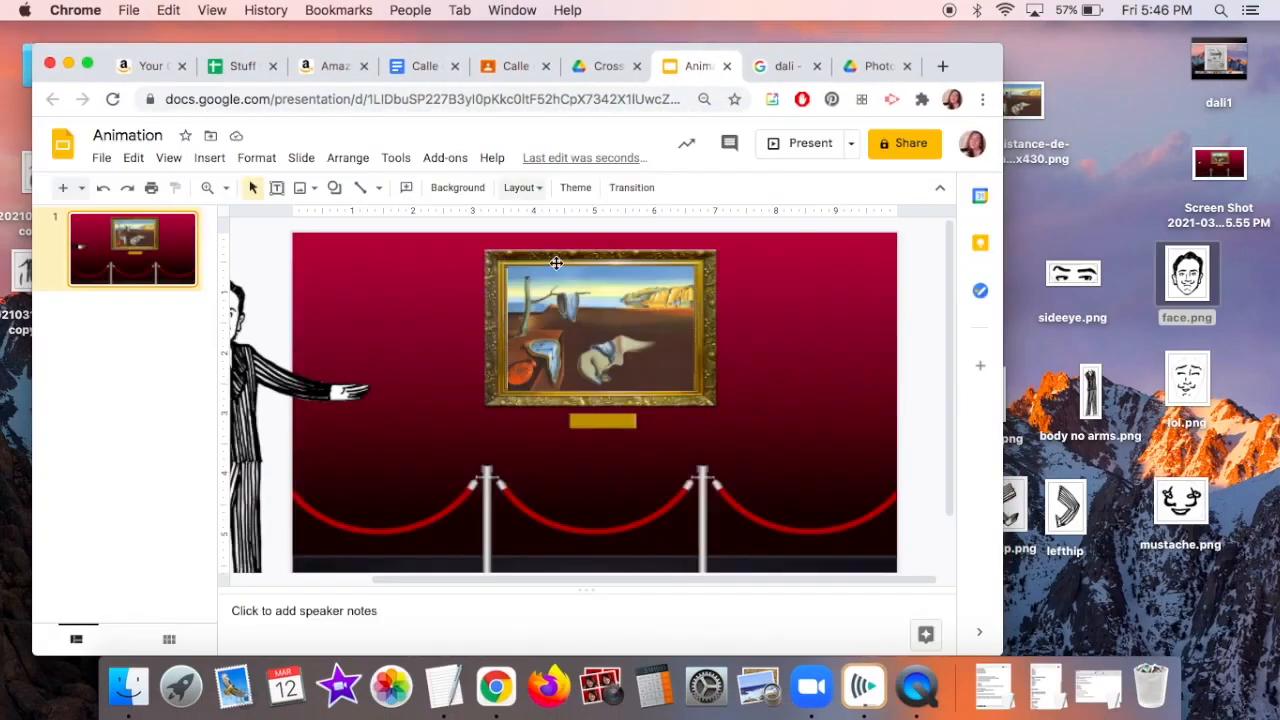
Nudge the head and body together several small increments toward the painting so more of the arm enters the slide.
{"action": "left_click", "coordinate": [238, 308]}
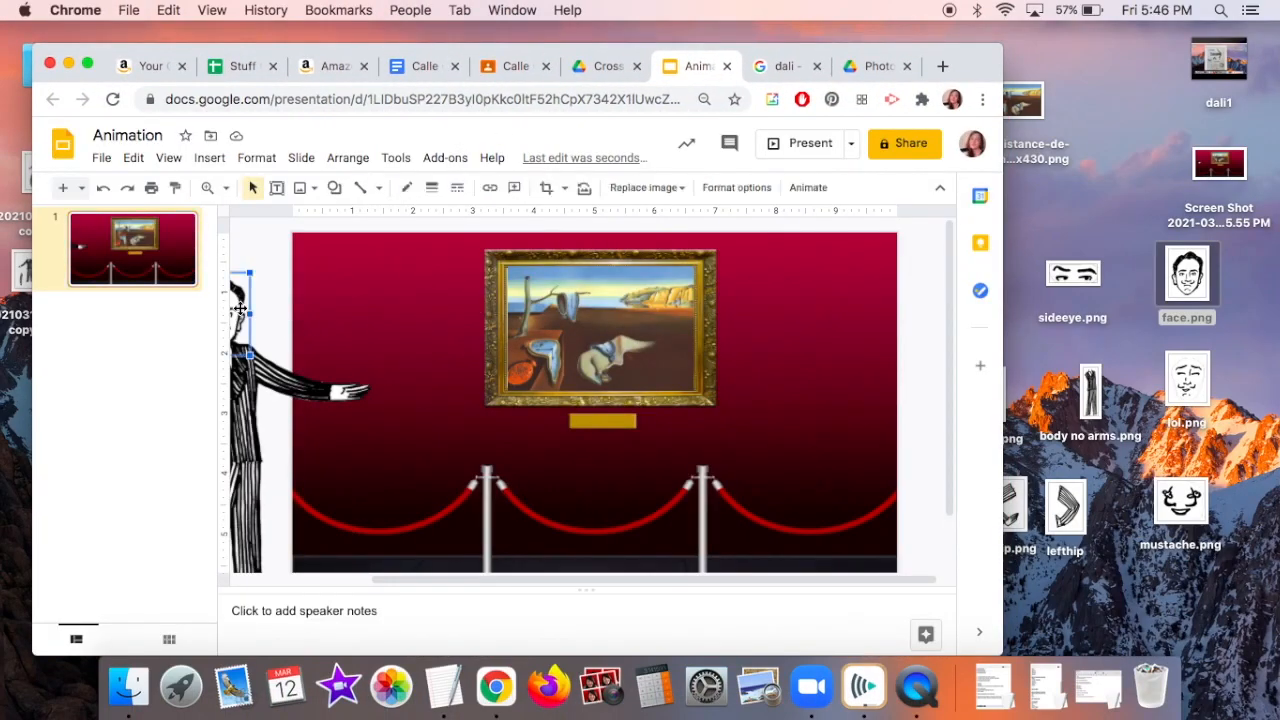
{"action": "left_click", "coordinate": [262, 382], "text": "shift"}
{"action": "key", "text": "Right"}
{"action": "key", "text": "Right"}
{"action": "key", "text": "Right"}
{"action": "key", "text": "Right"}
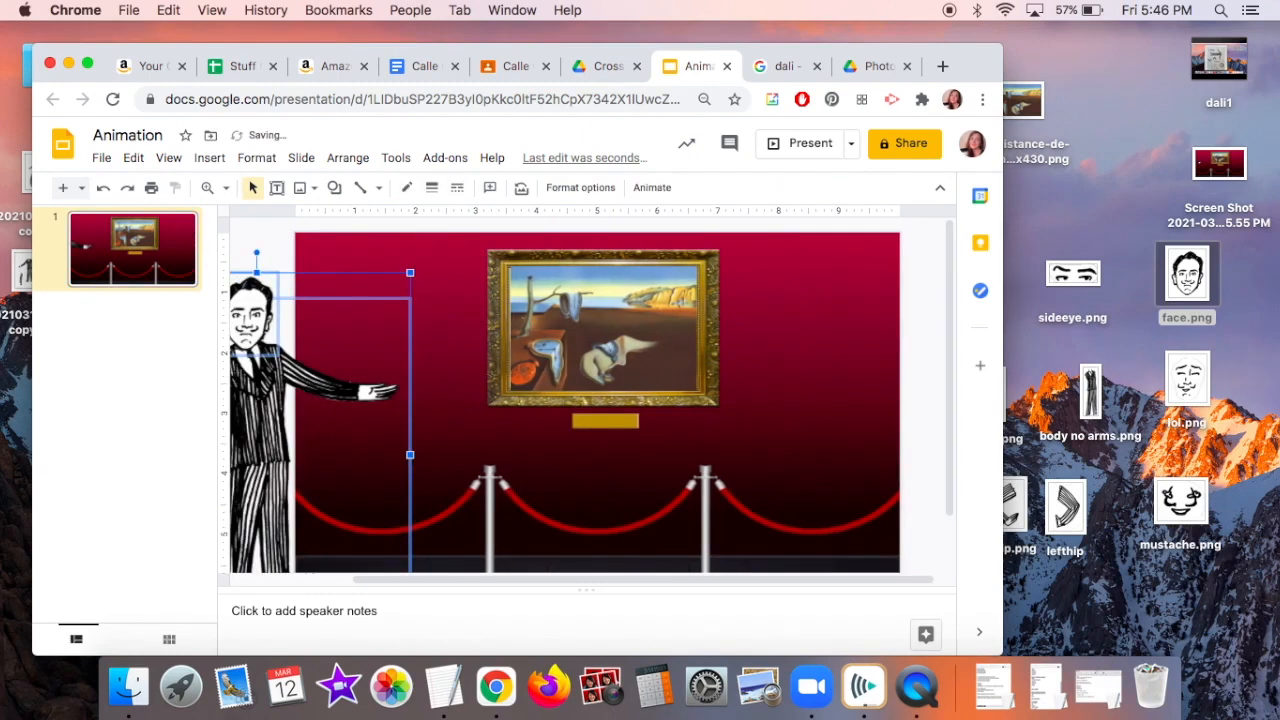
{"action": "key", "text": "Right"}
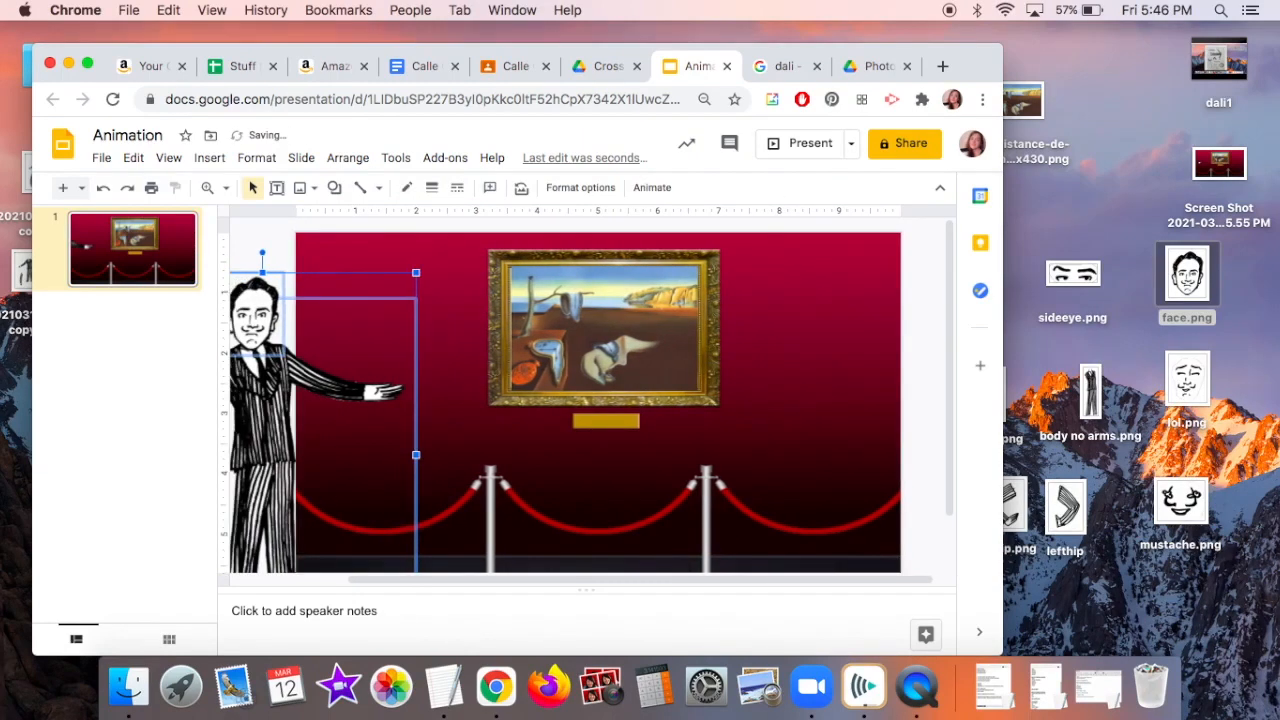
{"action": "left_click", "coordinate": [278, 230]}
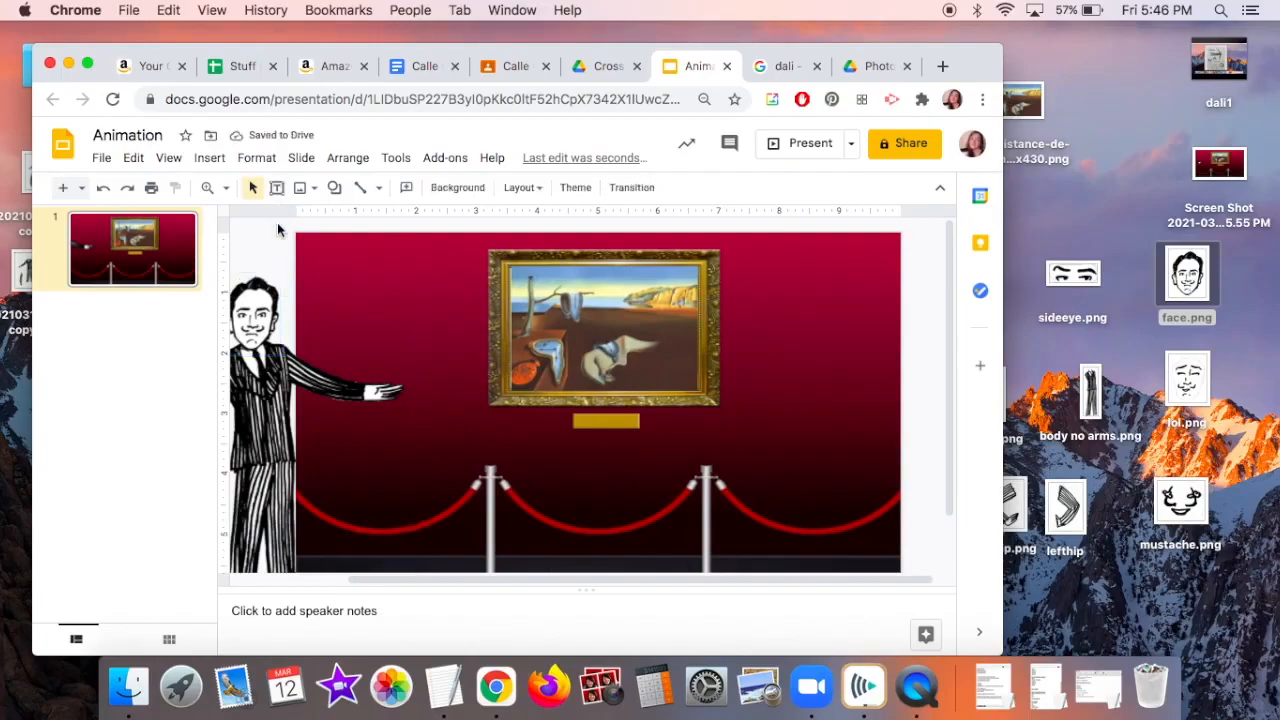
View the slide full screen with the arm reaching further in, then exit the presentation.
{"action": "left_click", "coordinate": [811, 143]}
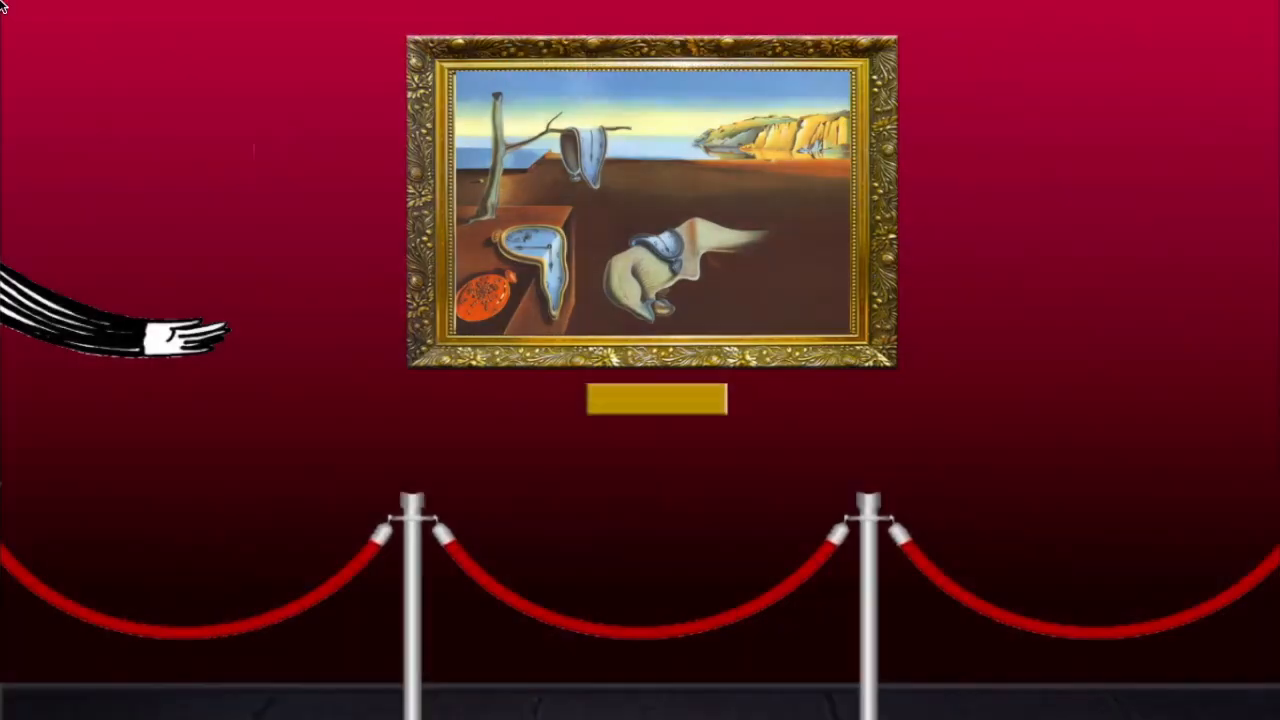
{"action": "mouse_move", "coordinate": [3, 6]}
{"action": "key", "text": "Escape"}
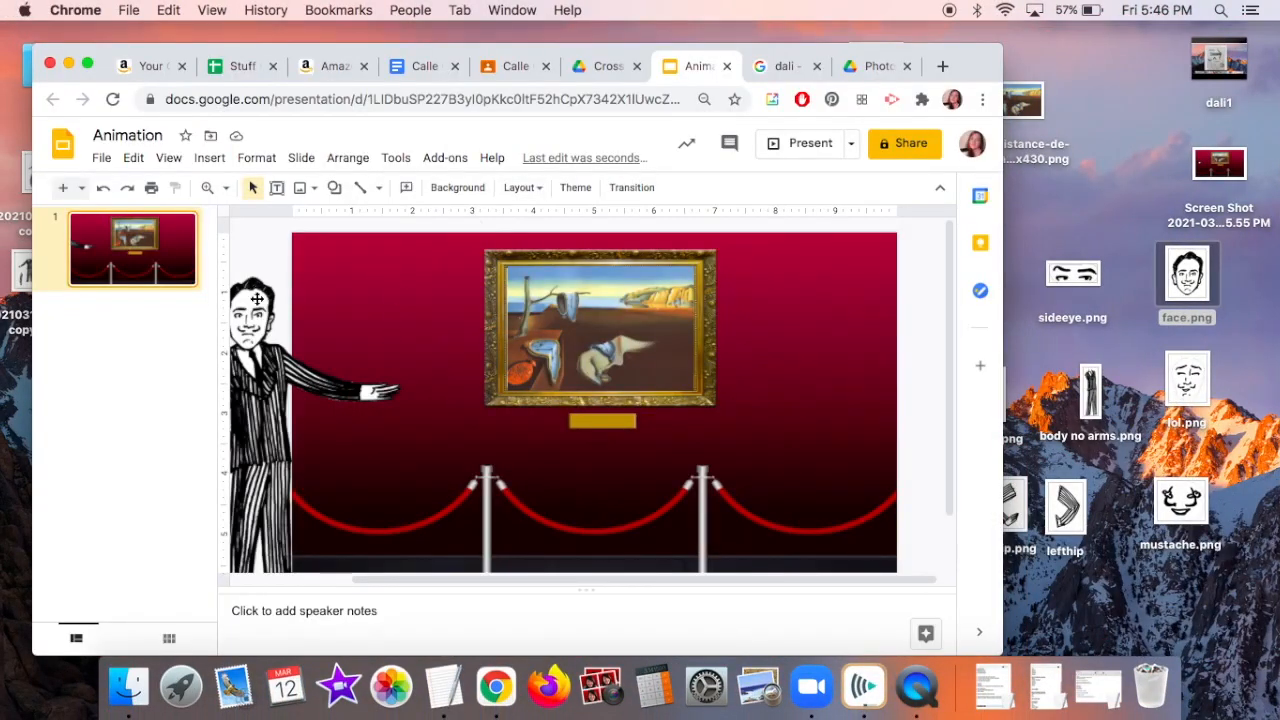
Move the head and body together further onto the slide and present this new pose full screen.
{"action": "left_click", "coordinate": [257, 299]}
{"action": "left_click", "coordinate": [265, 415], "text": "shift"}
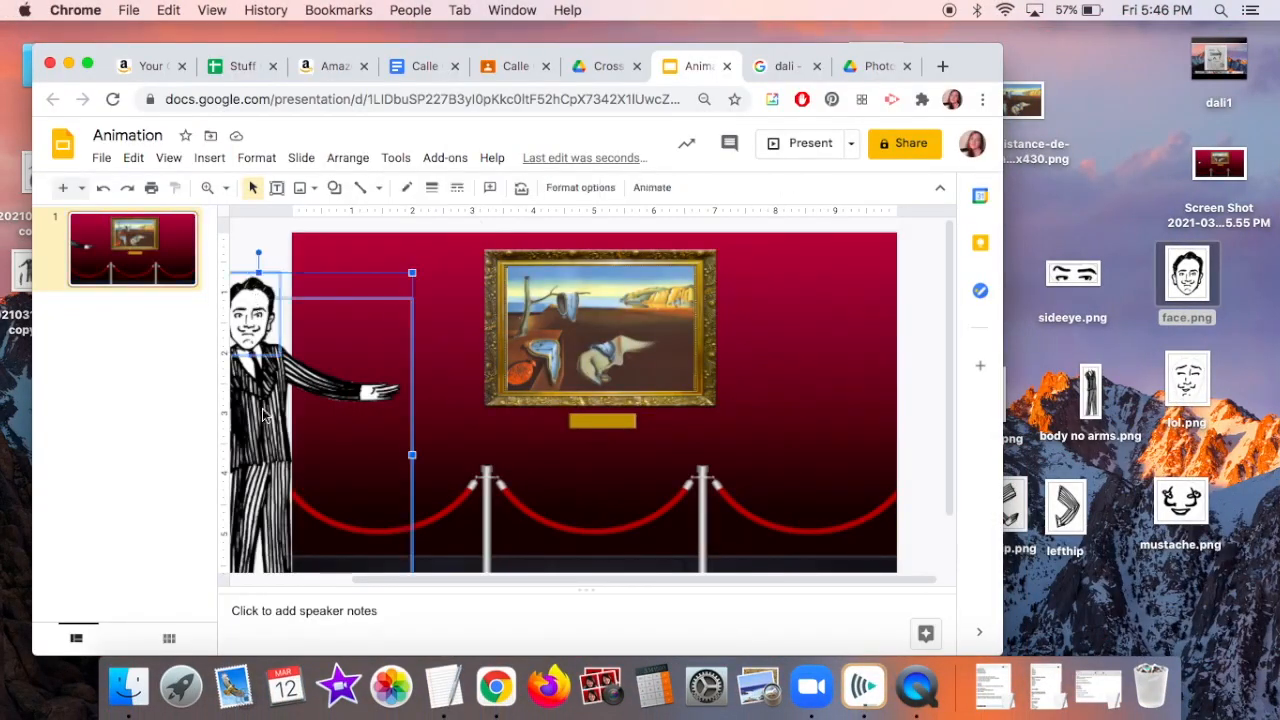
{"action": "left_click_drag", "start_coordinate": [265, 415], "coordinate": [298, 415]}
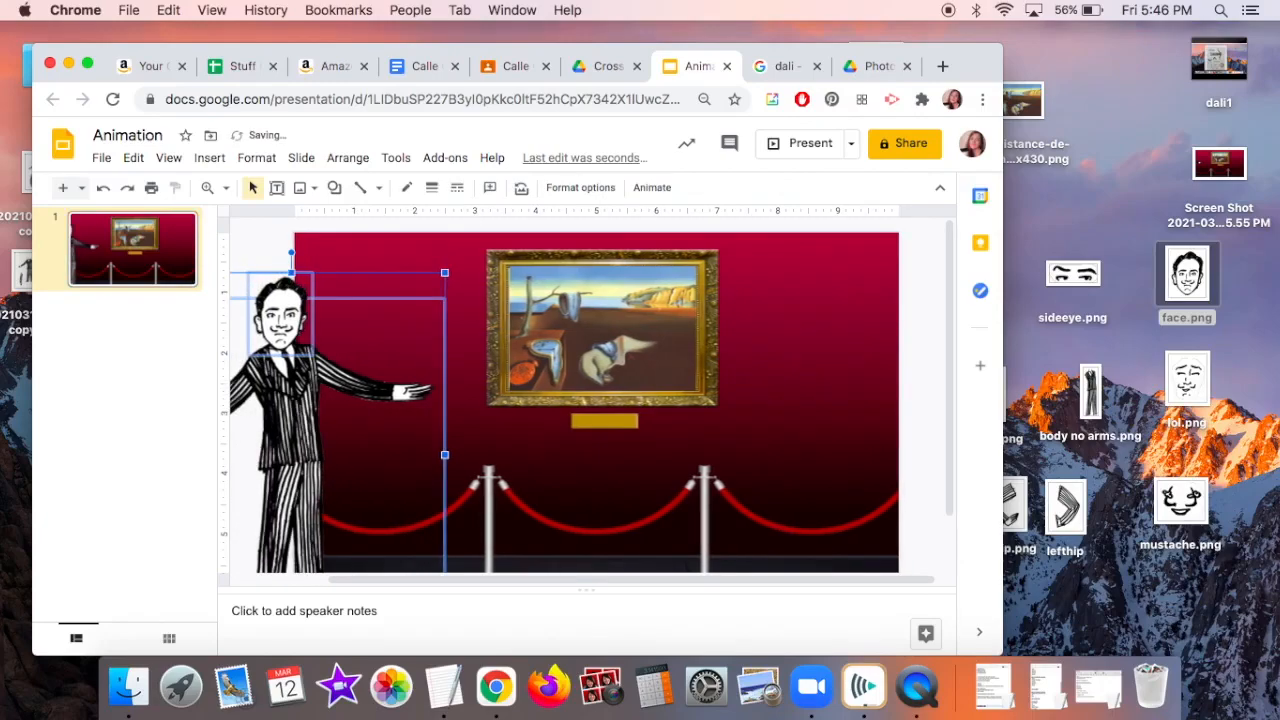
{"action": "left_click", "coordinate": [260, 248]}
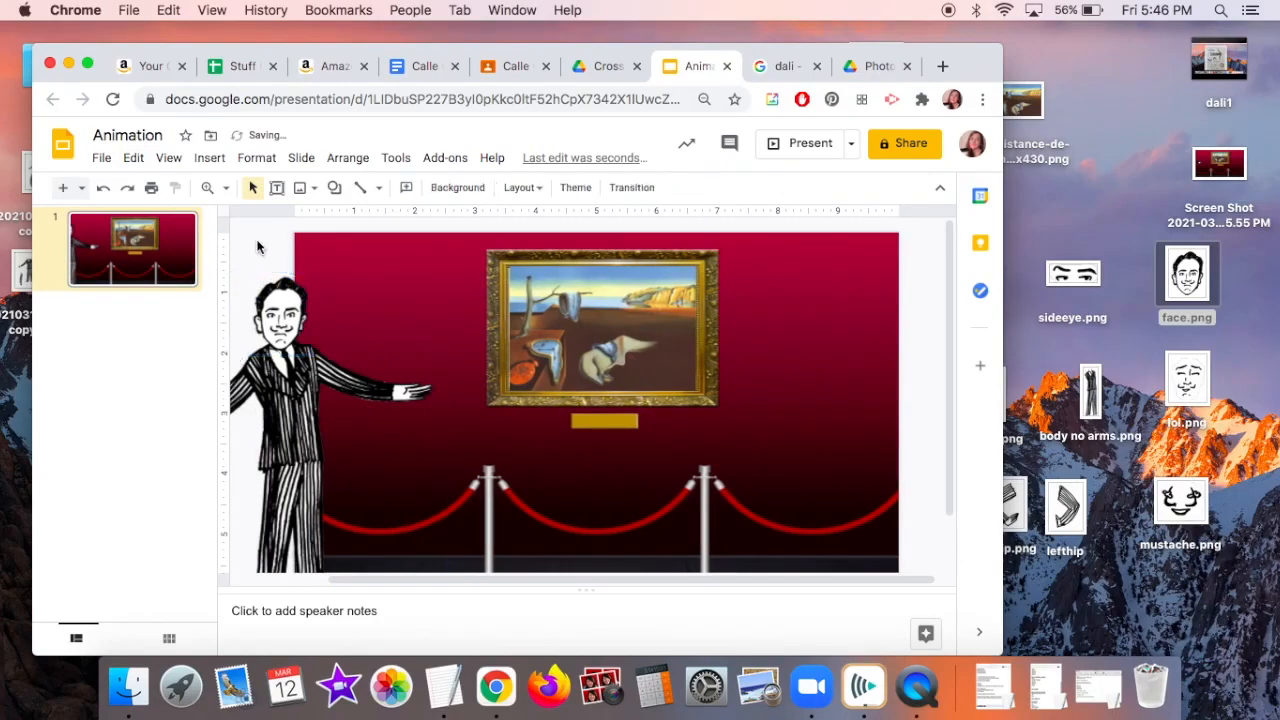
{"action": "left_click", "coordinate": [815, 153]}
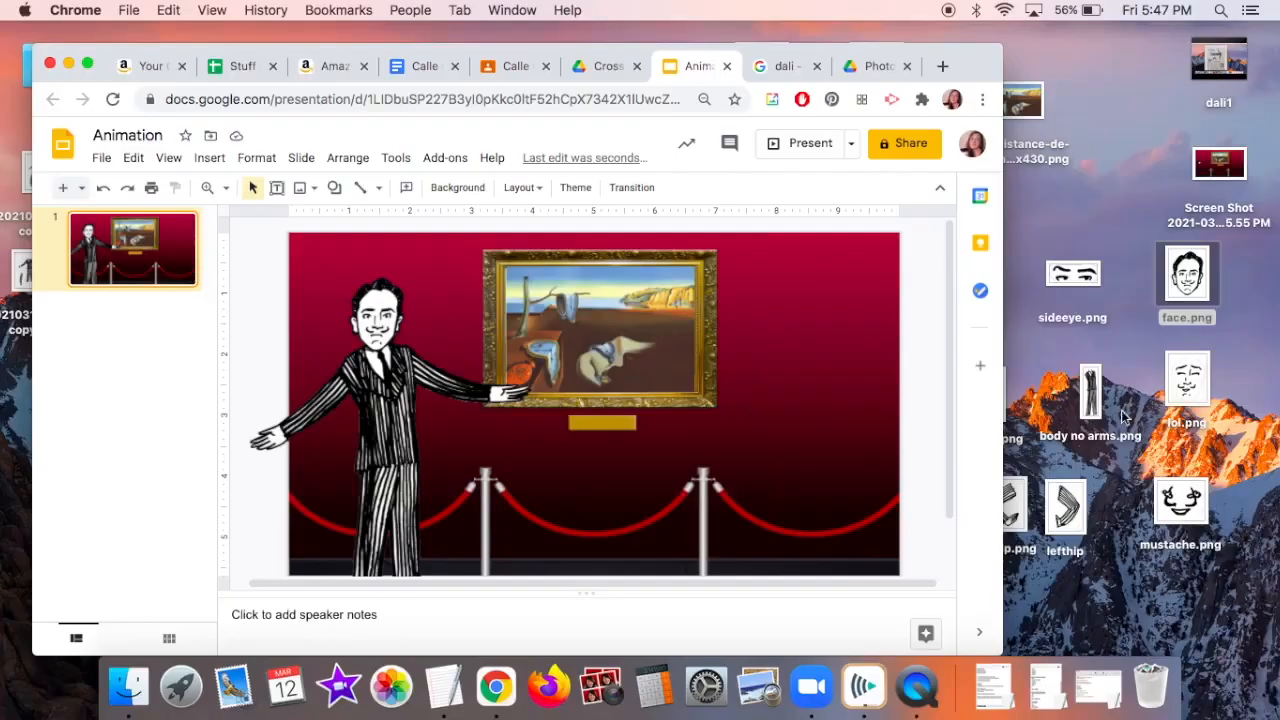
Place the body no arms.png image over the character's existing body, align it, and send it backward behind the head.
{"action": "left_click_drag", "start_coordinate": [1090, 395], "coordinate": [487, 480]}
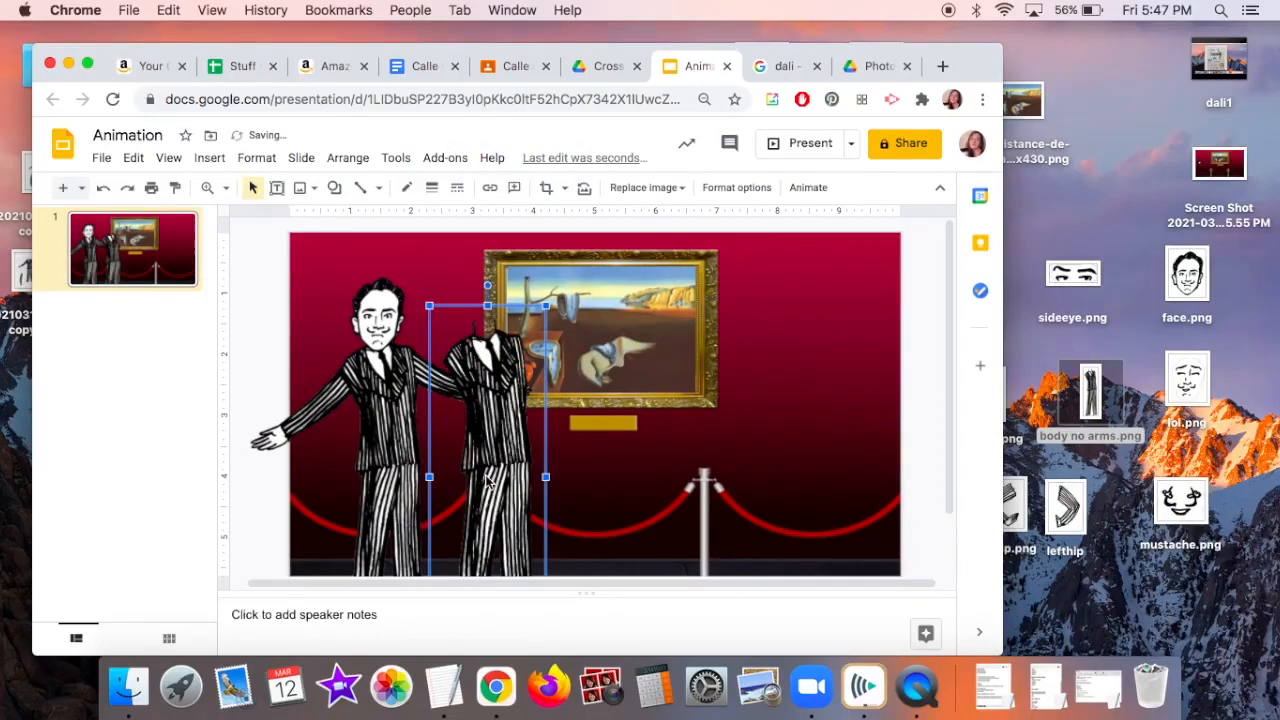
{"action": "left_click_drag", "start_coordinate": [500, 424], "coordinate": [393, 440]}
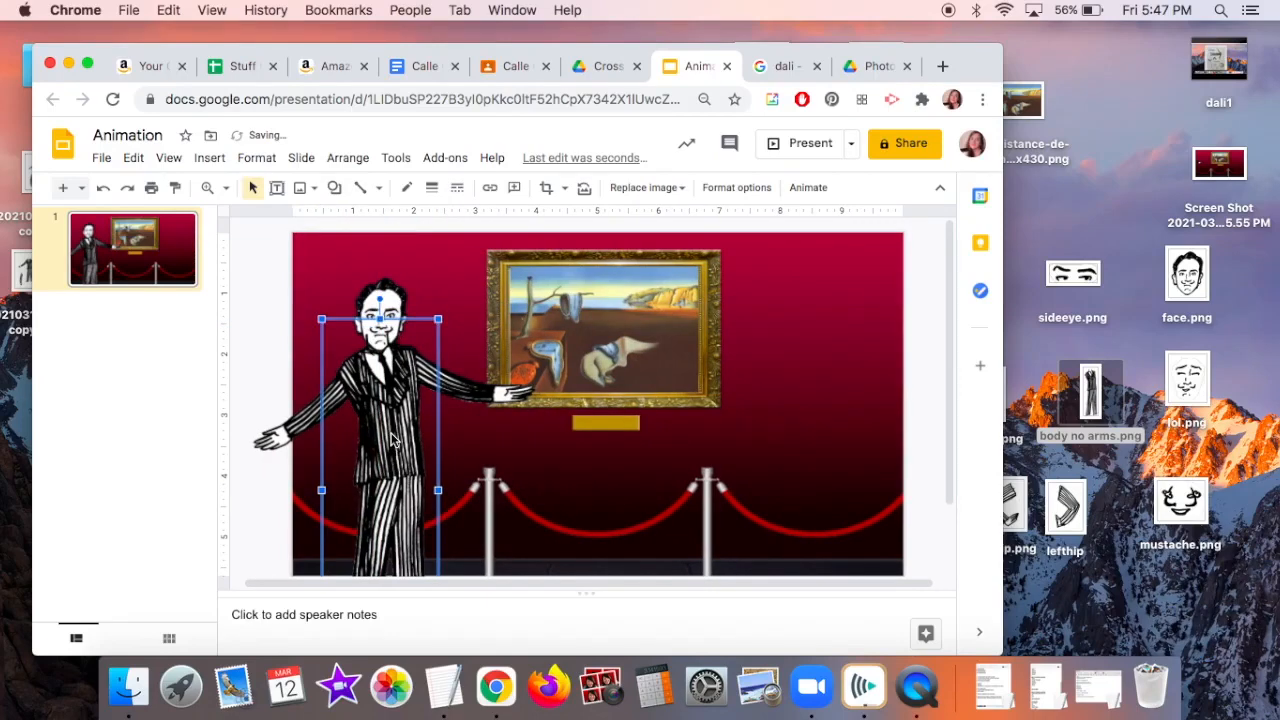
{"action": "key", "text": "Right"}
{"action": "key", "text": "Left"}
{"action": "key", "text": "Up"}
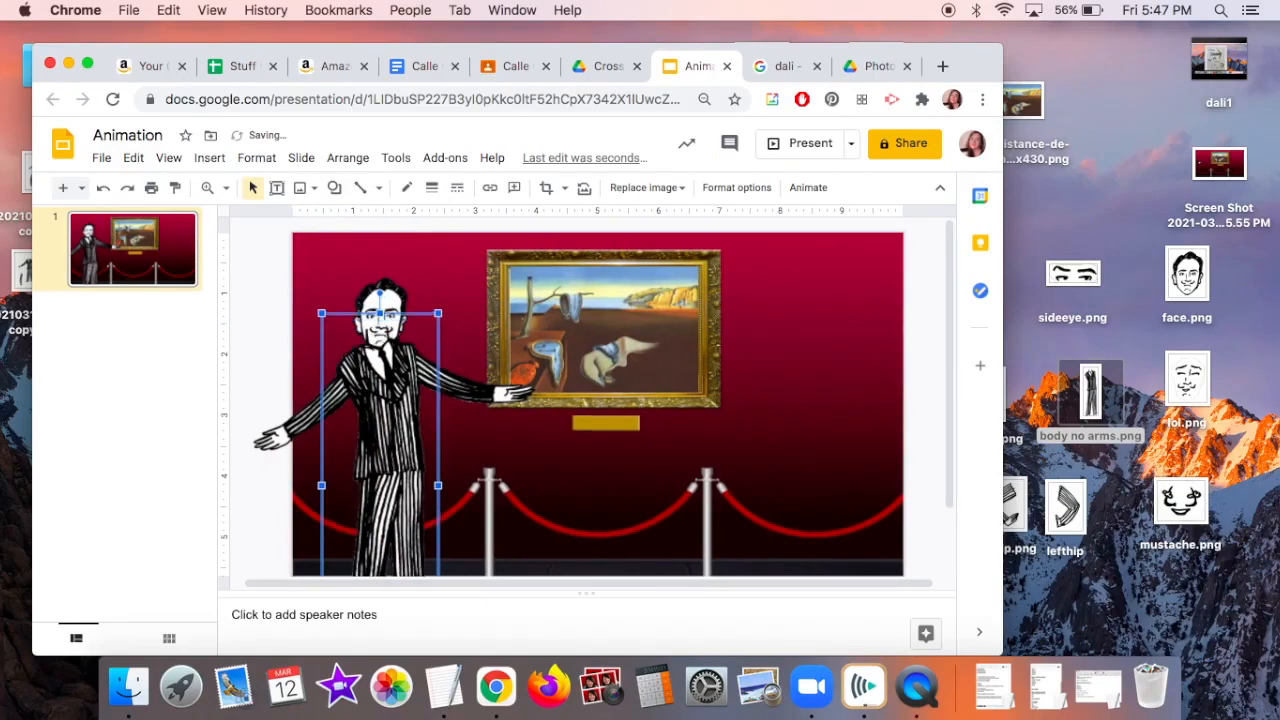
{"action": "key", "text": "Right"}
{"action": "key", "text": "Down"}
{"action": "key", "text": "Up"}
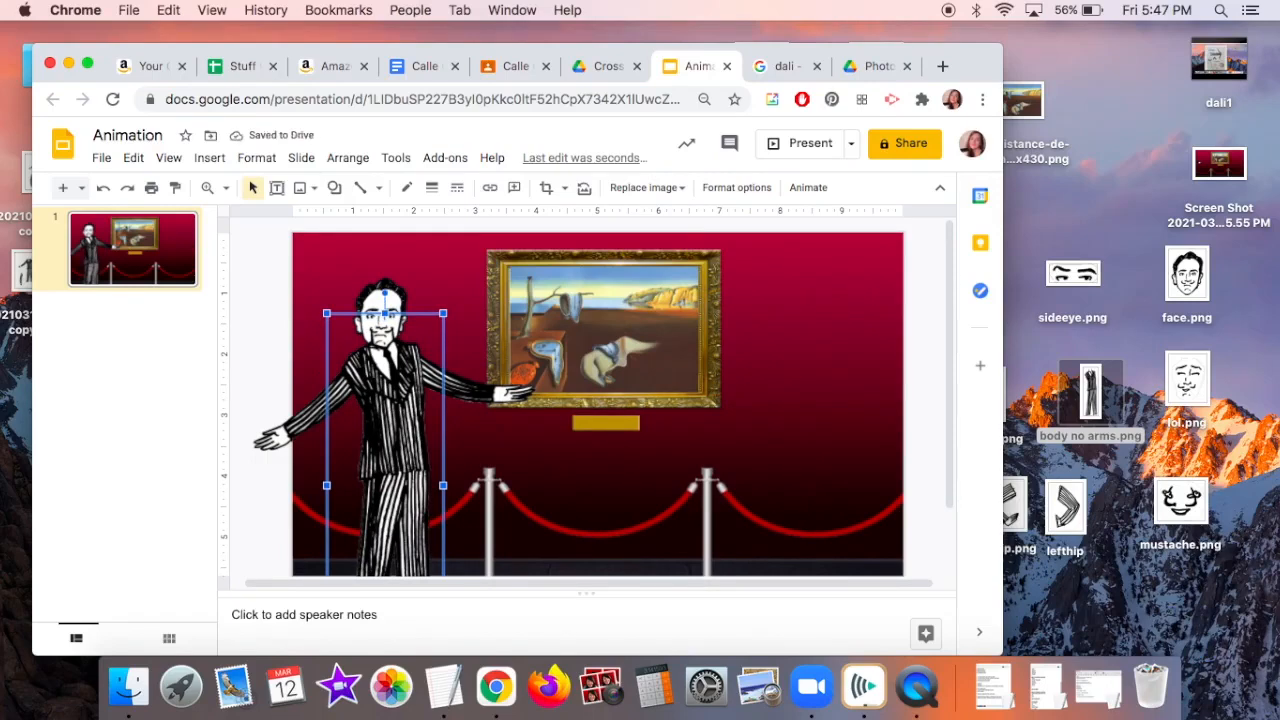
{"action": "key", "text": "super+Down"}
{"action": "key", "text": "super+Down"}
{"action": "key", "text": "super+Down"}
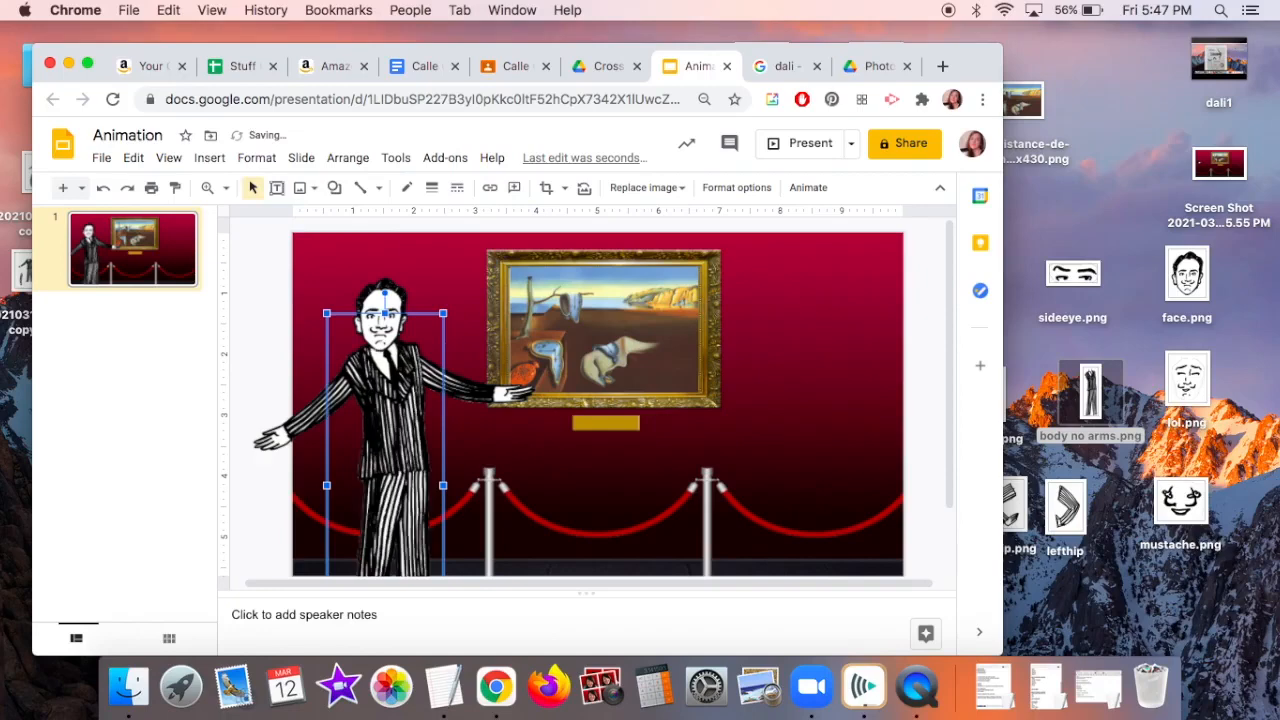
Delete the old body with outstretched arms and add the lefthip arm, scaled down to fit the shoulder nearest the painting.
{"action": "left_click", "coordinate": [465, 395]}
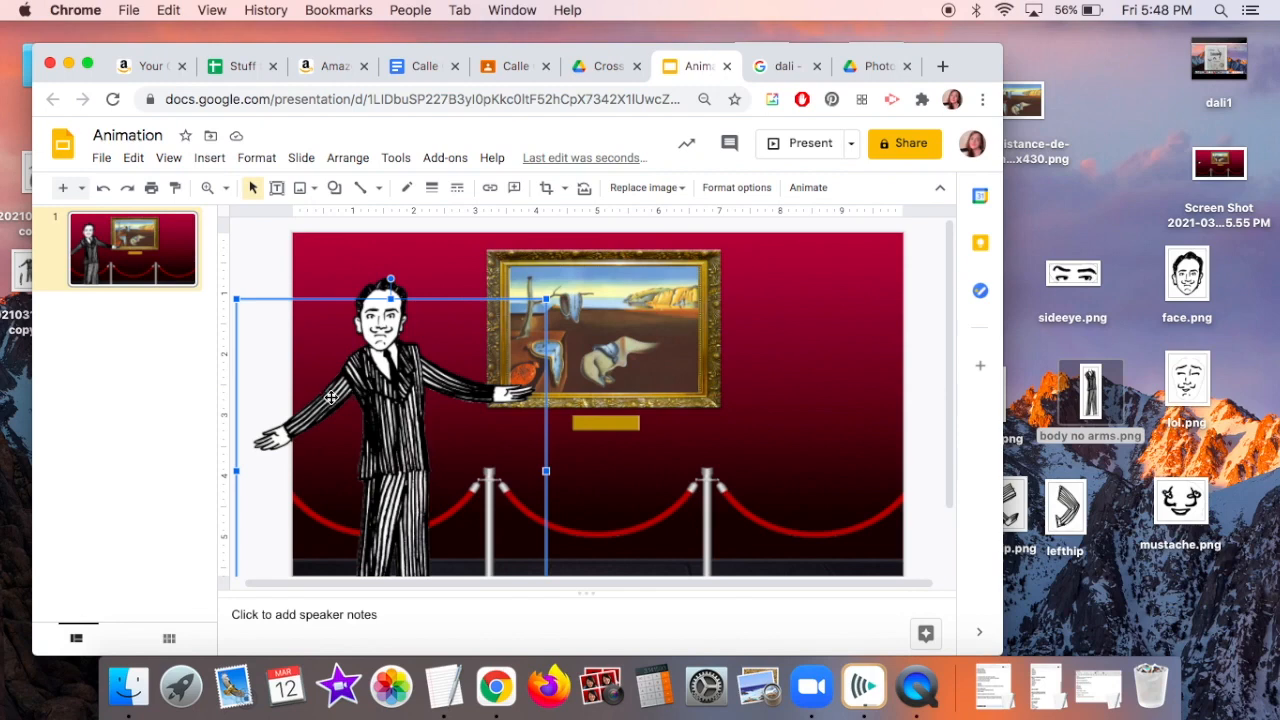
{"action": "key", "text": "Delete"}
{"action": "mouse_move", "coordinate": [1083, 540]}
{"action": "left_mouse_down"}
{"action": "mouse_move", "coordinate": [540, 410]}
{"action": "mouse_move", "coordinate": [549, 417]}
{"action": "left_mouse_up"}
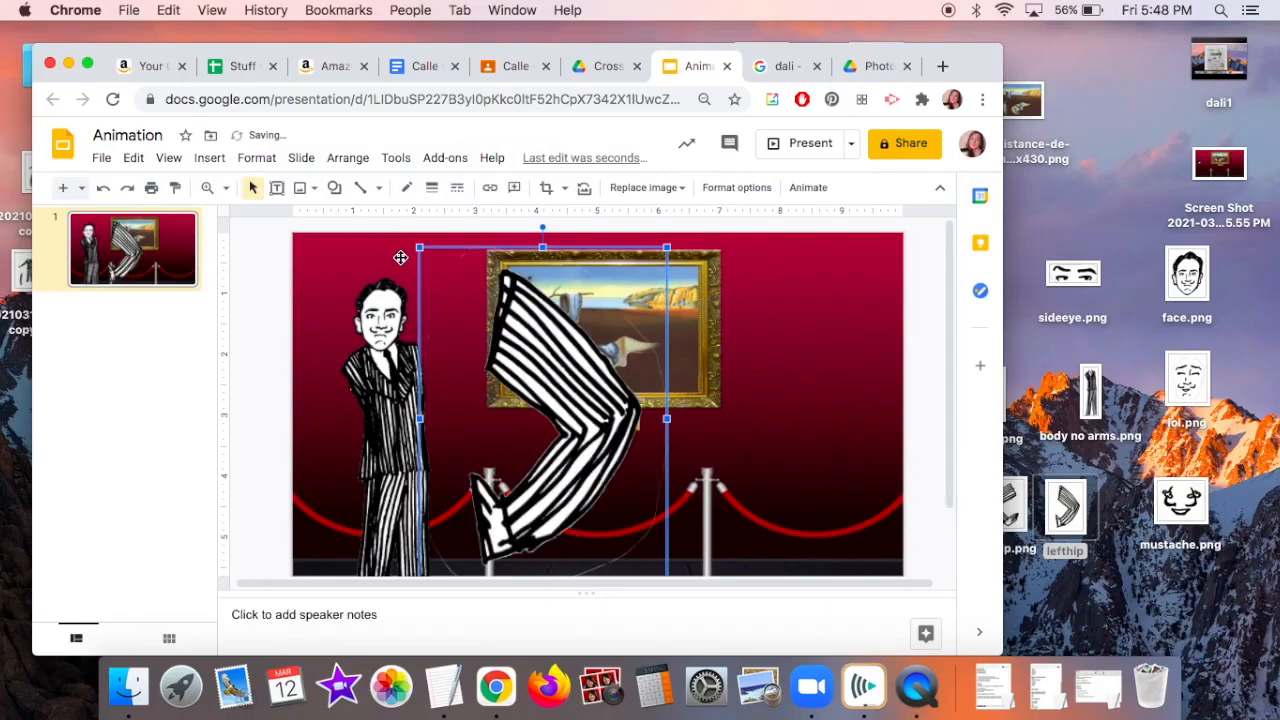
{"action": "left_click_drag", "start_coordinate": [418, 248], "coordinate": [445, 380]}
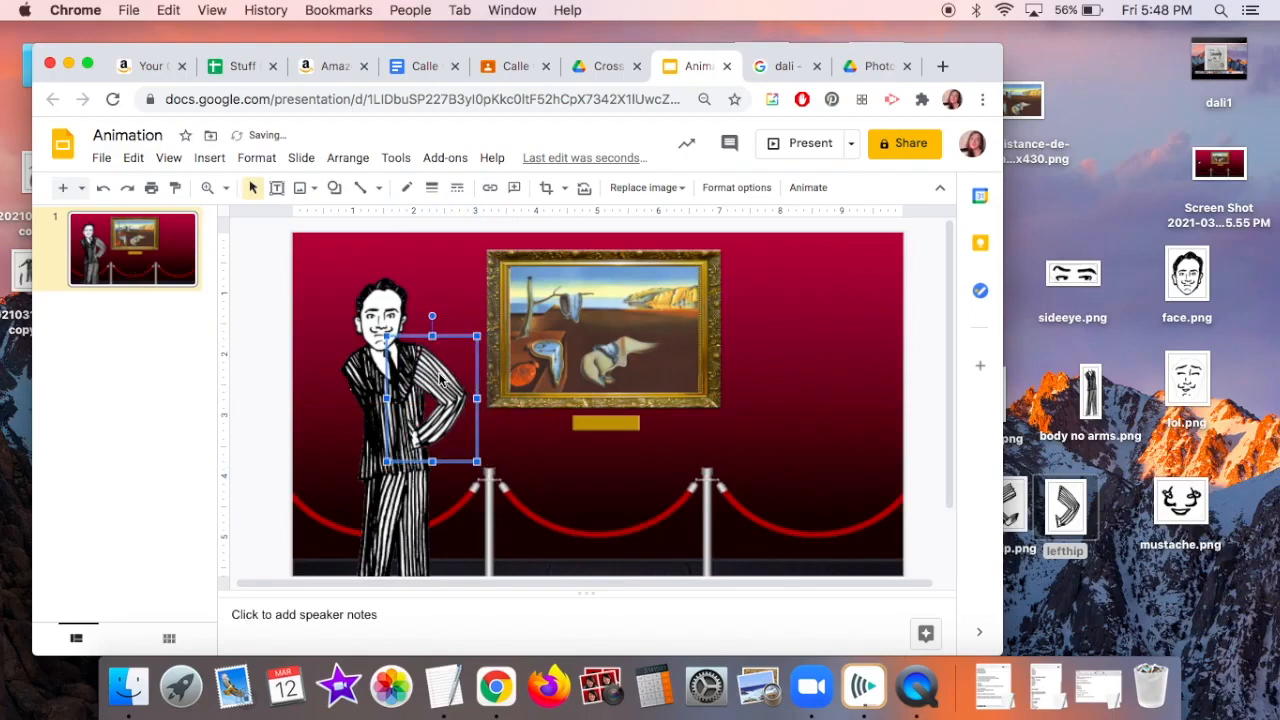
Add the righthip.png arm, scale it to match at the opposite shoulder, and shift both bent arms to meet the body.
{"action": "left_click_drag", "start_coordinate": [1033, 517], "coordinate": [380, 405]}
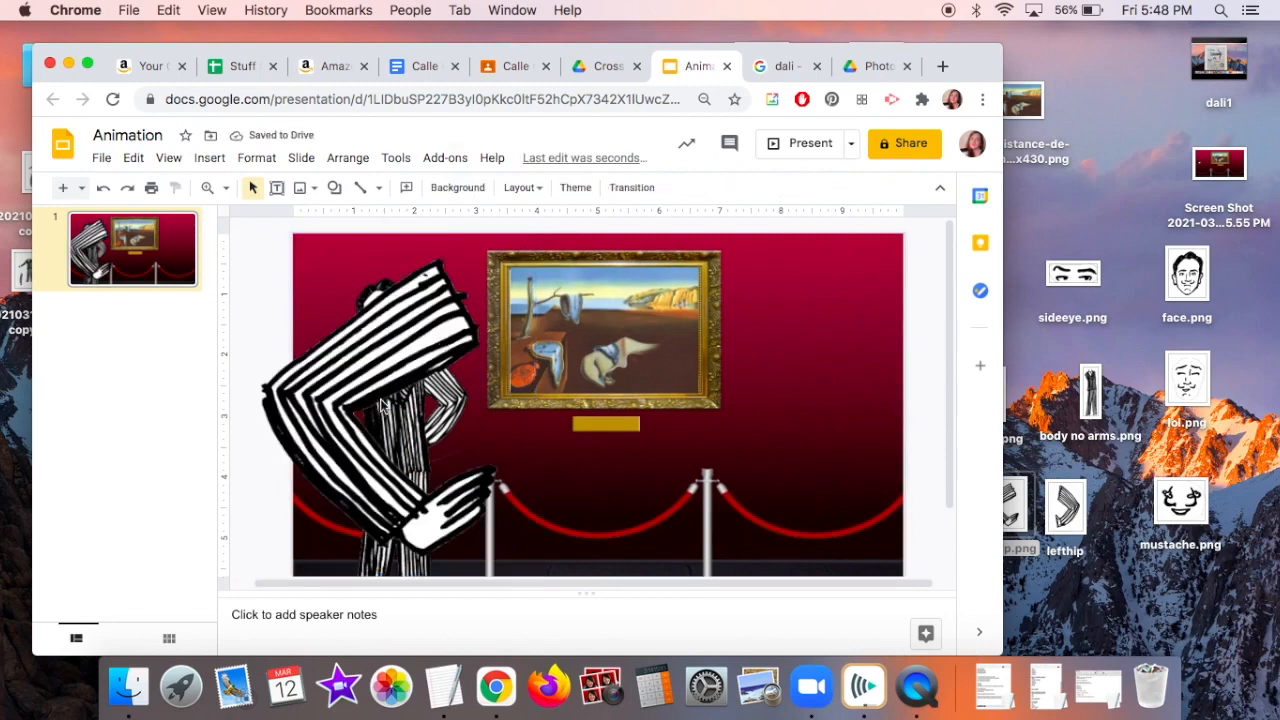
{"action": "left_click_drag", "start_coordinate": [536, 234], "coordinate": [345, 390]}
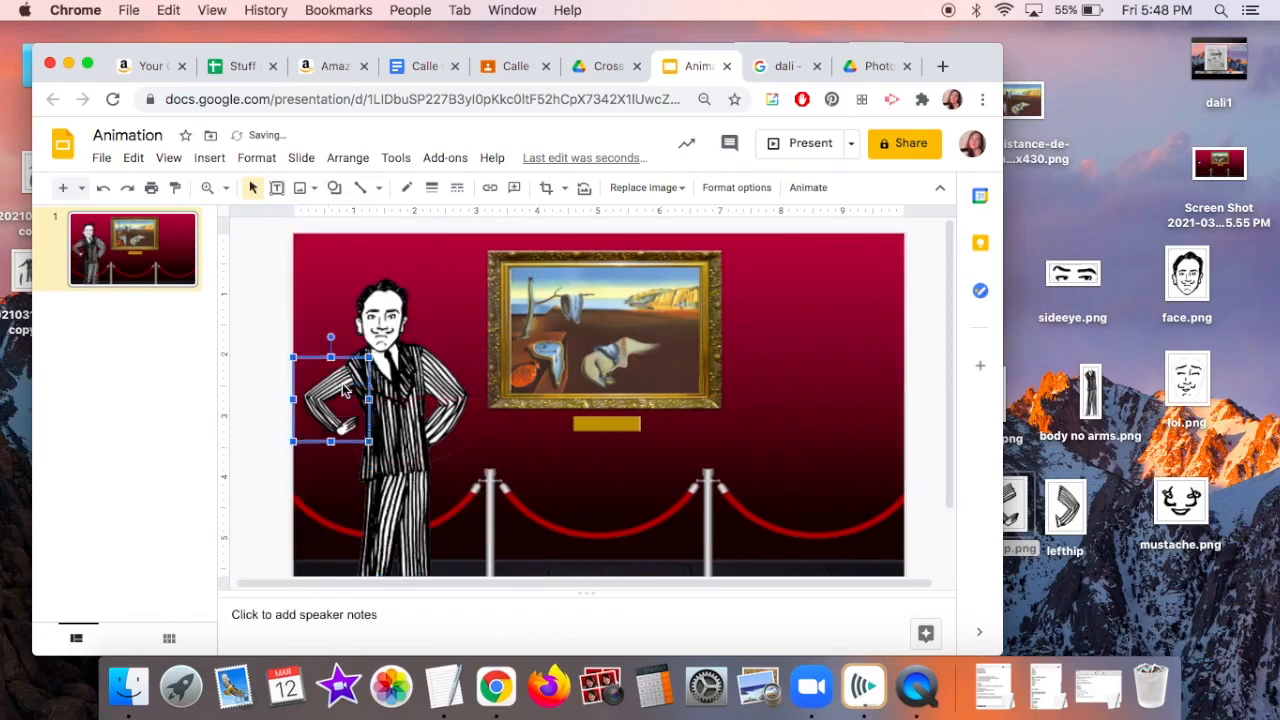
{"action": "left_click_drag", "start_coordinate": [370, 443], "coordinate": [401, 476]}
{"action": "left_click_drag", "start_coordinate": [355, 397], "coordinate": [344, 387]}
{"action": "left_click", "coordinate": [452, 400]}
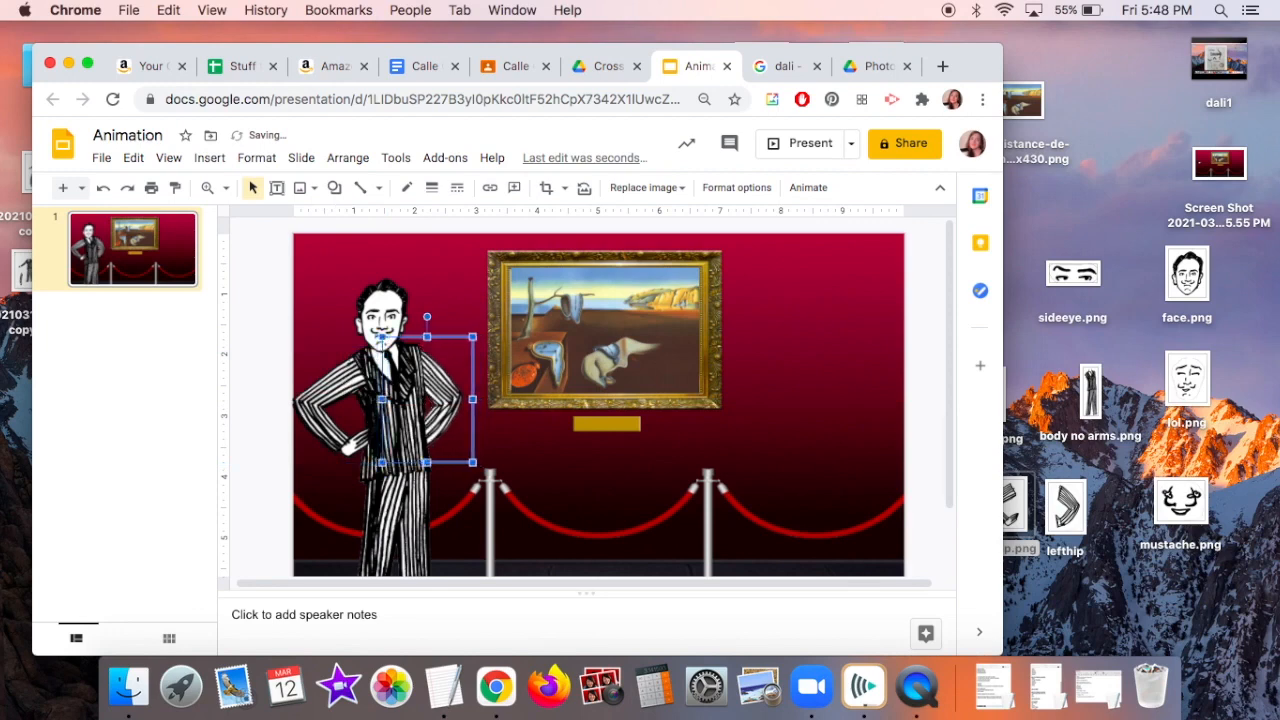
{"action": "left_click", "coordinate": [261, 345]}
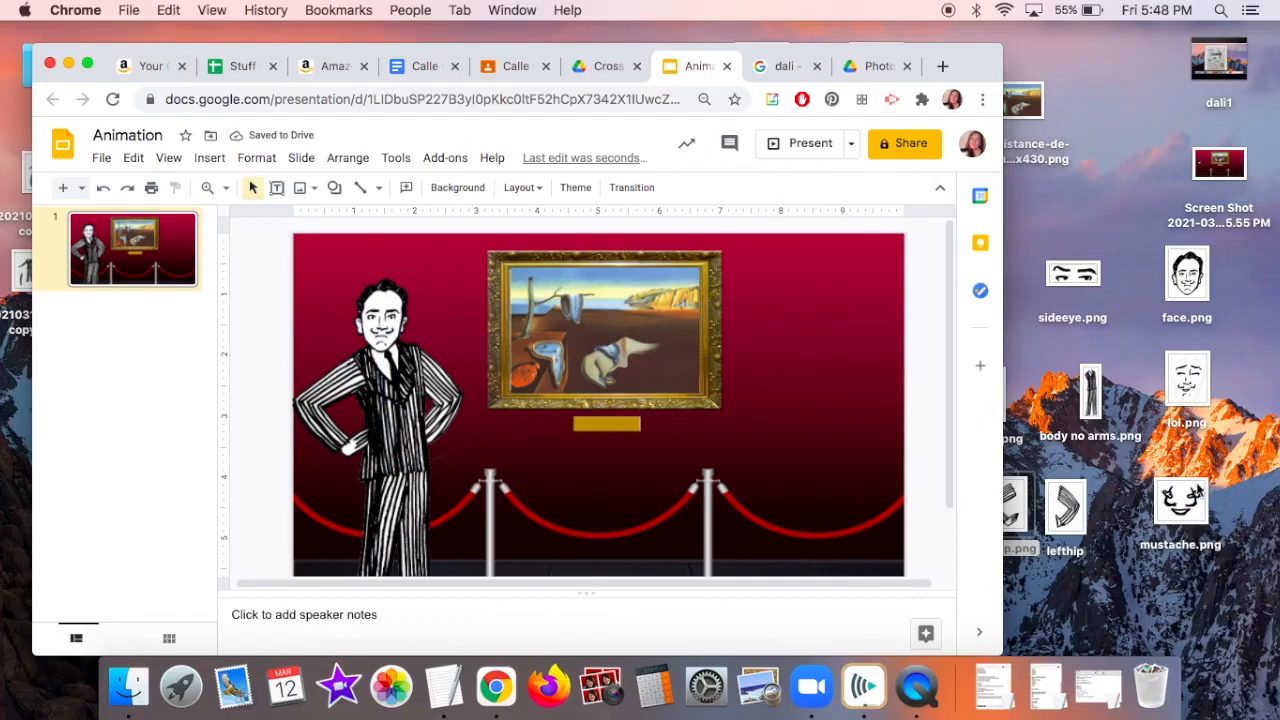
Move the browser window aside to uncover the desktop parts, and add the separate mouth image, scaled down near the character's face.
{"action": "left_click_drag", "start_coordinate": [1188, 510], "coordinate": [1197, 507]}
{"action": "left_click_drag", "start_coordinate": [975, 42], "coordinate": [851, 43]}
{"action": "mouse_move", "coordinate": [914, 503]}
{"action": "left_mouse_down"}
{"action": "mouse_move", "coordinate": [567, 500]}
{"action": "mouse_move", "coordinate": [495, 362]}
{"action": "mouse_move", "coordinate": [502, 370]}
{"action": "left_mouse_up"}
{"action": "mouse_move", "coordinate": [573, 403]}
{"action": "left_mouse_down"}
{"action": "mouse_move", "coordinate": [443, 345]}
{"action": "mouse_move", "coordinate": [476, 371]}
{"action": "mouse_move", "coordinate": [449, 382]}
{"action": "left_mouse_up"}
{"action": "left_click_drag", "start_coordinate": [455, 337], "coordinate": [258, 345]}
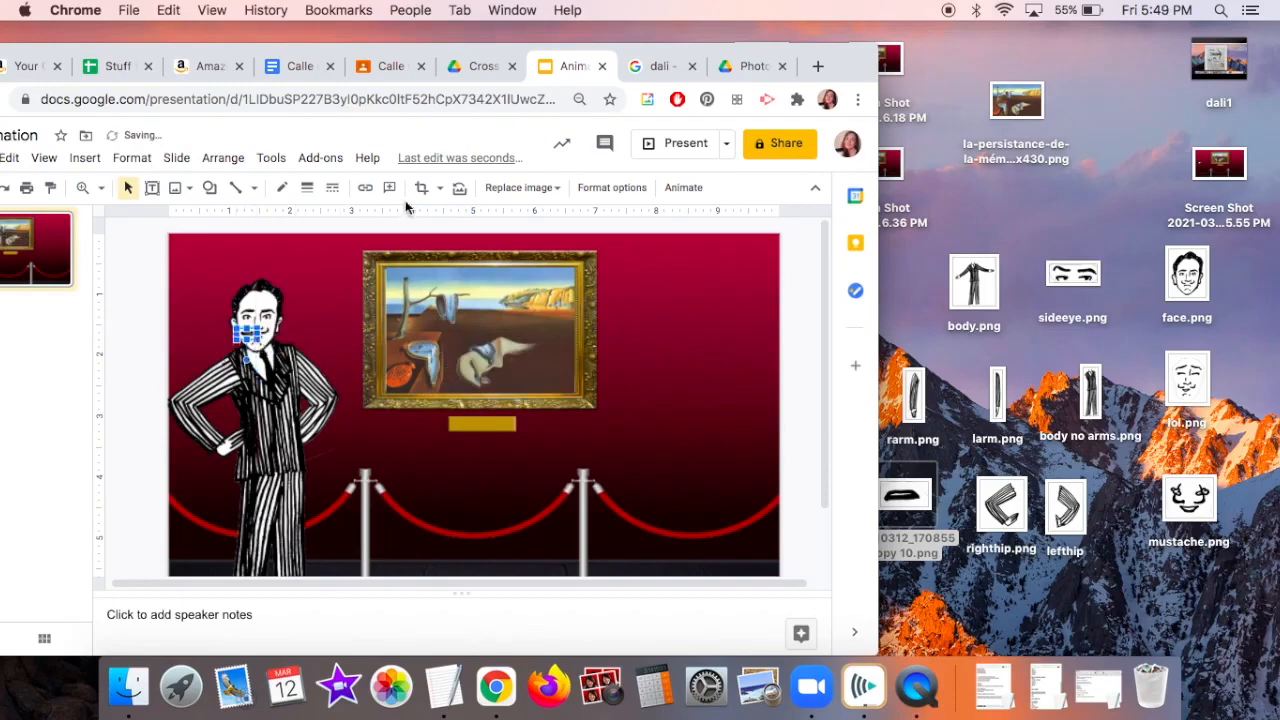
Return the browser to full-screen view and center the small mouth over the mouth drawn on the character's face.
{"action": "left_click_drag", "start_coordinate": [797, 67], "coordinate": [905, 67]}
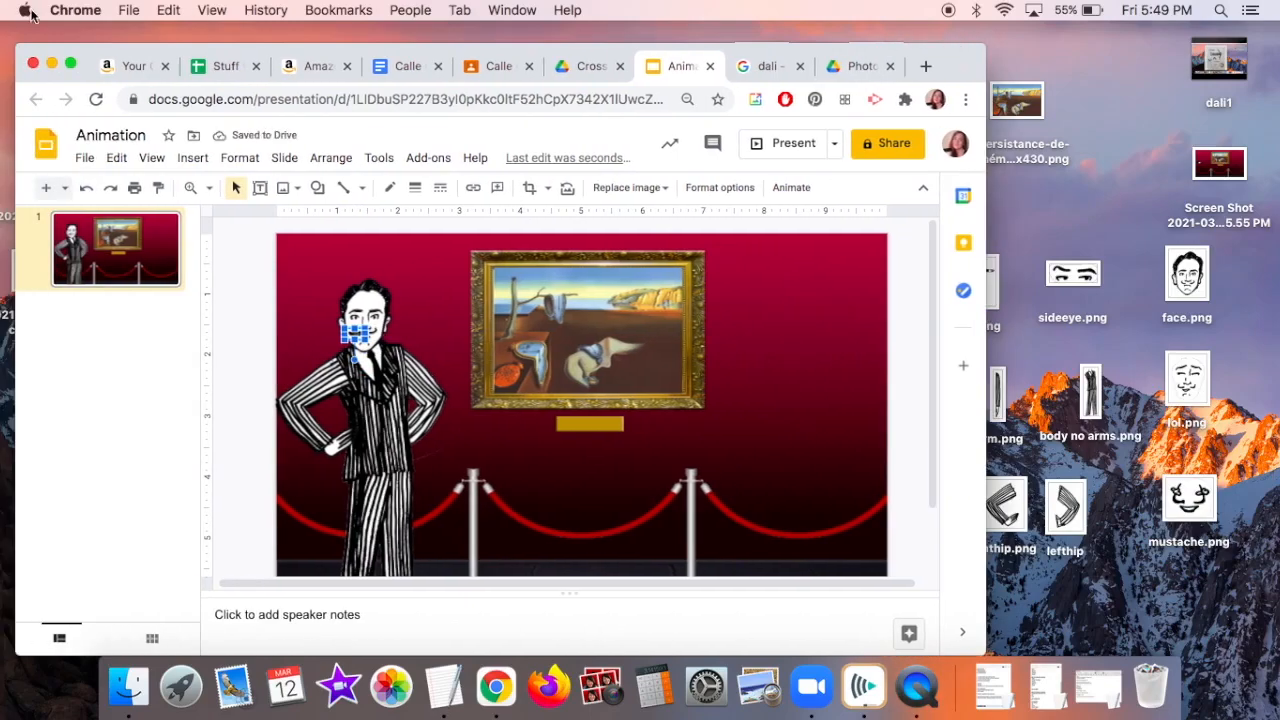
{"action": "left_click", "coordinate": [71, 64]}
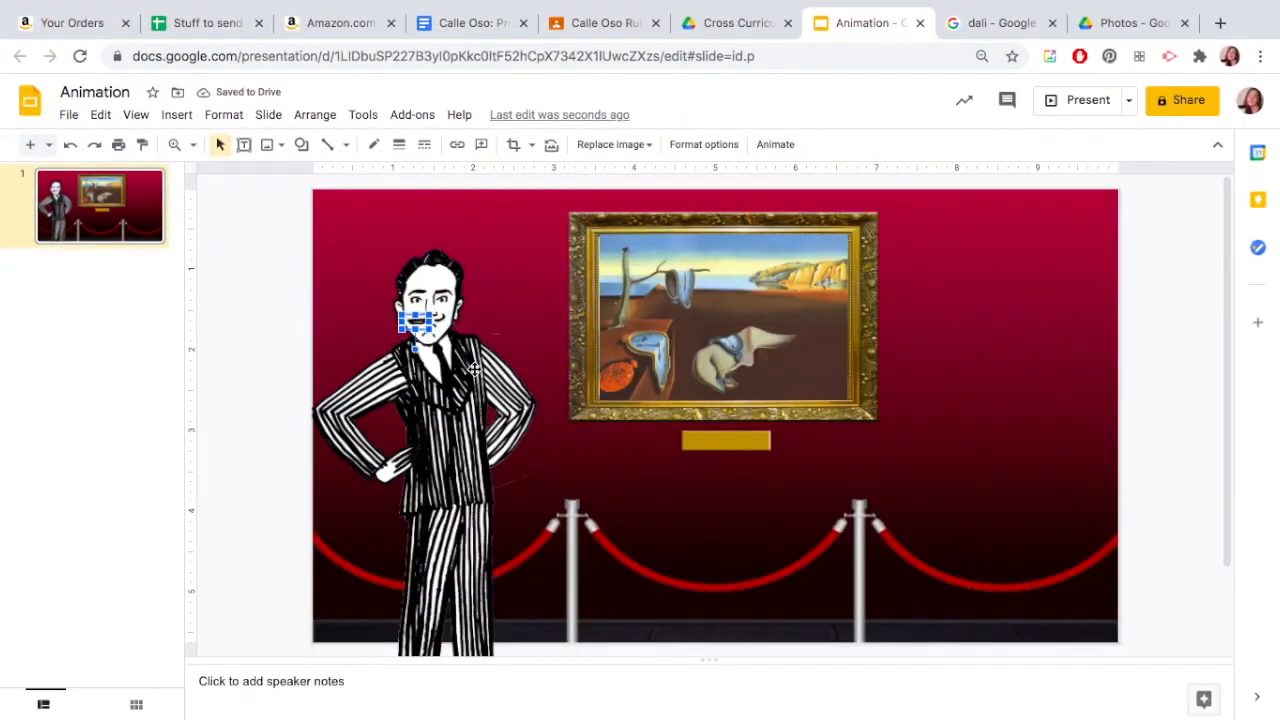
{"action": "left_click_drag", "start_coordinate": [418, 322], "coordinate": [429, 333]}
{"action": "left_click", "coordinate": [285, 274]}
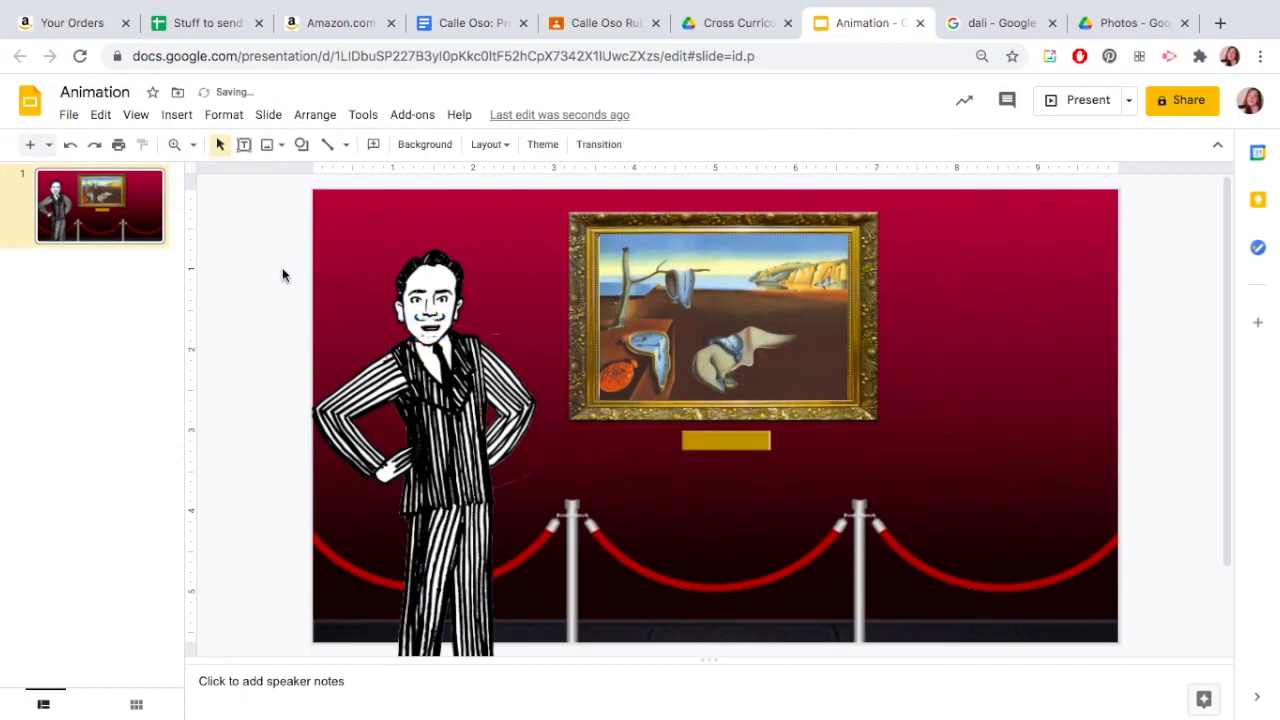
{"action": "left_click", "coordinate": [430, 328]}
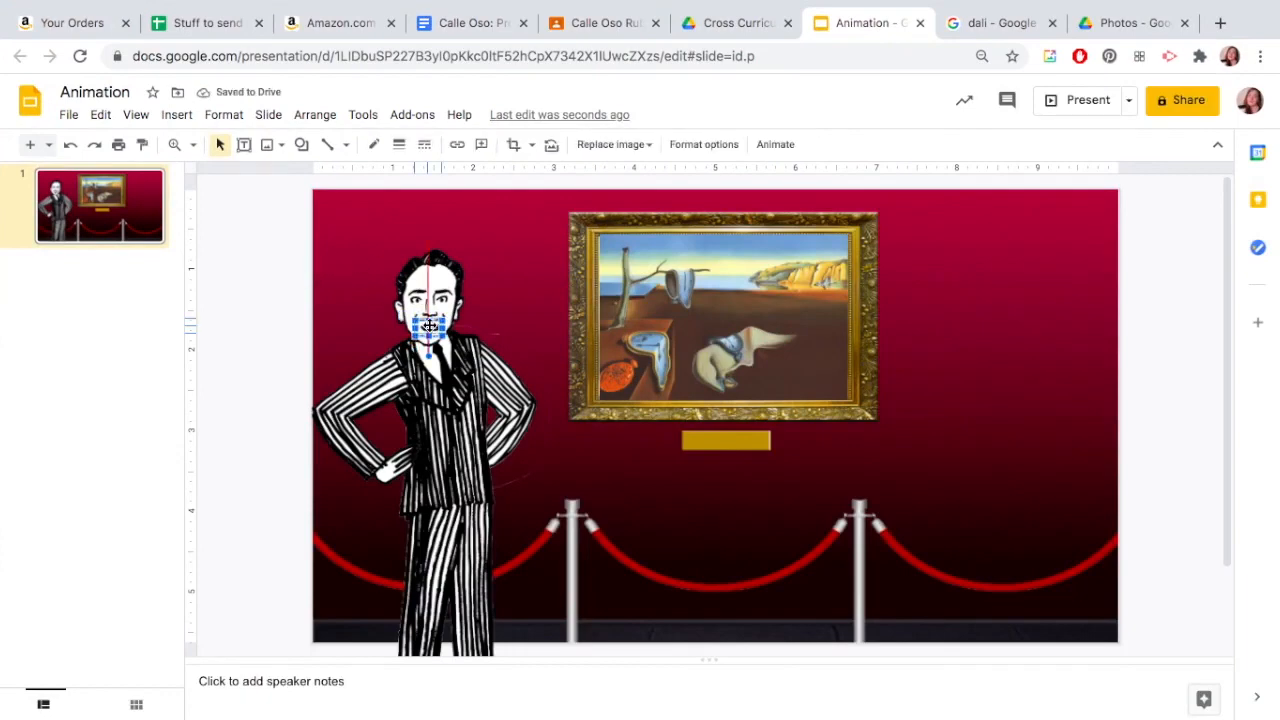
{"action": "left_click", "coordinate": [319, 332]}
{"action": "left_click", "coordinate": [432, 328]}
{"action": "left_click_drag", "start_coordinate": [432, 328], "coordinate": [426, 327]}
{"action": "left_click", "coordinate": [250, 345]}
{"action": "left_click", "coordinate": [279, 356]}
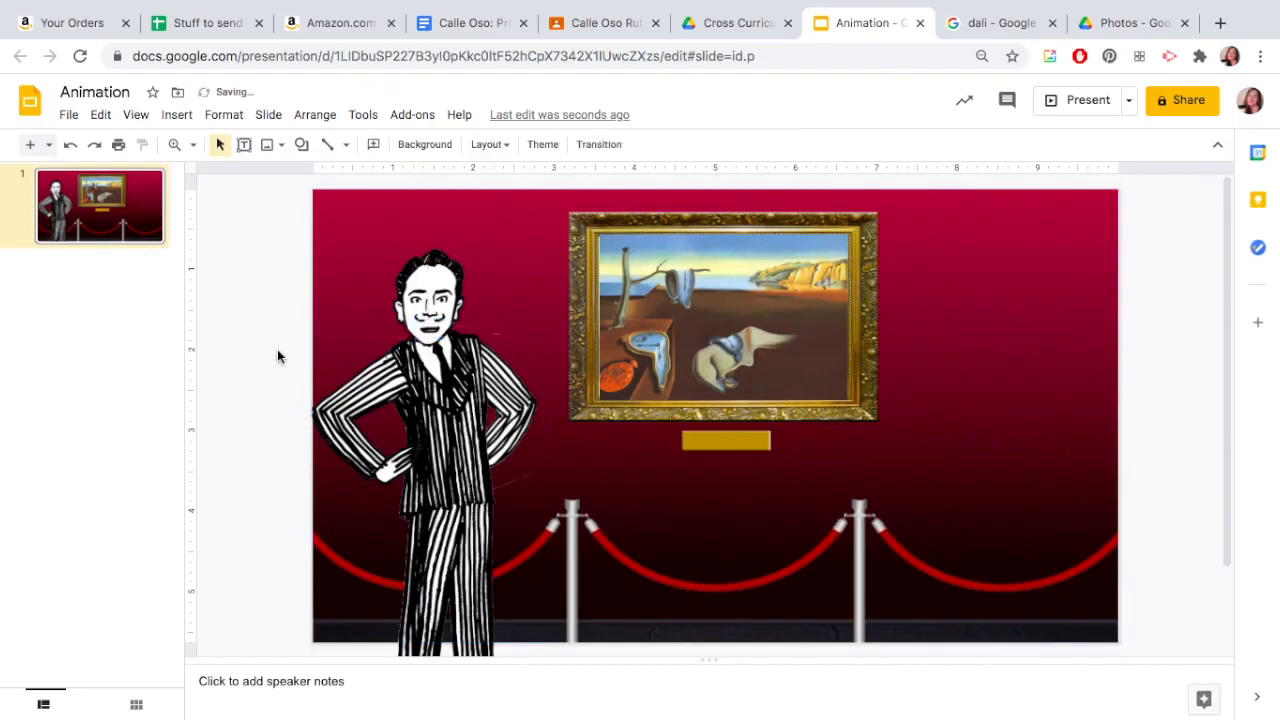
Present the hands-on-hips pose full screen, capture a screenshot of it, and return to the windowed editor.
{"action": "mouse_move", "coordinate": [58, 5]}
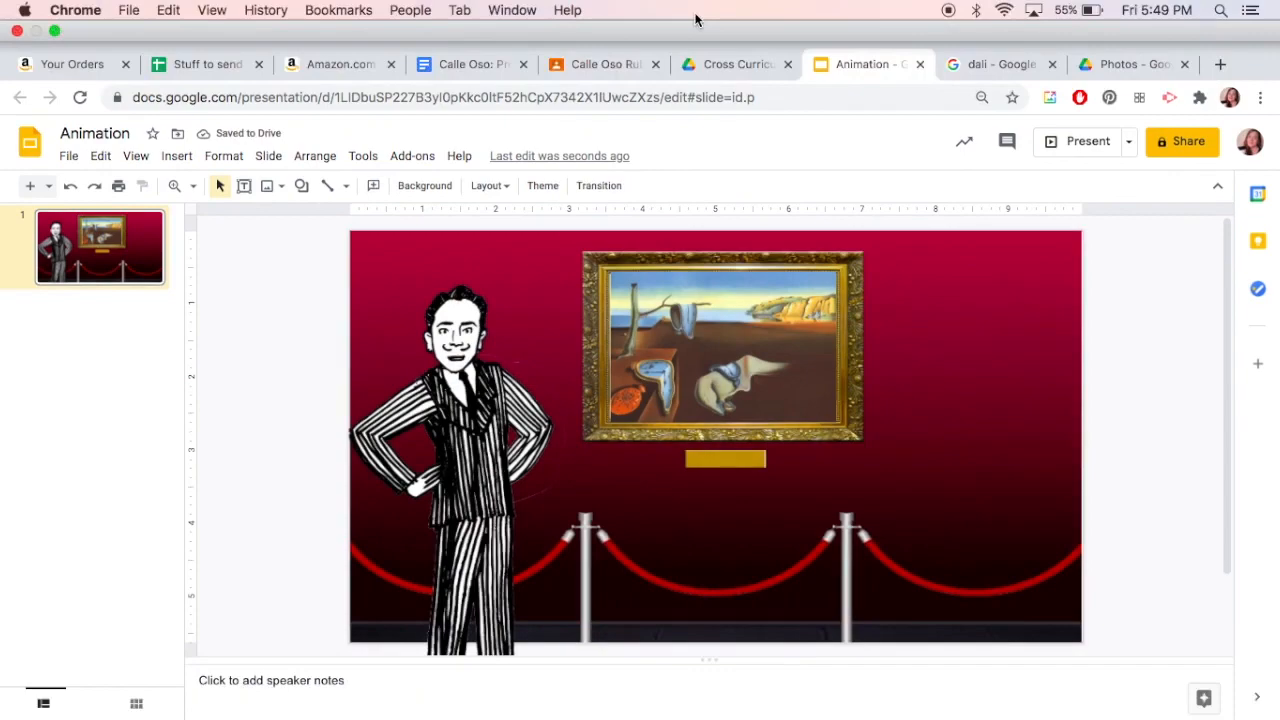
{"action": "left_click", "coordinate": [1086, 148]}
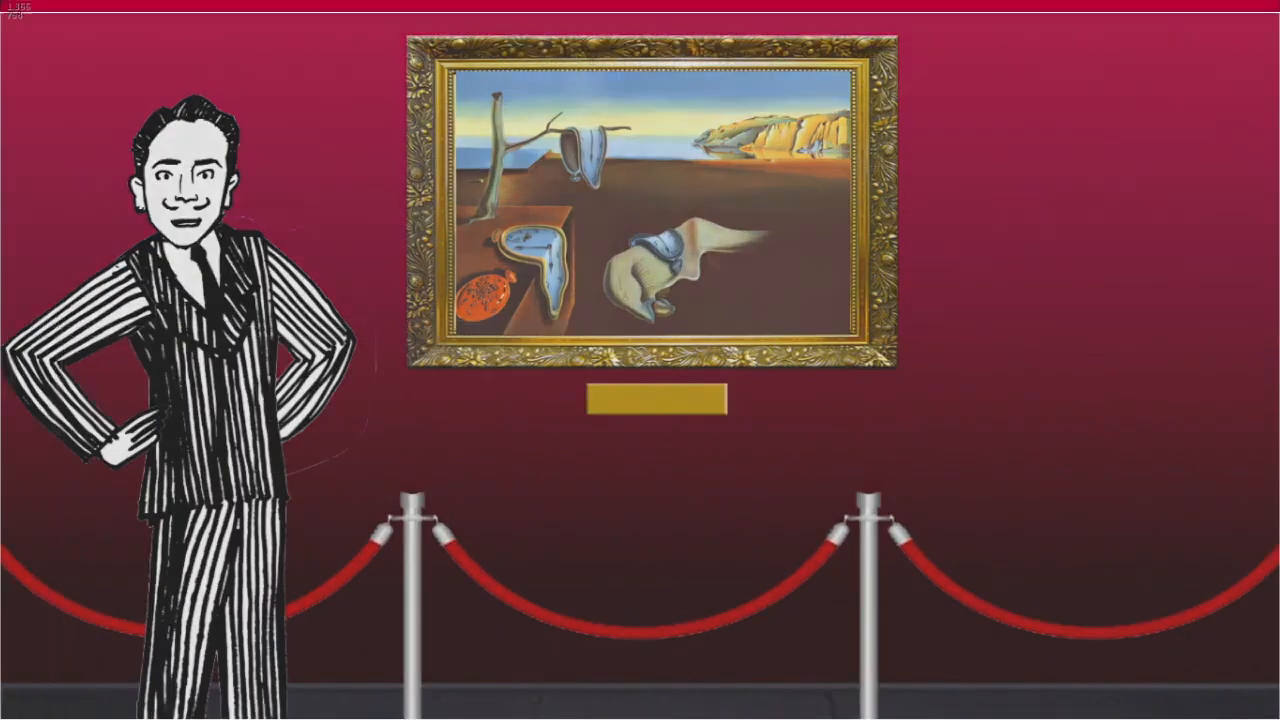
{"action": "mouse_move", "coordinate": [2, 7]}
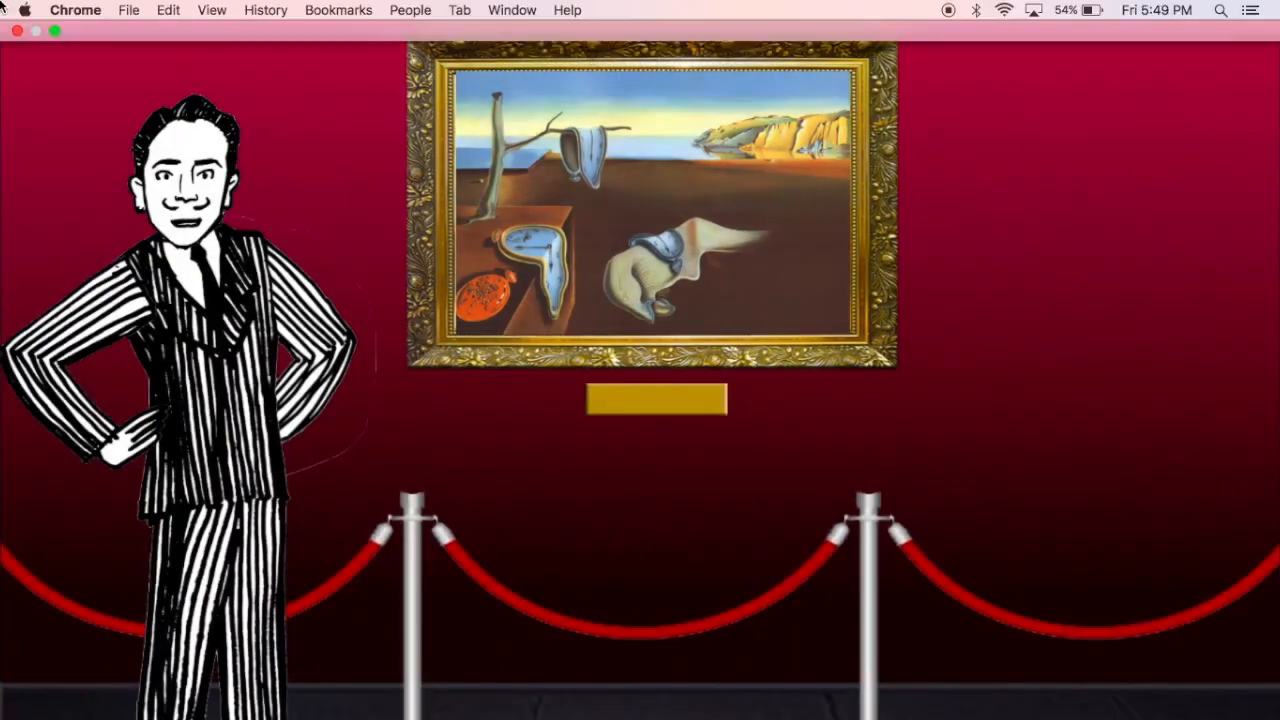
{"action": "left_click", "coordinate": [55, 32]}
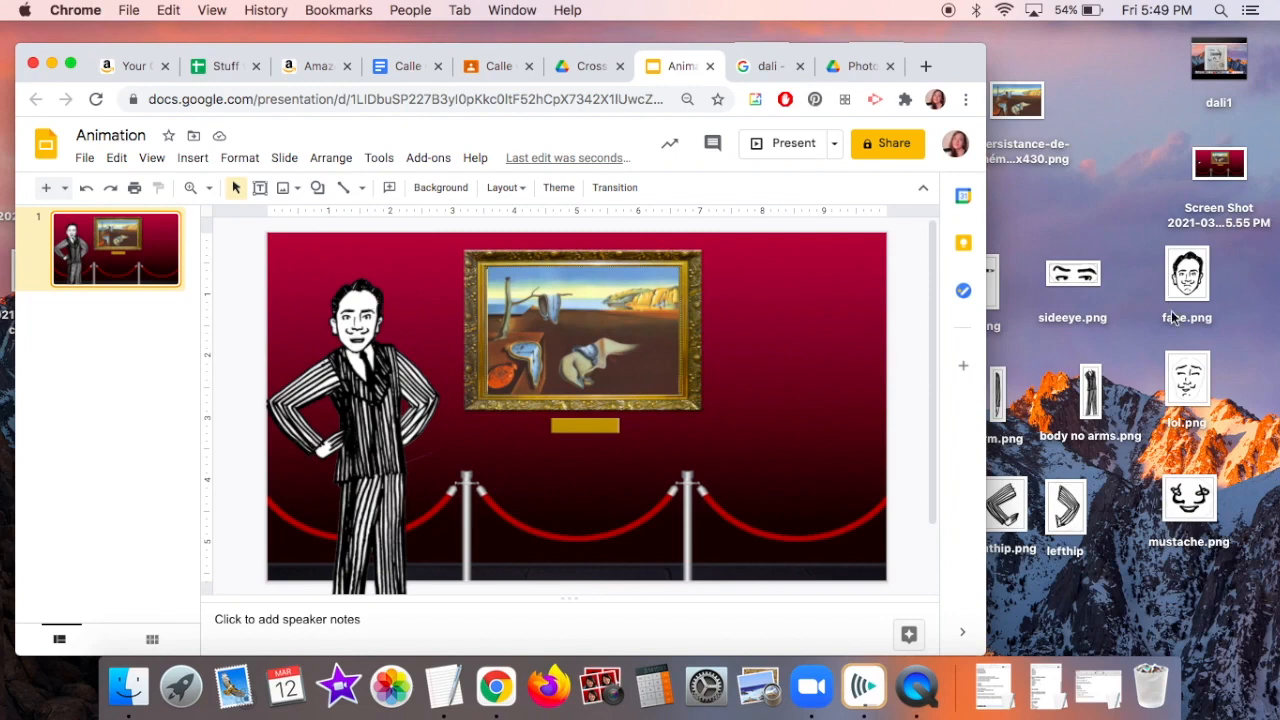
Replace the small mouth with the lol.png laughing face, scaled down and fitted over the character's face.
{"action": "left_click", "coordinate": [357, 337]}
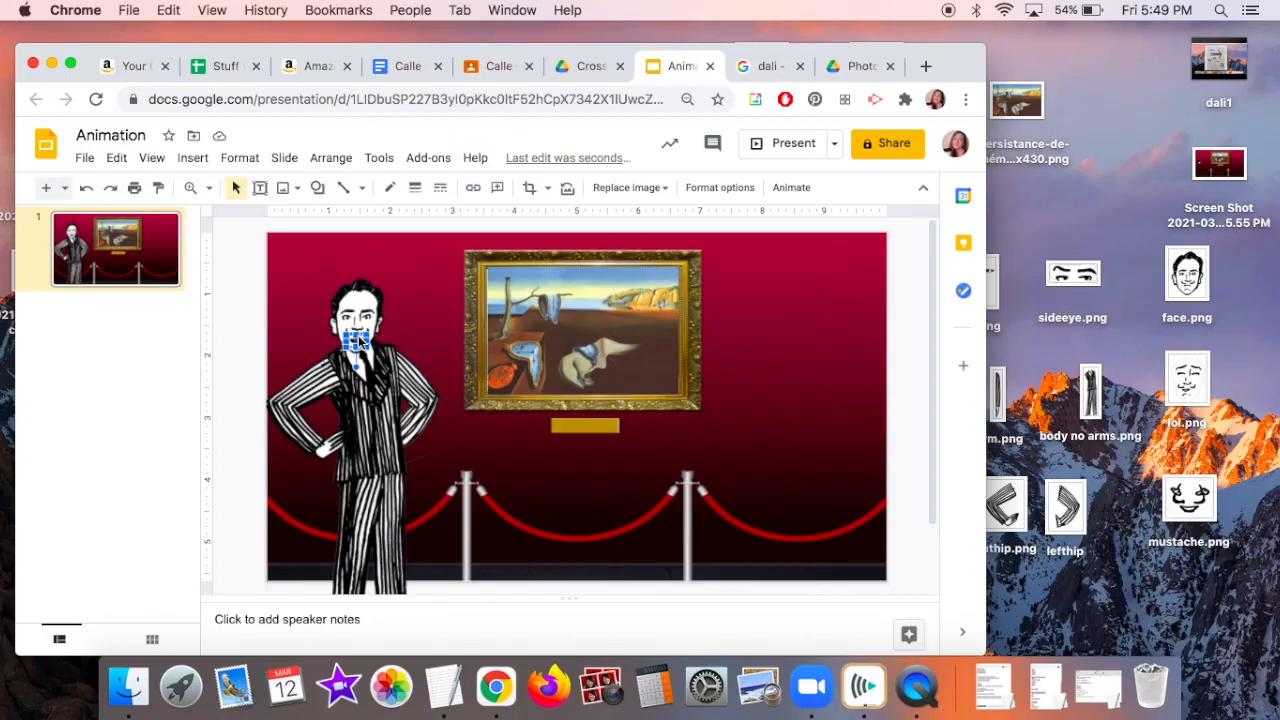
{"action": "key", "text": "Delete"}
{"action": "left_click_drag", "start_coordinate": [1188, 375], "coordinate": [354, 323]}
{"action": "left_click_drag", "start_coordinate": [479, 501], "coordinate": [285, 290]}
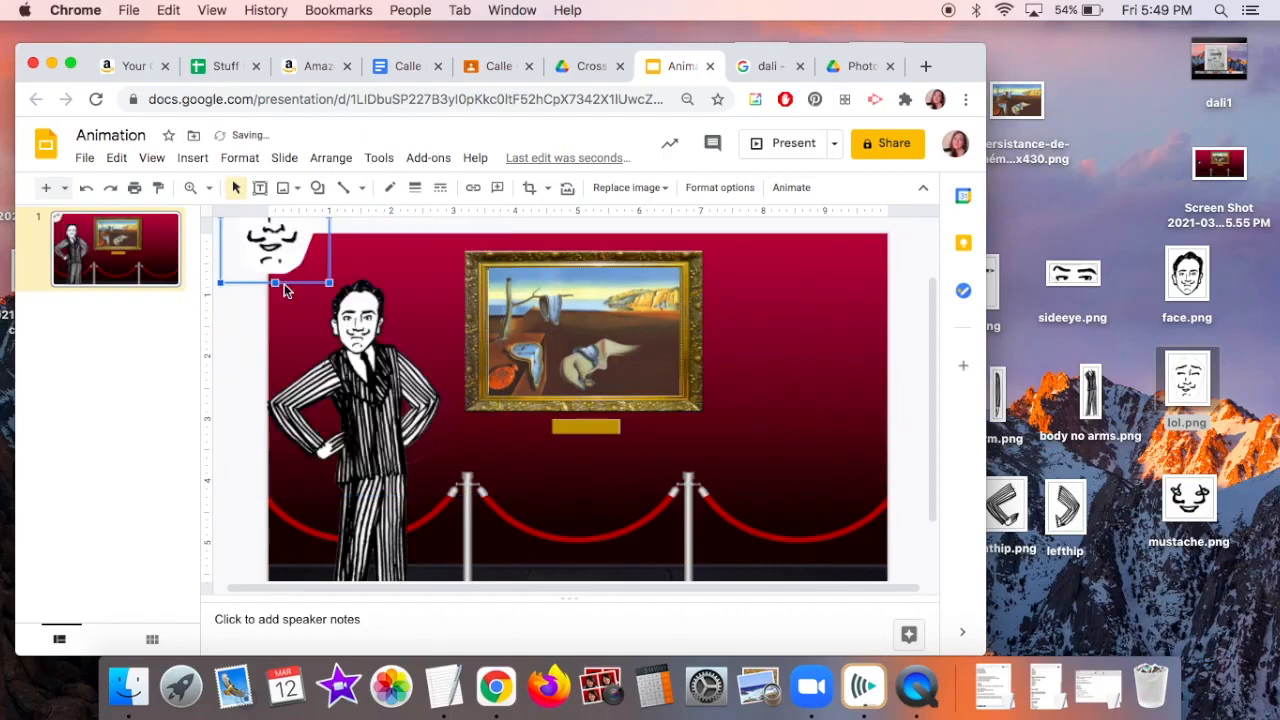
{"action": "left_click_drag", "start_coordinate": [263, 242], "coordinate": [357, 343]}
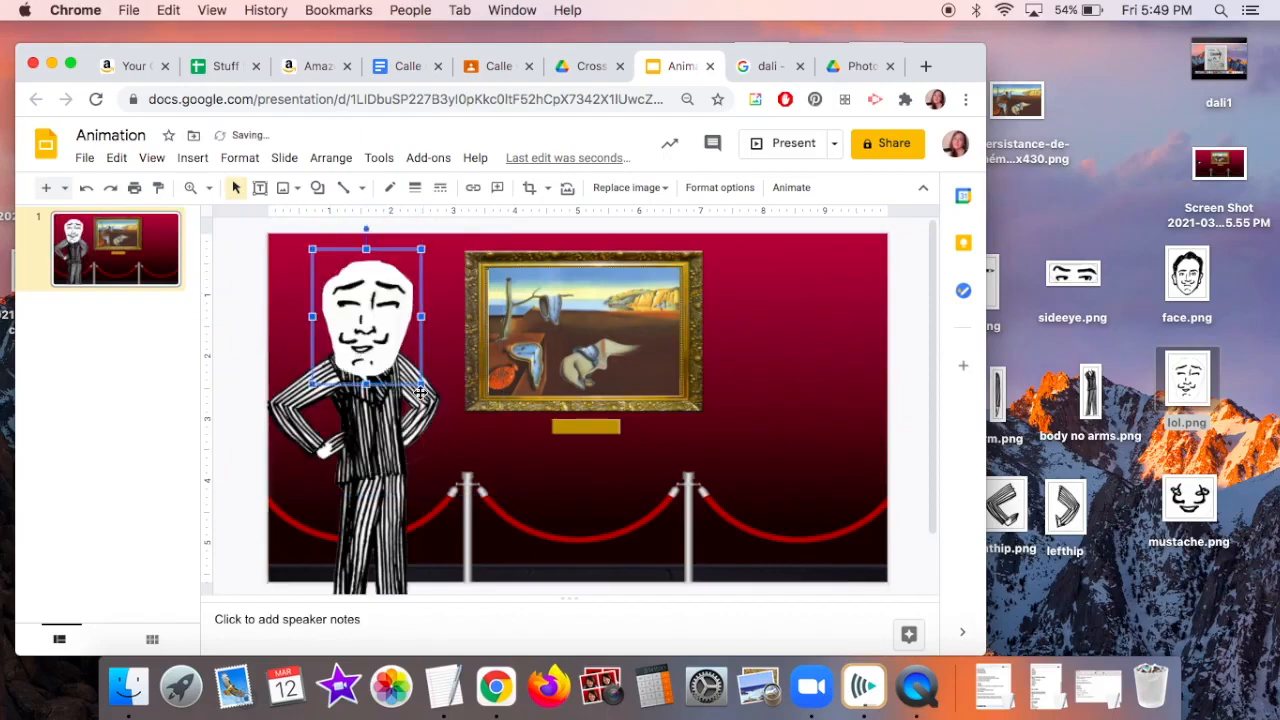
{"action": "left_click_drag", "start_coordinate": [424, 387], "coordinate": [371, 340]}
{"action": "left_click_drag", "start_coordinate": [343, 280], "coordinate": [359, 316]}
{"action": "left_click_drag", "start_coordinate": [396, 368], "coordinate": [364, 336]}
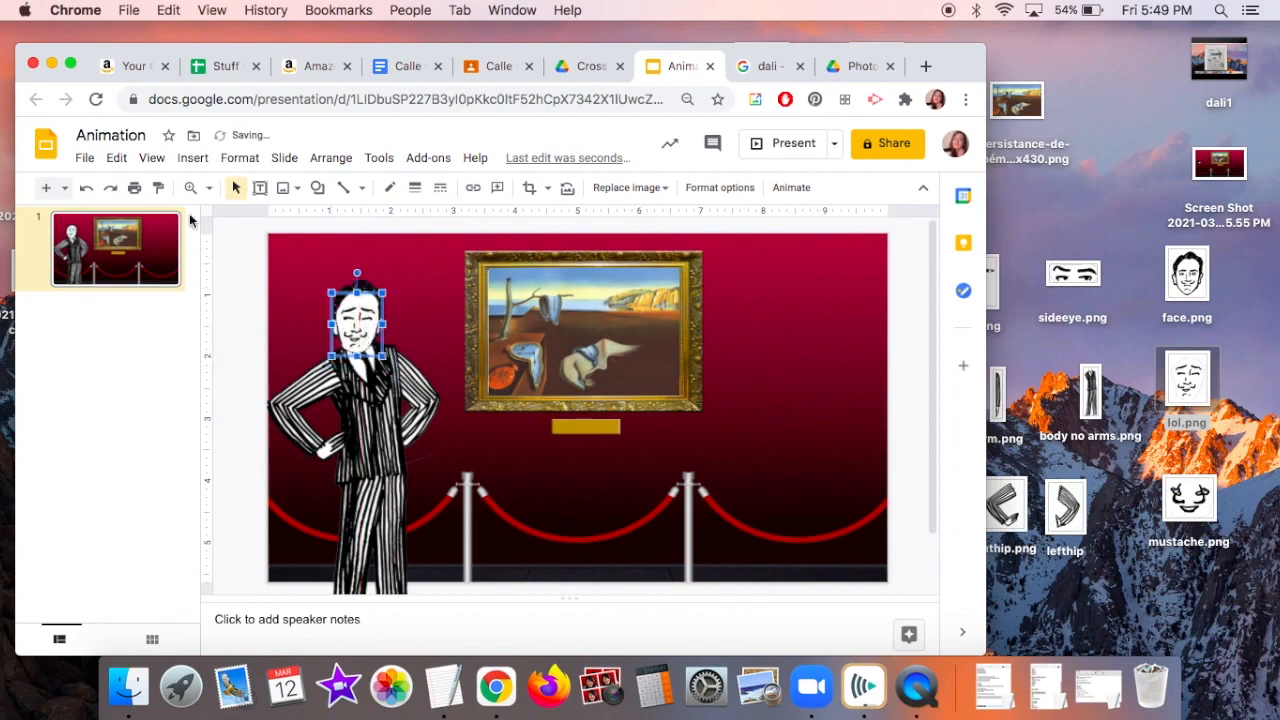
{"action": "left_click", "coordinate": [70, 65]}
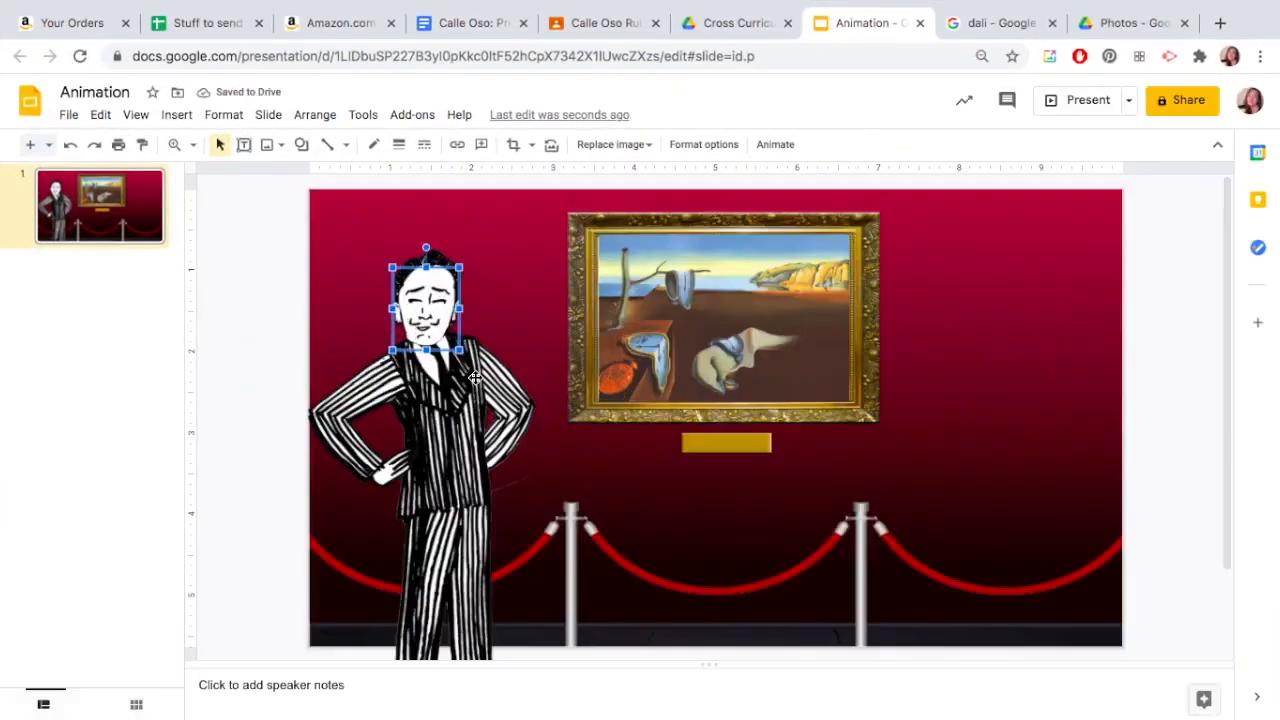
{"action": "mouse_move", "coordinate": [459, 350]}
{"action": "left_mouse_down"}
{"action": "mouse_move", "coordinate": [418, 298]}
{"action": "mouse_move", "coordinate": [462, 349]}
{"action": "left_mouse_up"}
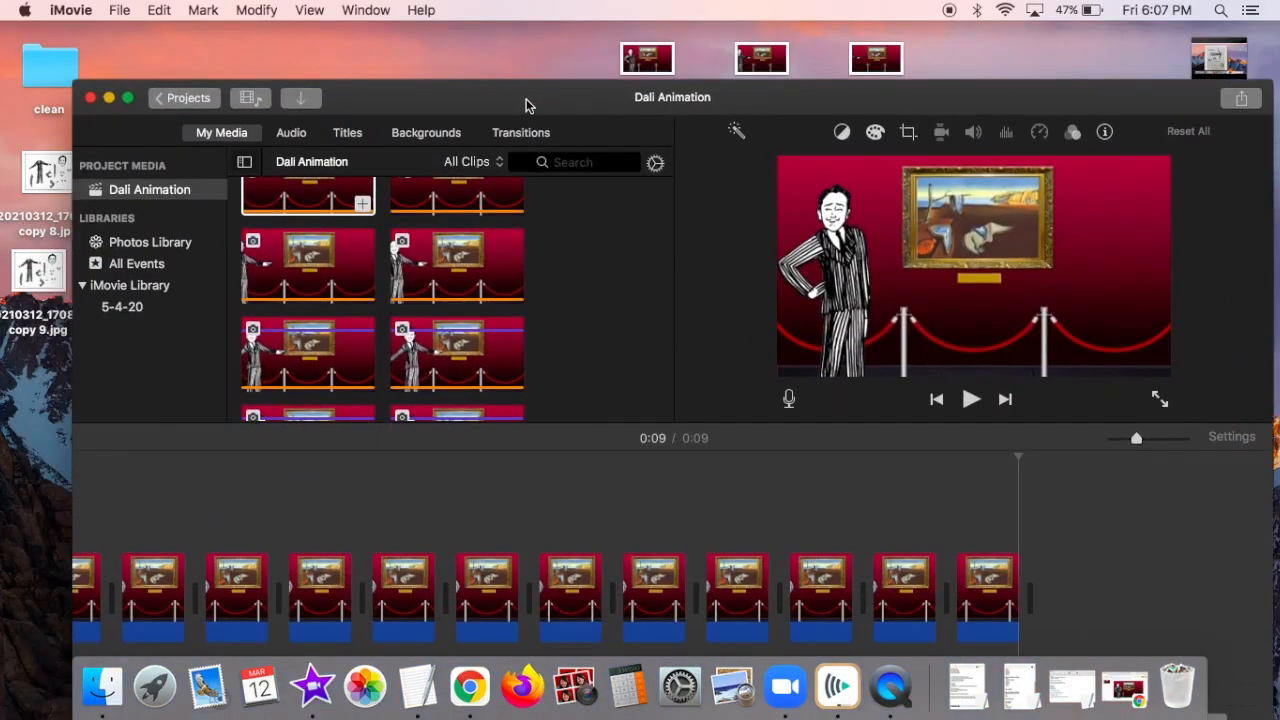
Switch to the Dali Animation project in iMovie and move its window up so the whole timeline is in view.
{"action": "double_click", "coordinate": [528, 105]}
{"action": "left_click_drag", "start_coordinate": [528, 52], "coordinate": [471, 594]}
{"action": "double_click", "coordinate": [471, 594]}
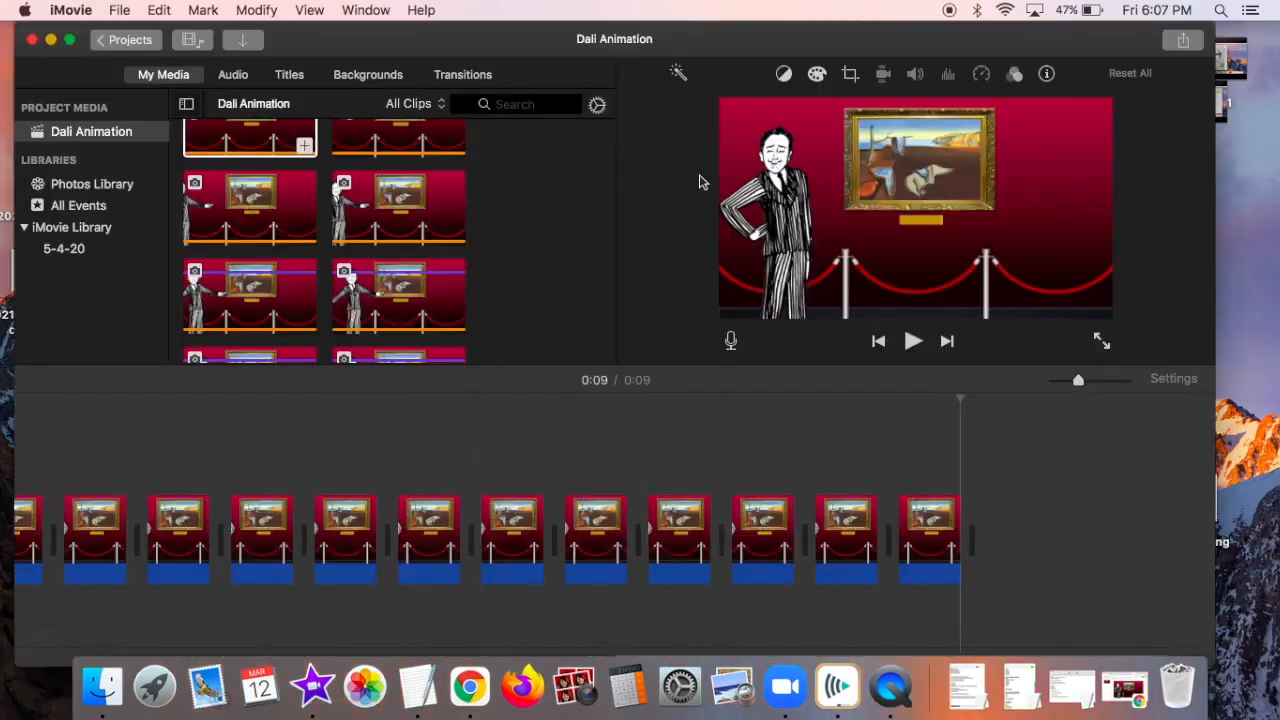
{"action": "left_click_drag", "start_coordinate": [788, 50], "coordinate": [780, 458]}
{"action": "double_click", "coordinate": [780, 458]}
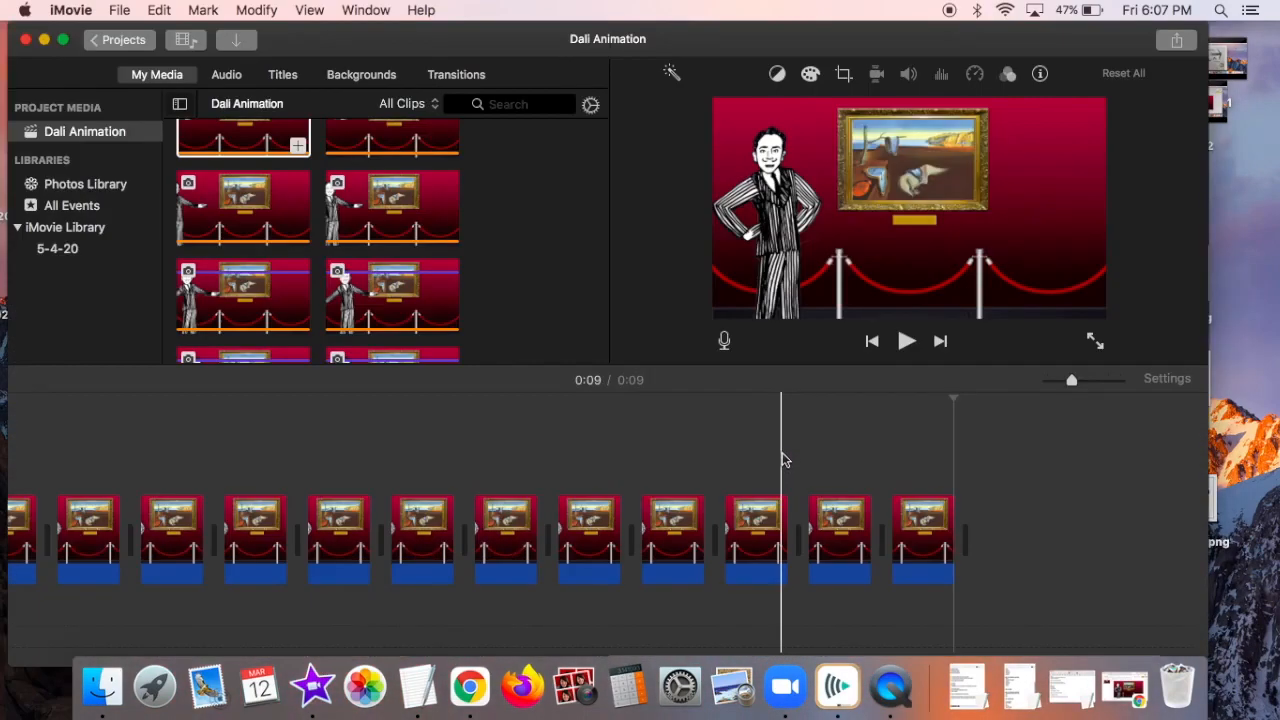
{"action": "left_click_drag", "start_coordinate": [893, 30], "coordinate": [963, 5]}
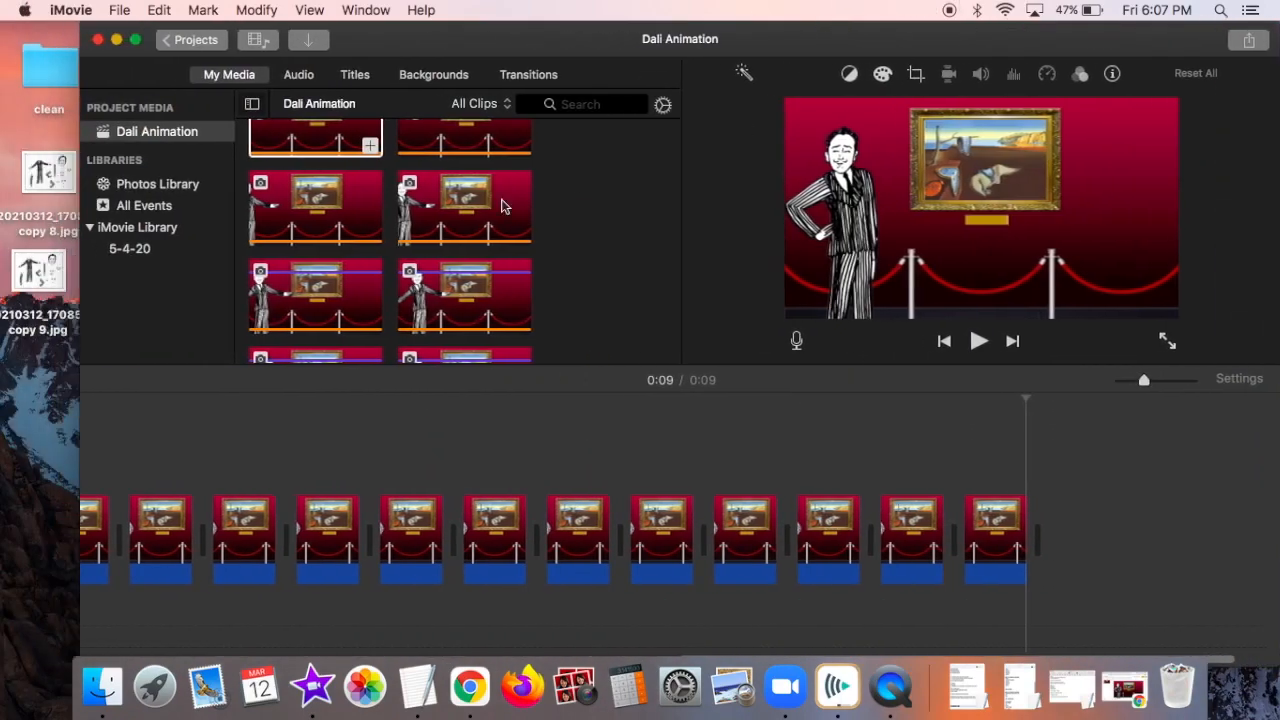
Look through the captured frames in the project media and the sequence of clips along the timeline.
{"action": "scroll", "coordinate": [460, 214], "scroll_direction": "up", "scroll_amount": 2}
{"action": "scroll", "coordinate": [460, 214], "scroll_direction": "down", "scroll_amount": 5}
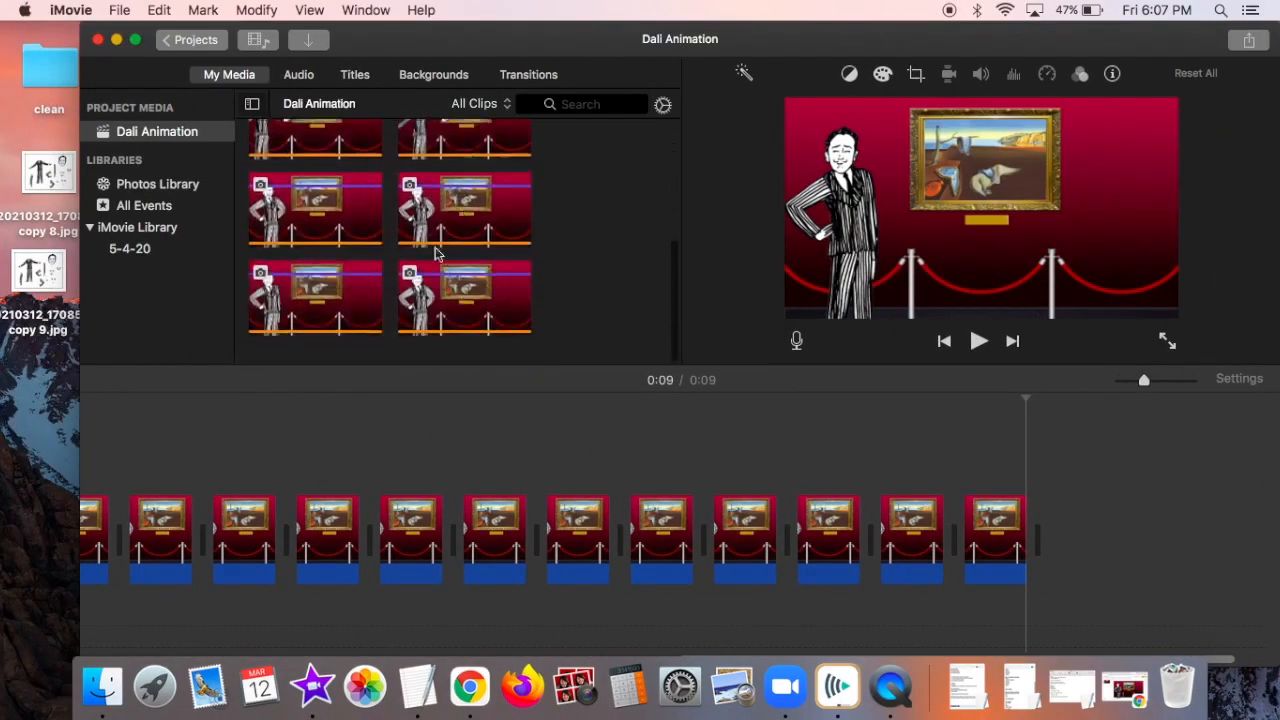
{"action": "scroll", "coordinate": [217, 449], "scroll_direction": "left", "scroll_amount": 10}
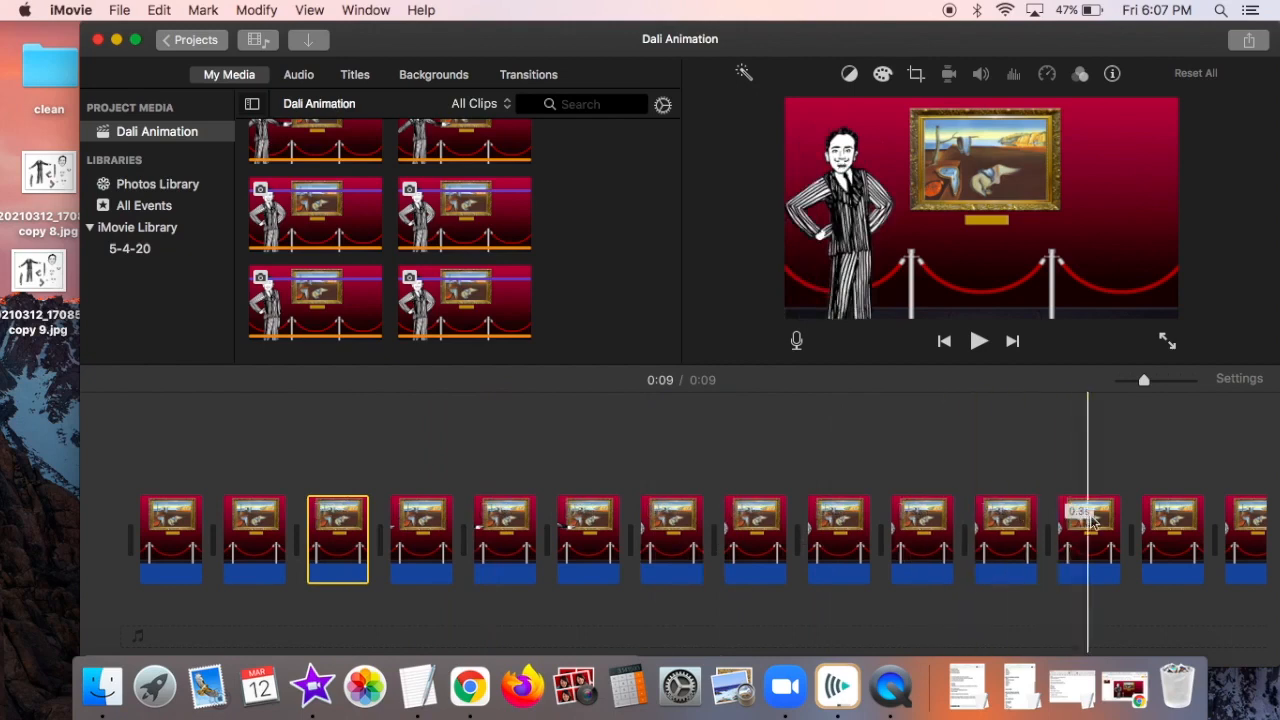
{"action": "scroll", "coordinate": [1130, 520], "scroll_direction": "right", "scroll_amount": 5}
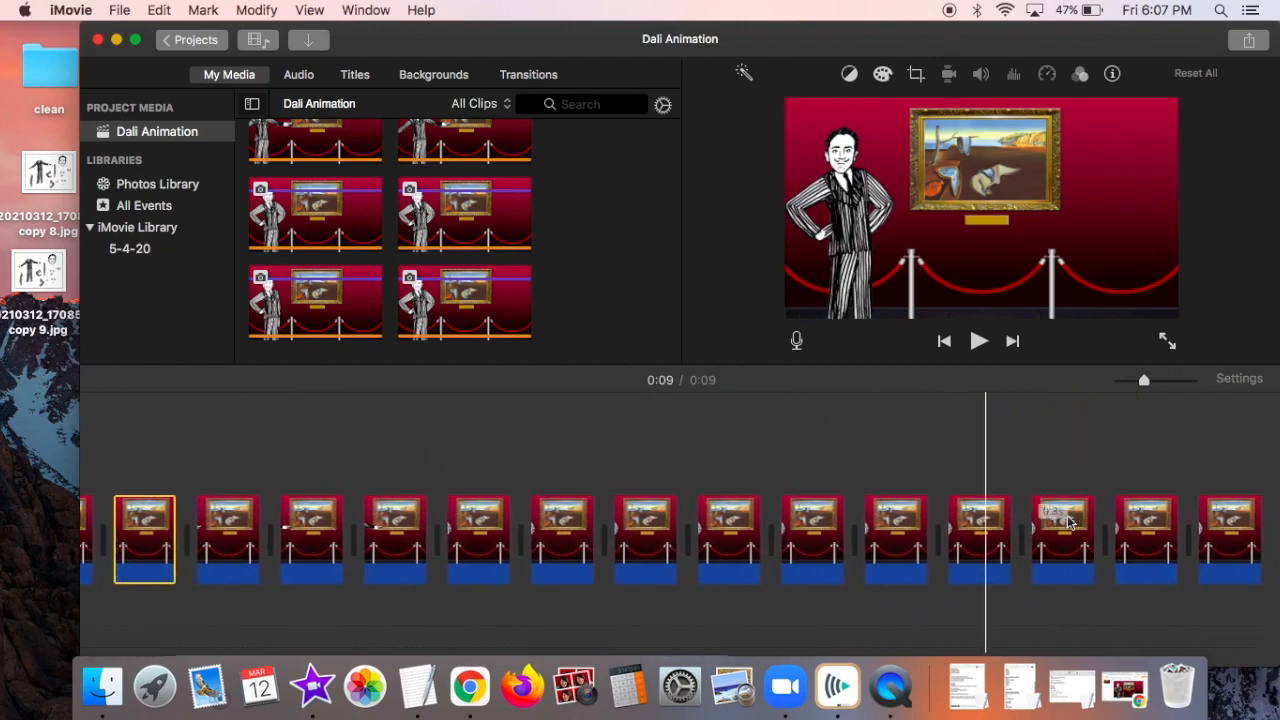
{"action": "scroll", "coordinate": [1080, 528], "scroll_direction": "left", "scroll_amount": 2}
{"action": "scroll", "coordinate": [1028, 532], "scroll_direction": "right", "scroll_amount": 3}
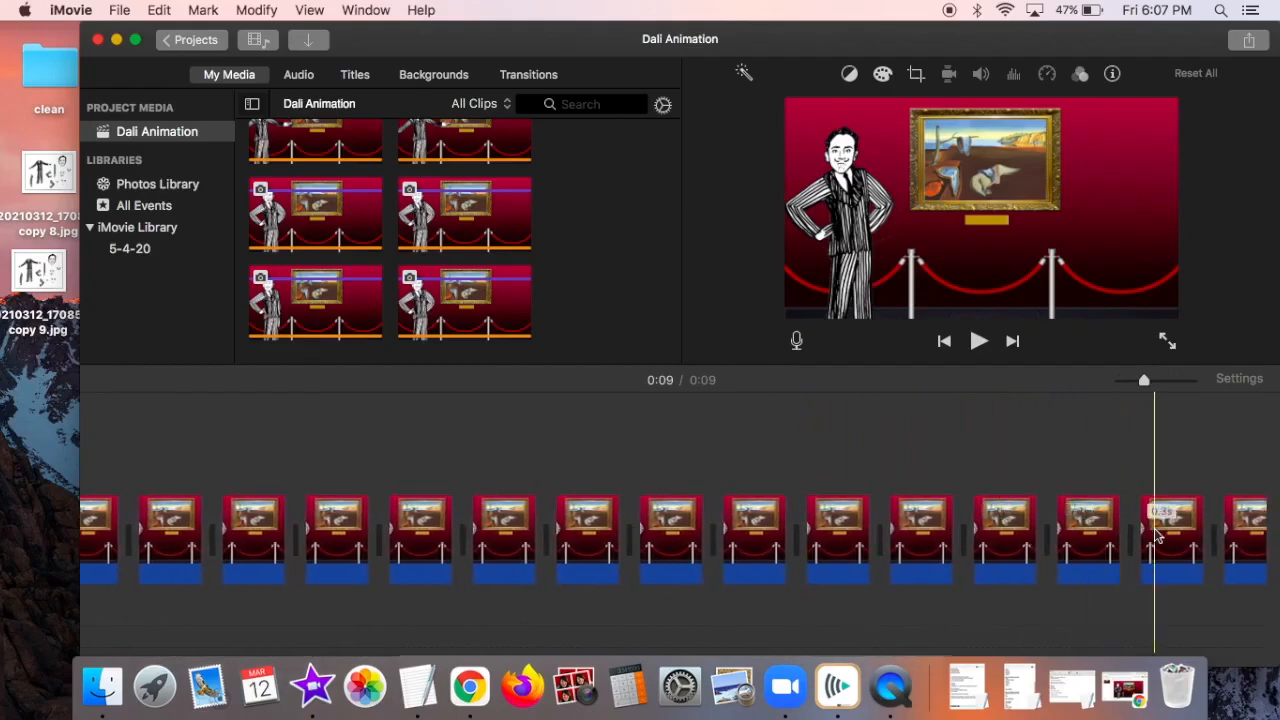
Look through the remaining clips up to the end of the timeline and start playback from there.
{"action": "scroll", "coordinate": [1155, 530], "scroll_direction": "right", "scroll_amount": 3}
{"action": "scroll", "coordinate": [1155, 530], "scroll_direction": "right", "scroll_amount": 4}
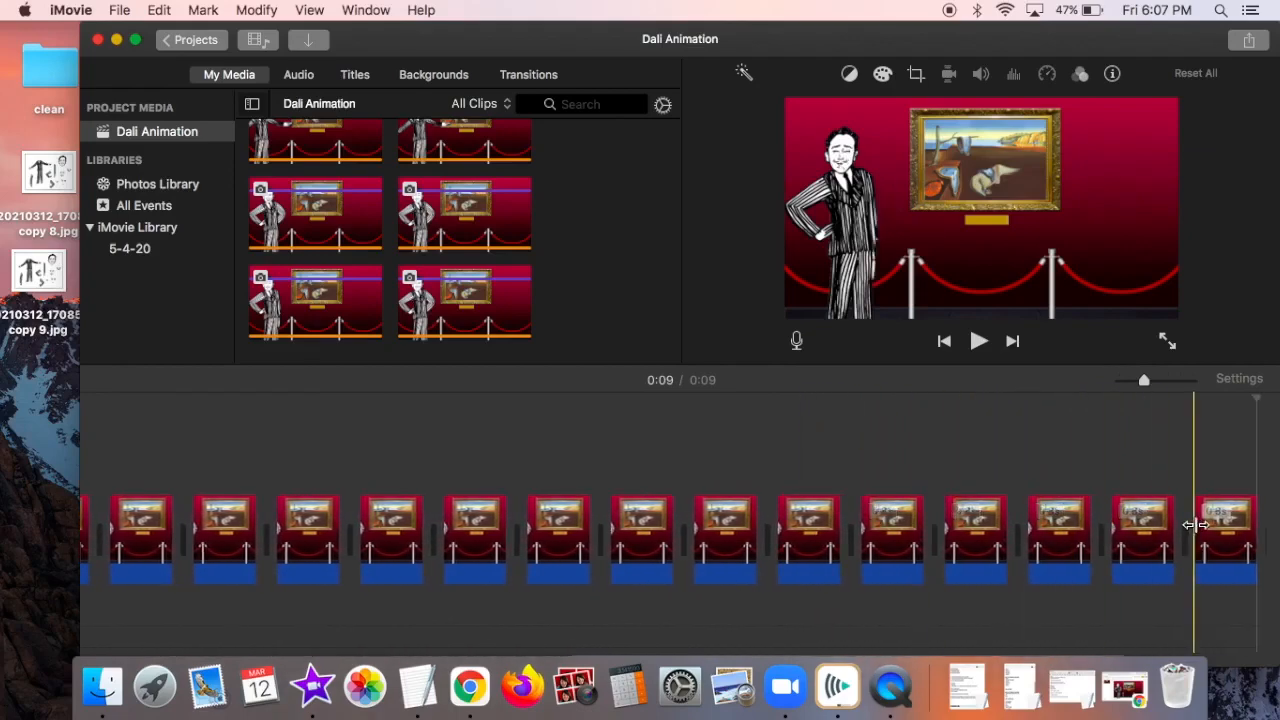
{"action": "scroll", "coordinate": [1199, 530], "scroll_direction": "right", "scroll_amount": 3}
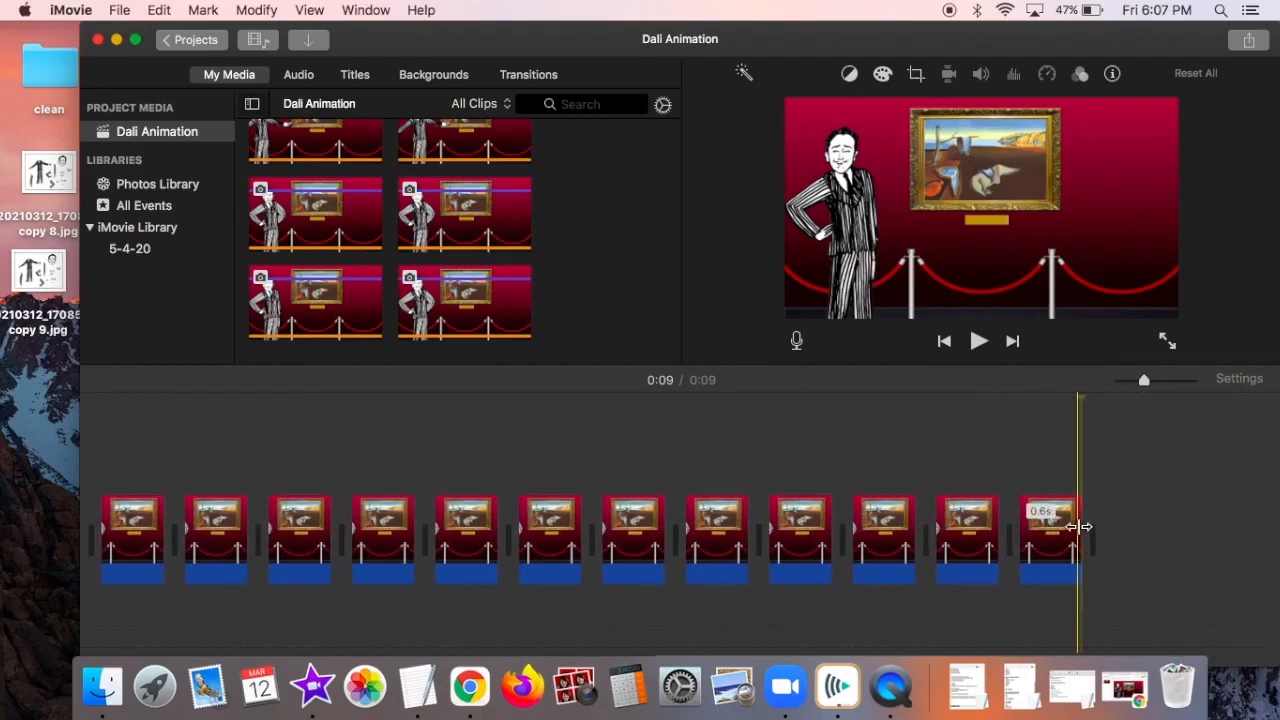
{"action": "left_click", "coordinate": [978, 342]}
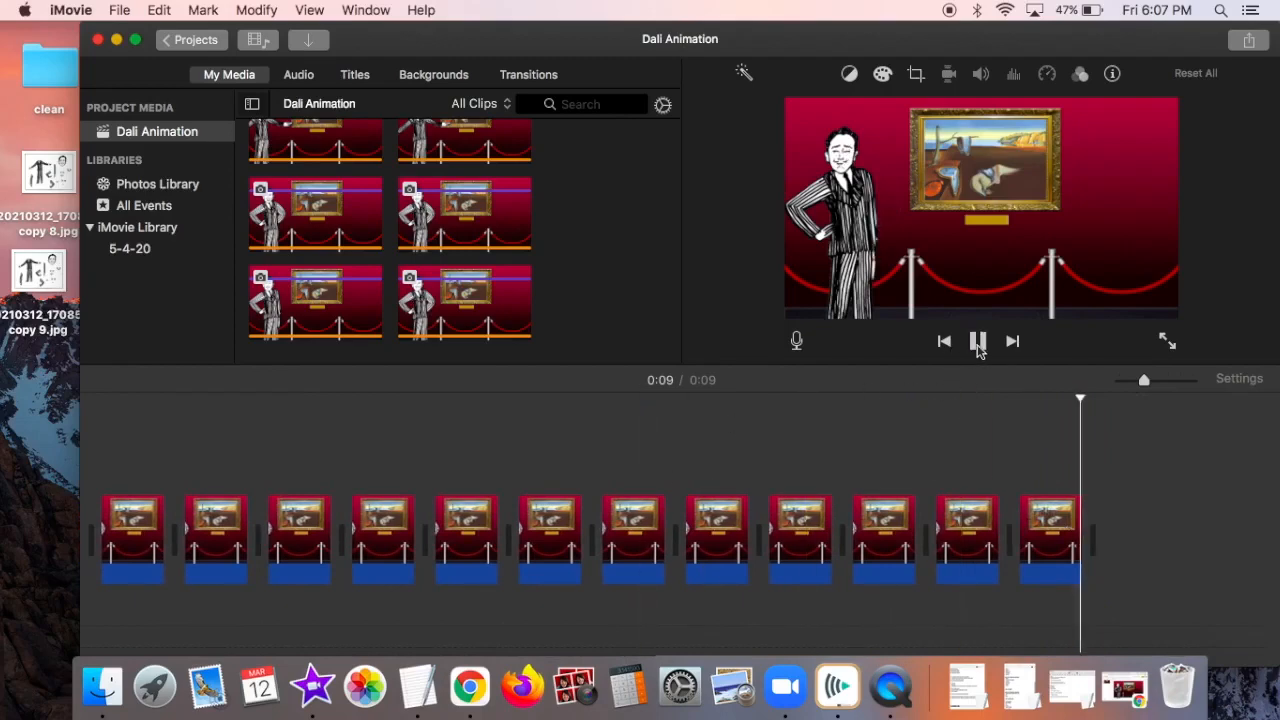
Return the playhead to the first clip and play the whole animation through in the viewer.
{"action": "scroll", "coordinate": [651, 405], "scroll_direction": "left", "scroll_amount": 10}
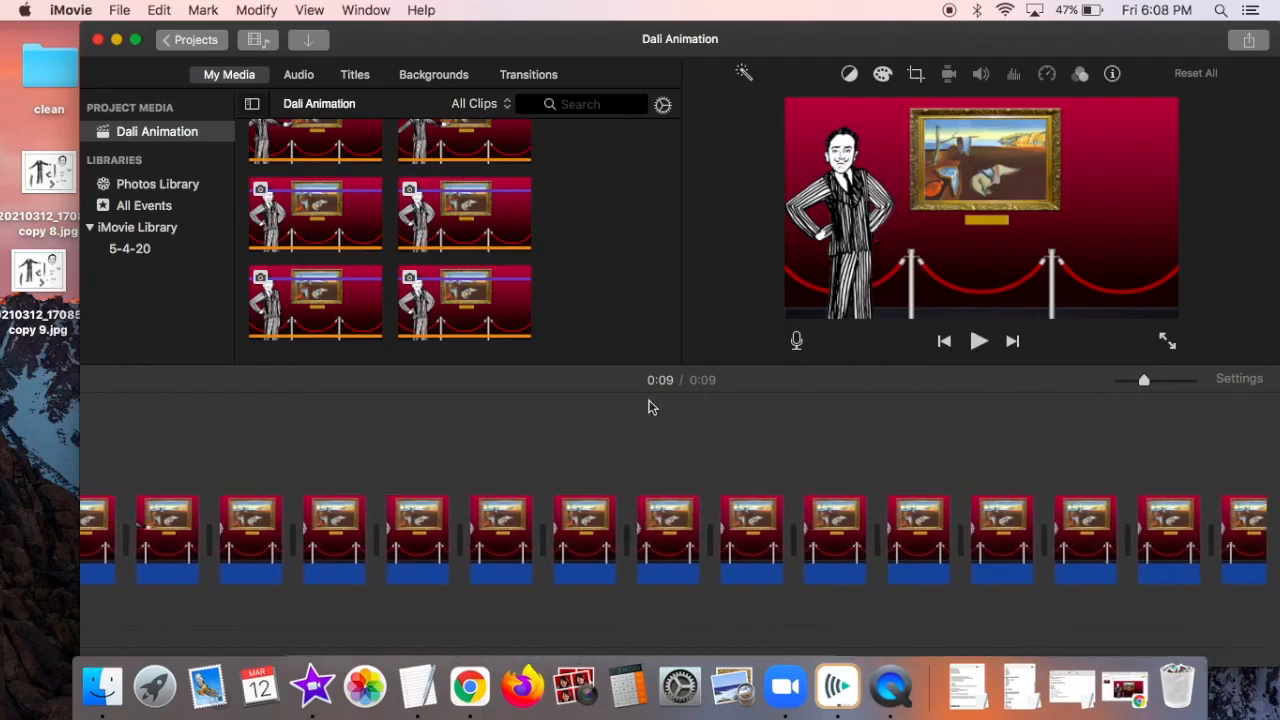
{"action": "left_click", "coordinate": [138, 470]}
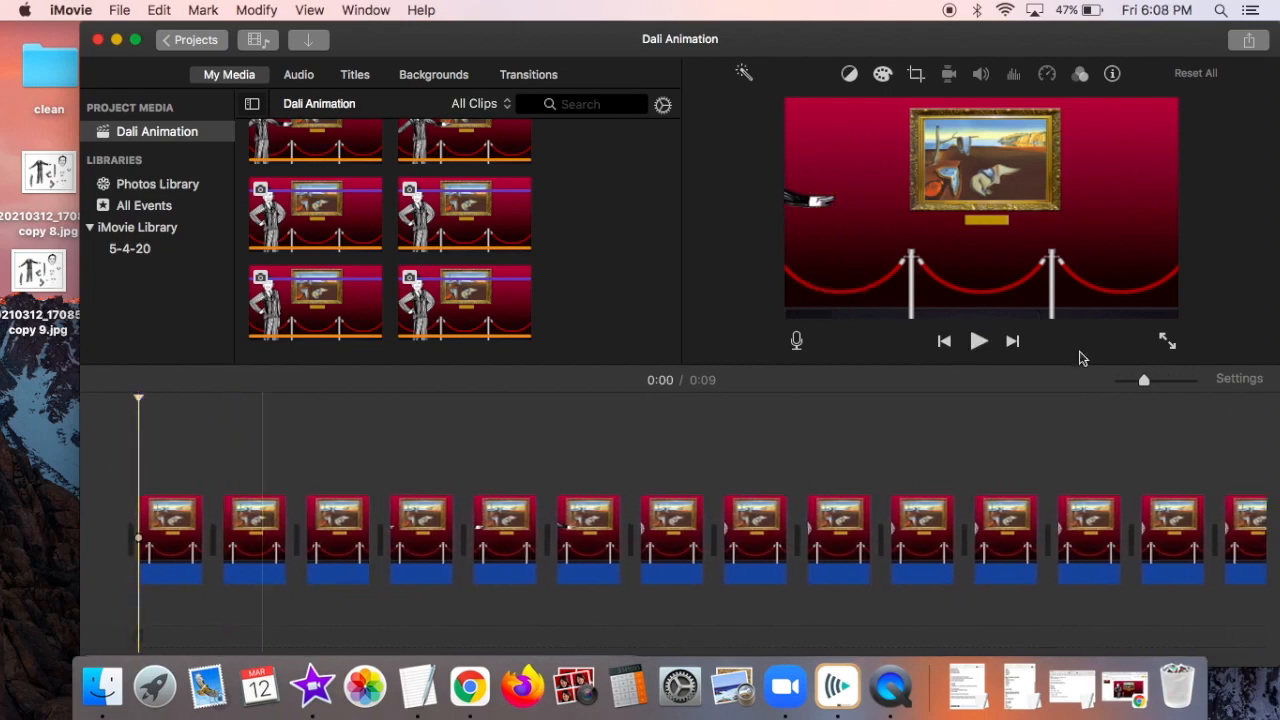
{"action": "left_click", "coordinate": [978, 342]}
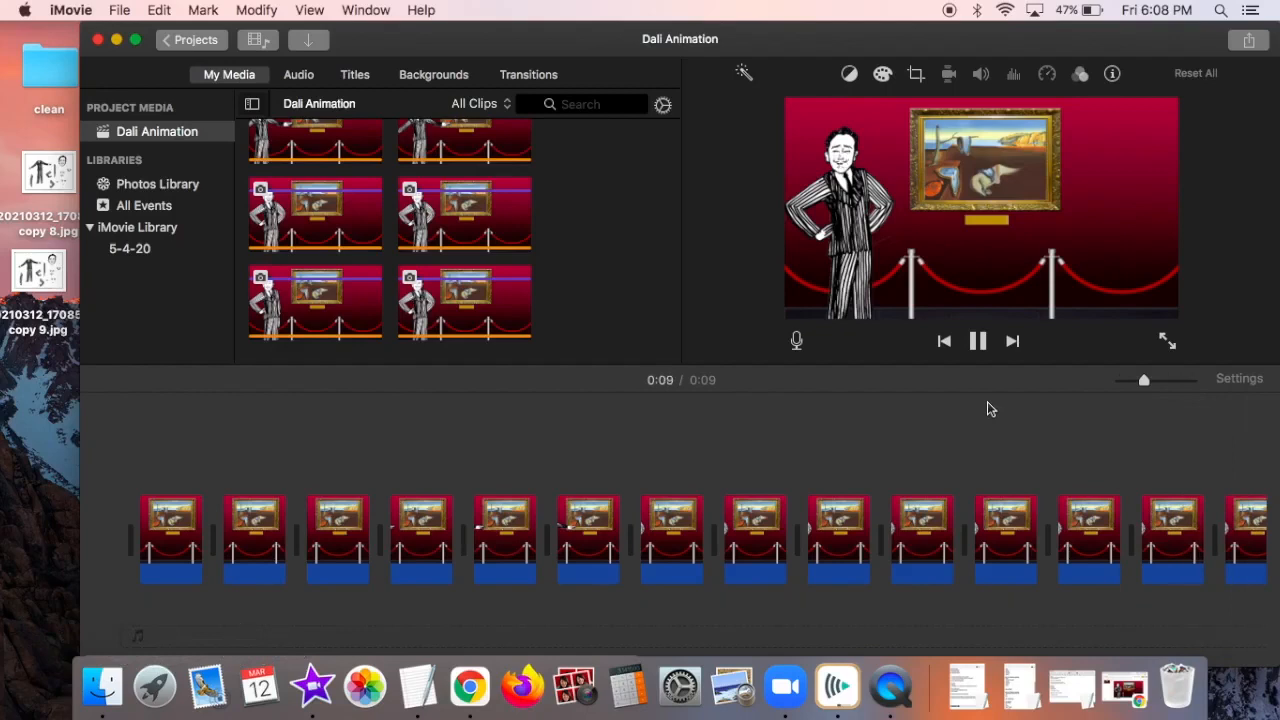
Examine the order and durations of the frame clips along the timeline, from the first clip to the last.
{"action": "scroll", "coordinate": [700, 432], "scroll_direction": "left", "scroll_amount": 5}
{"action": "scroll", "coordinate": [700, 432], "scroll_direction": "left", "scroll_amount": 1}
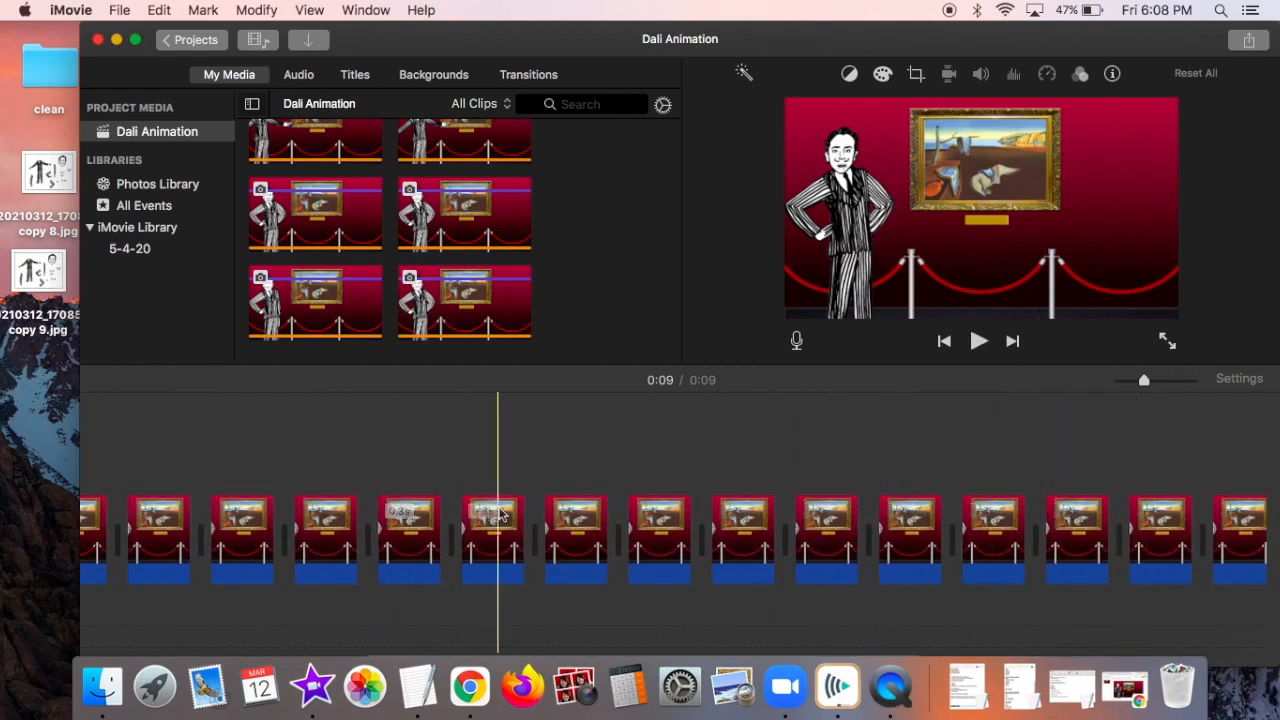
{"action": "scroll", "coordinate": [309, 492], "scroll_direction": "left", "scroll_amount": 2}
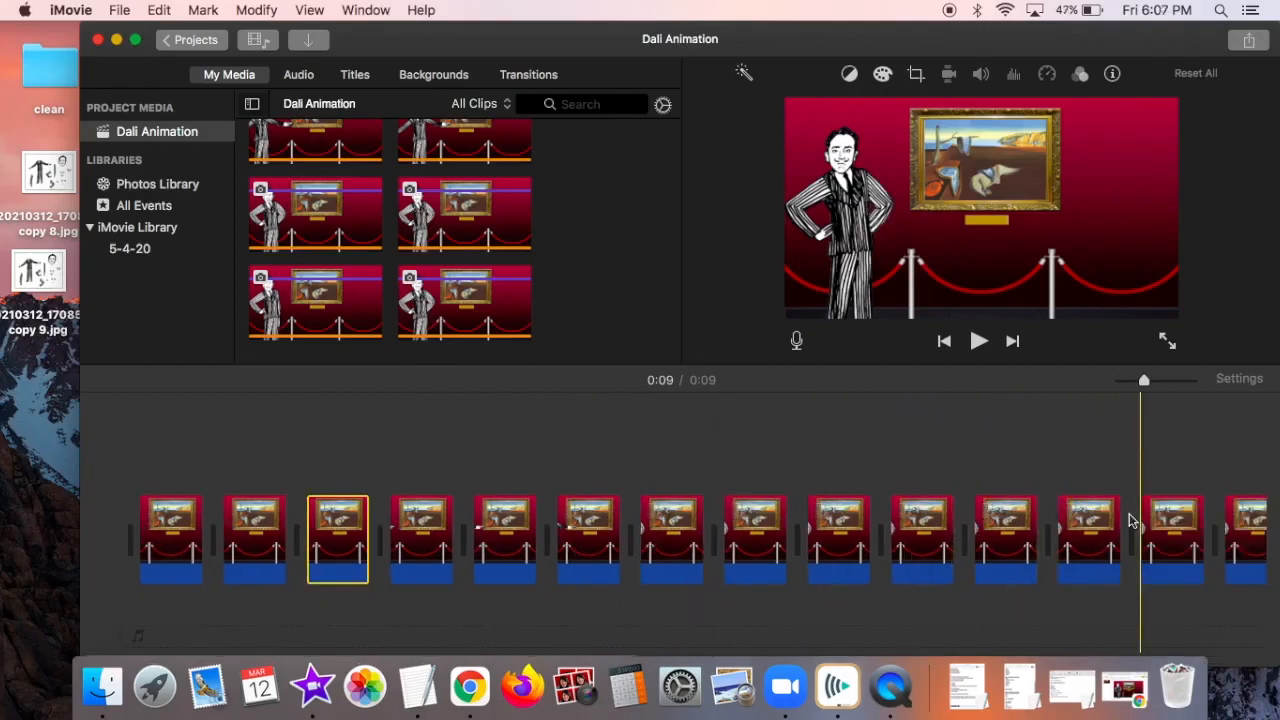
{"action": "scroll", "coordinate": [1130, 520], "scroll_direction": "right", "scroll_amount": 5}
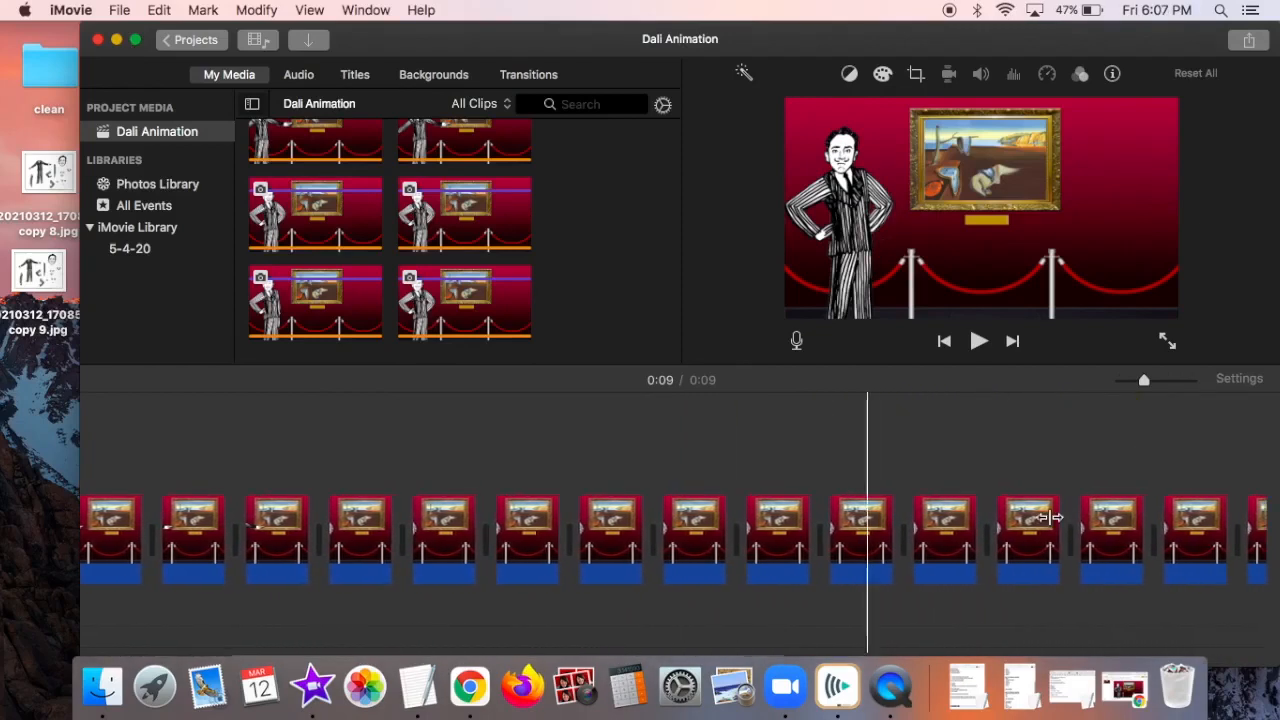
{"action": "scroll", "coordinate": [1040, 520], "scroll_direction": "left", "scroll_amount": 3}
{"action": "scroll", "coordinate": [1030, 531], "scroll_direction": "left", "scroll_amount": 2}
{"action": "scroll", "coordinate": [1157, 535], "scroll_direction": "right", "scroll_amount": 3}
{"action": "scroll", "coordinate": [1197, 530], "scroll_direction": "right", "scroll_amount": 5}
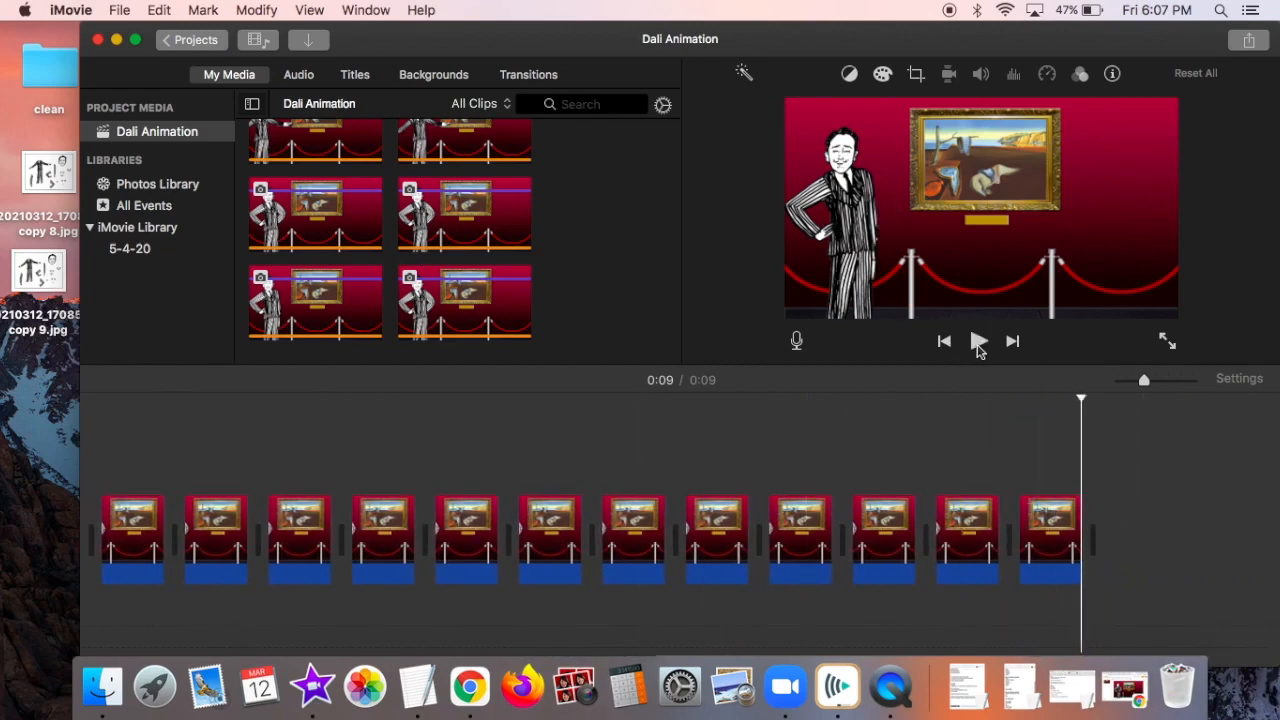
Set the playhead back to the very beginning of the Dali Animation timeline for another playback.
{"action": "scroll", "coordinate": [651, 406], "scroll_direction": "left", "scroll_amount": 15}
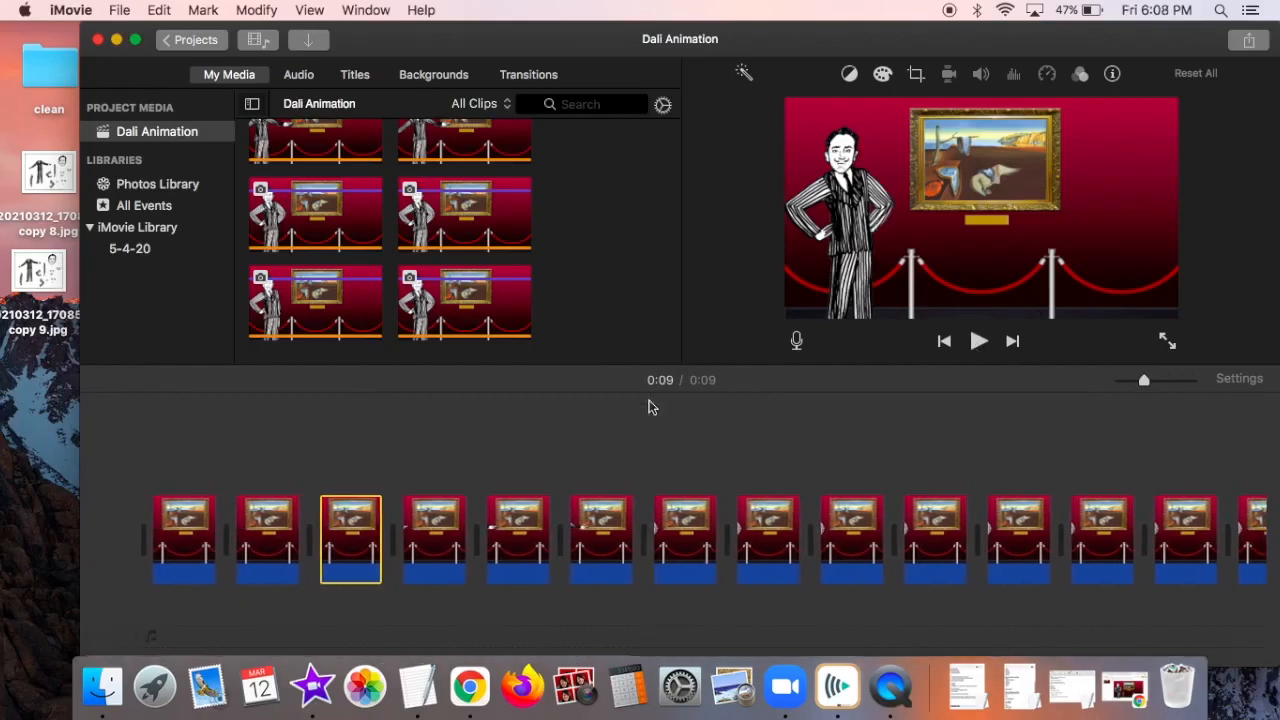
{"action": "left_click", "coordinate": [113, 464]}
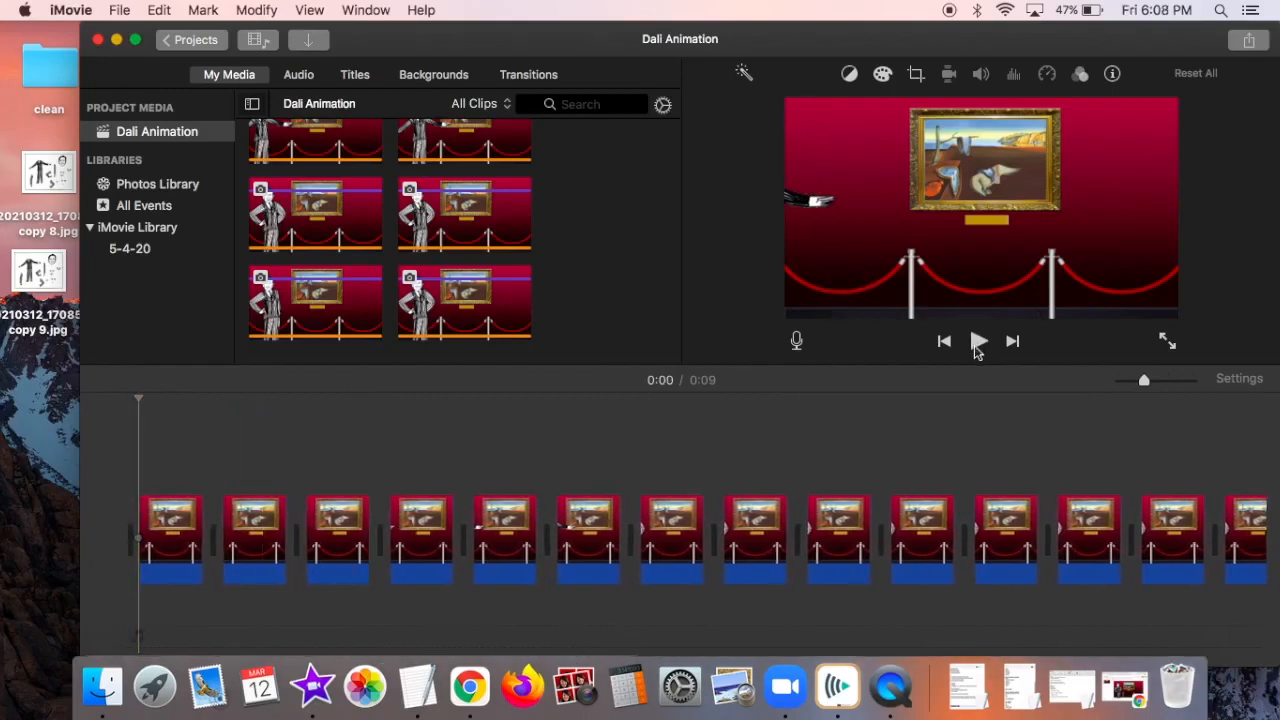